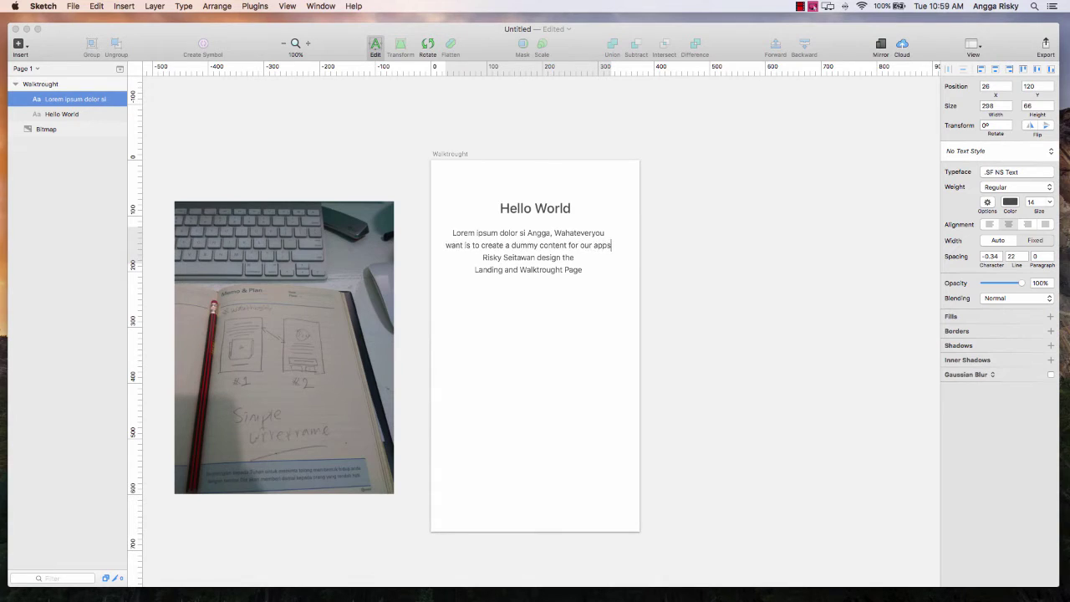
Remove the line break before "Landing" in the paragraph under the heading and centre the text block horizontally on the artboard.
drag(589, 268, 590, 260)
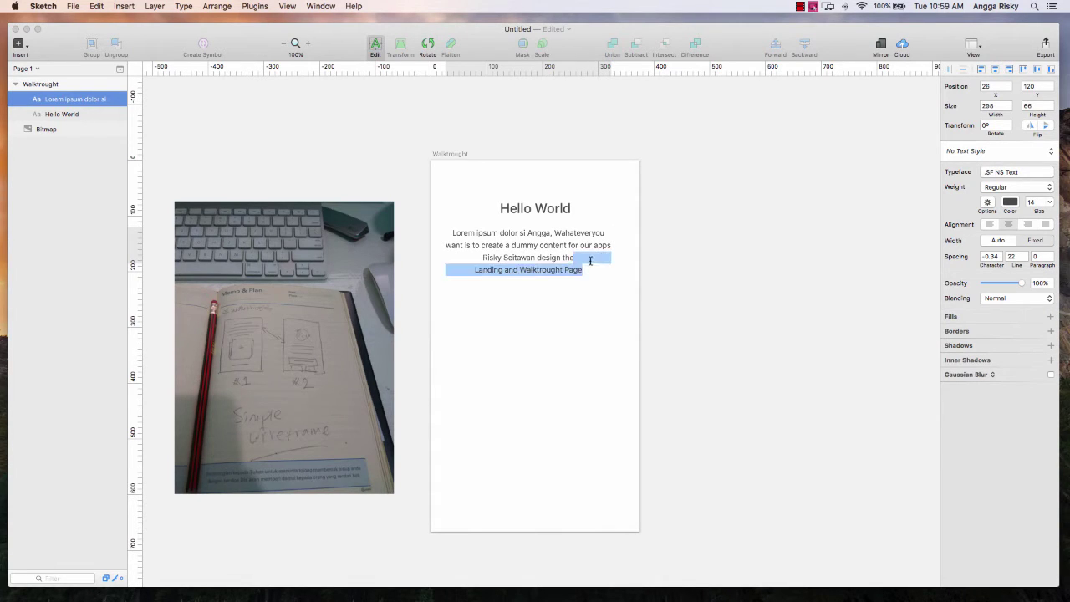
click(475, 269)
key(BackSpace)
key(Escape)
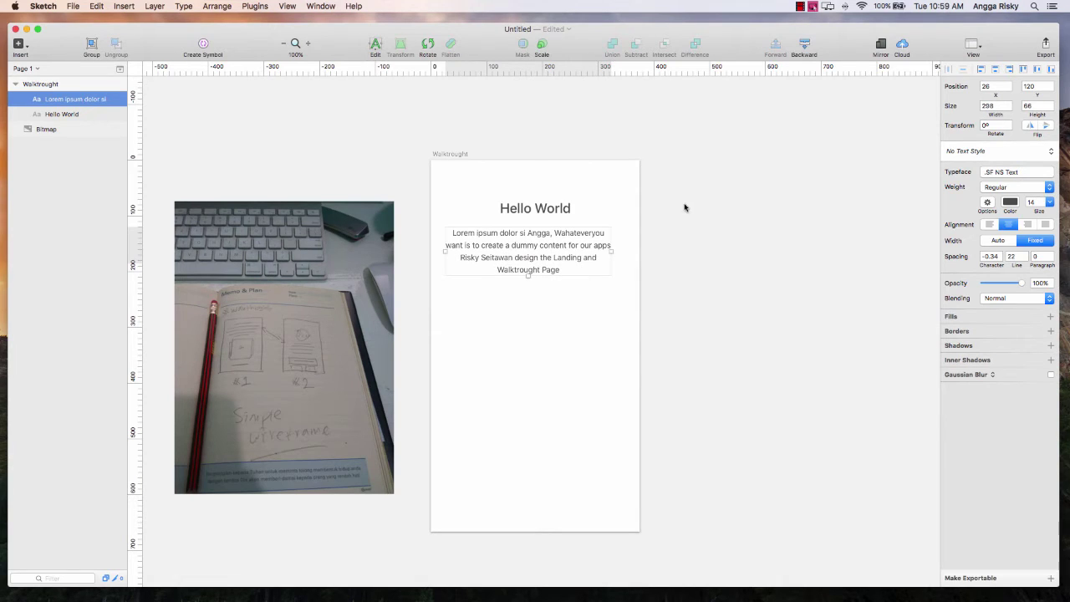
click(988, 71)
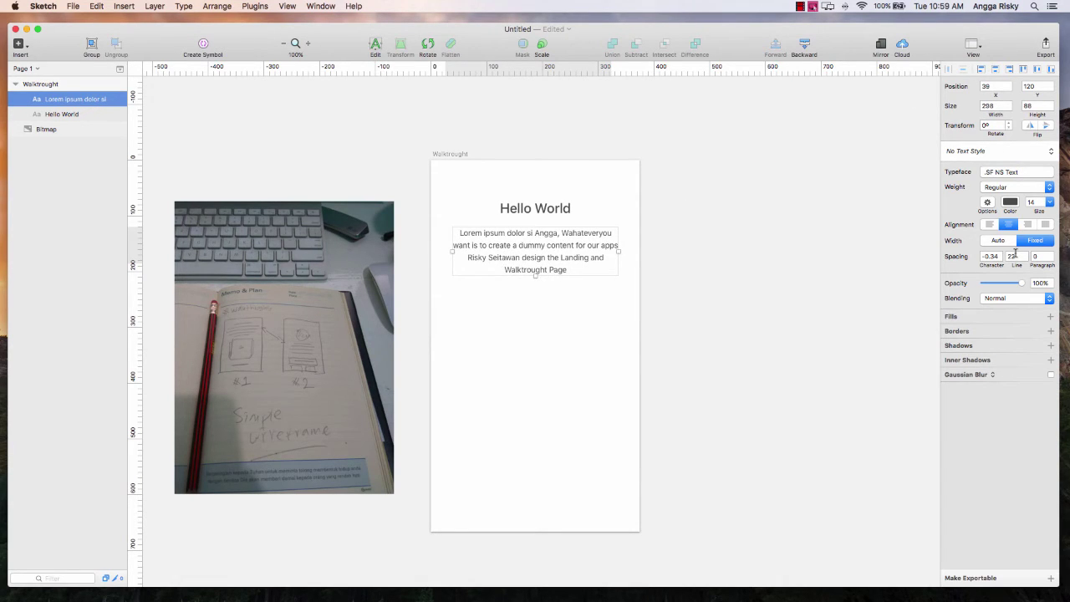
Set the paragraph's line spacing to 24 and its text colour to grey 9A9A9A.
click(1022, 257)
key(Up)
key(Up)
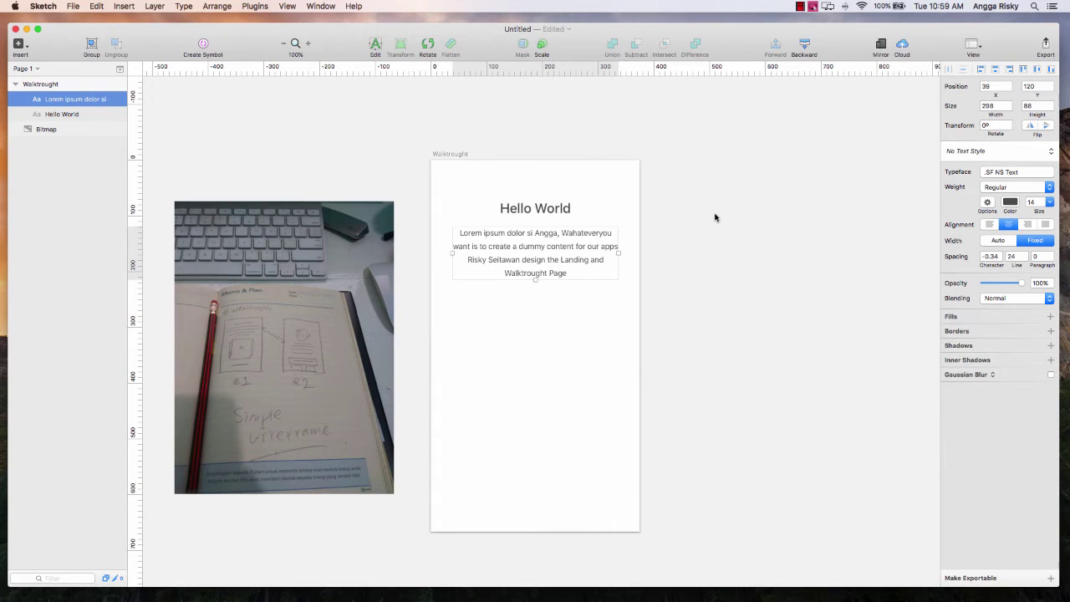
click(1009, 202)
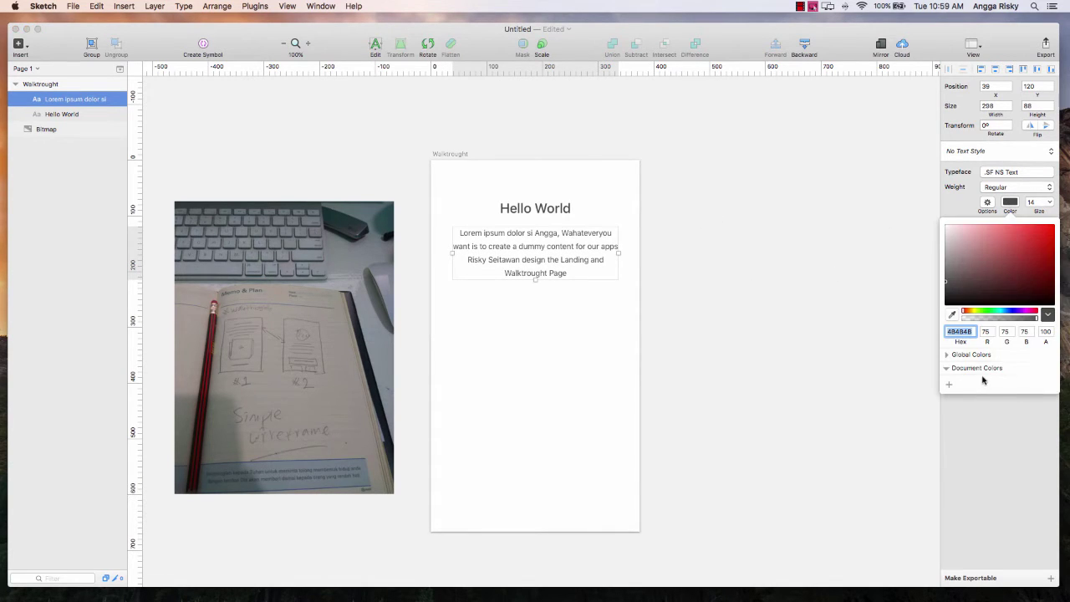
drag(950, 286, 935, 259)
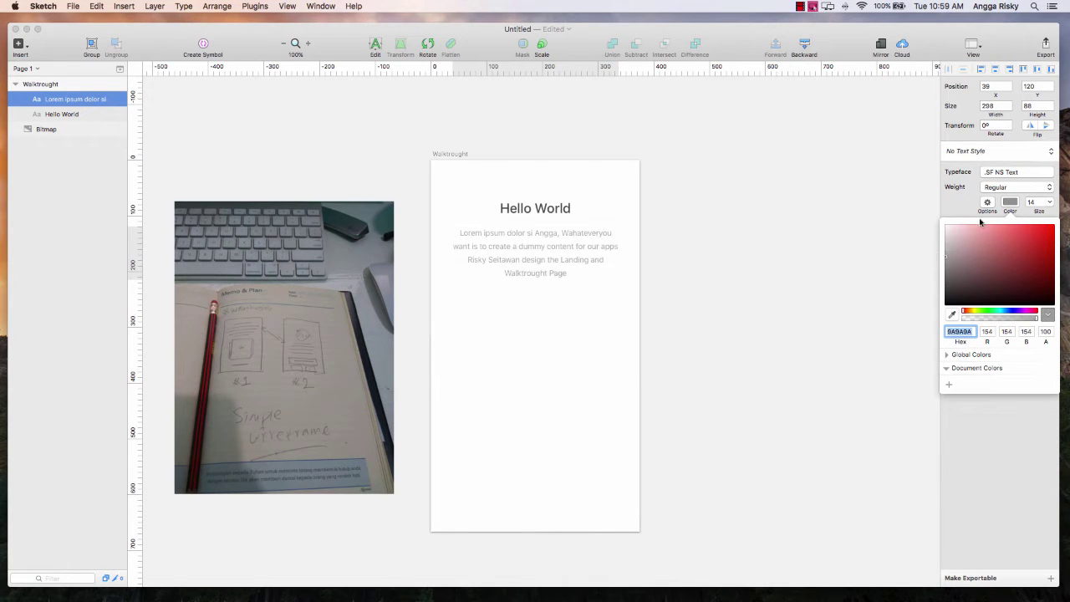
click(1009, 203)
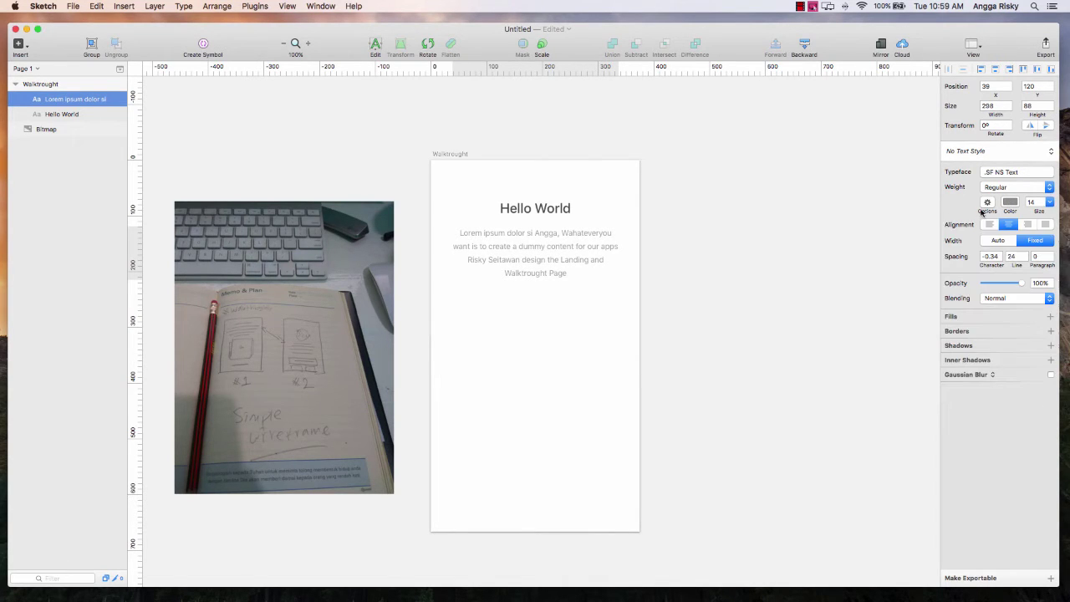
click(676, 262)
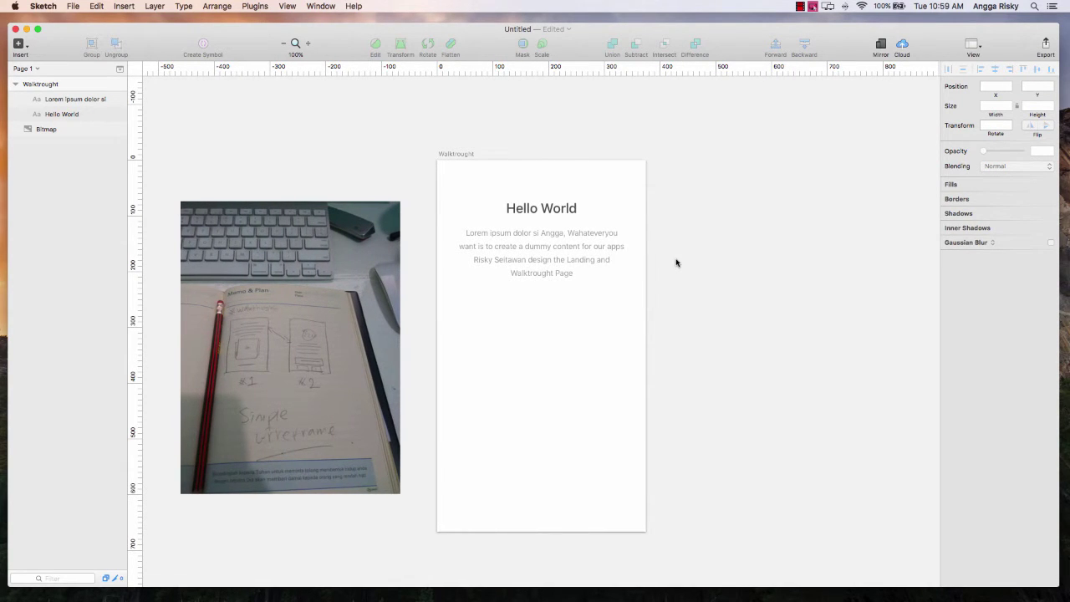
Draw a rectangle about 178 by 249 px below the paragraph for the image area in wireframe sketch #1.
scroll(249, 352, left, 5)
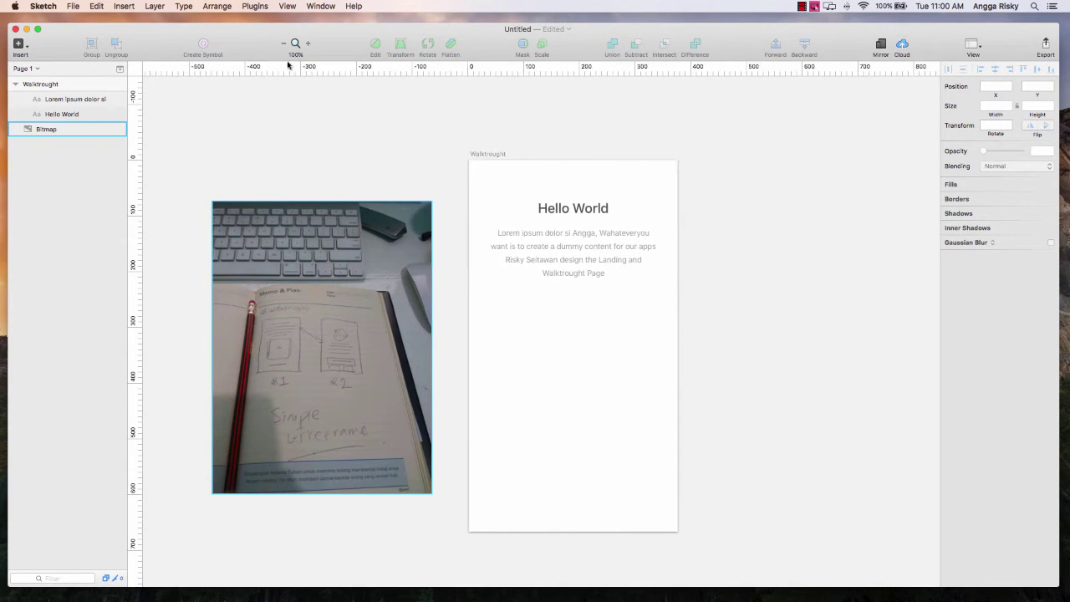
click(309, 43)
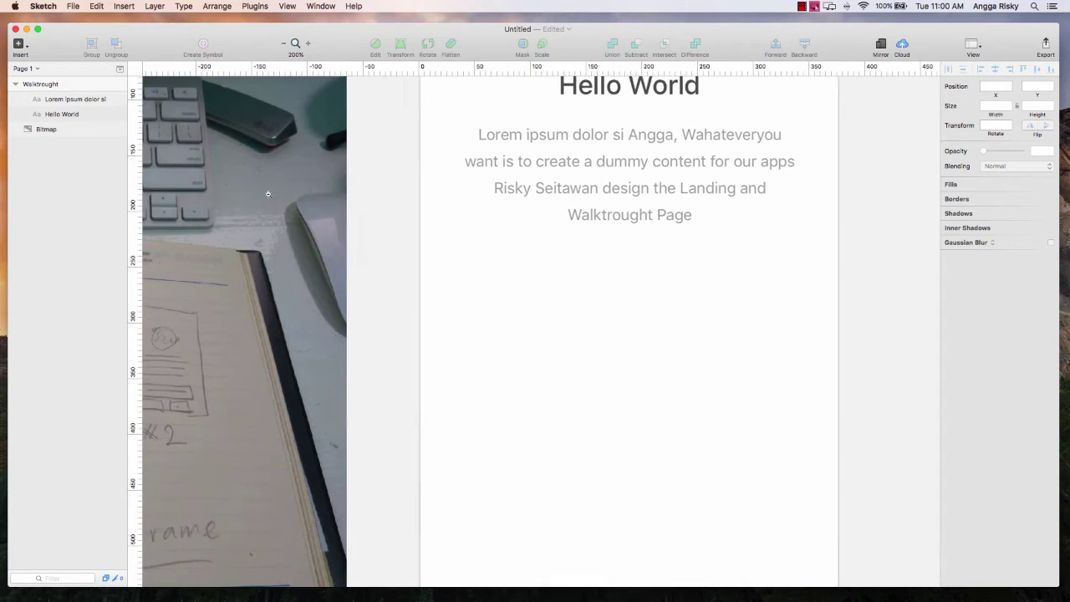
scroll(340, 382, left, 10)
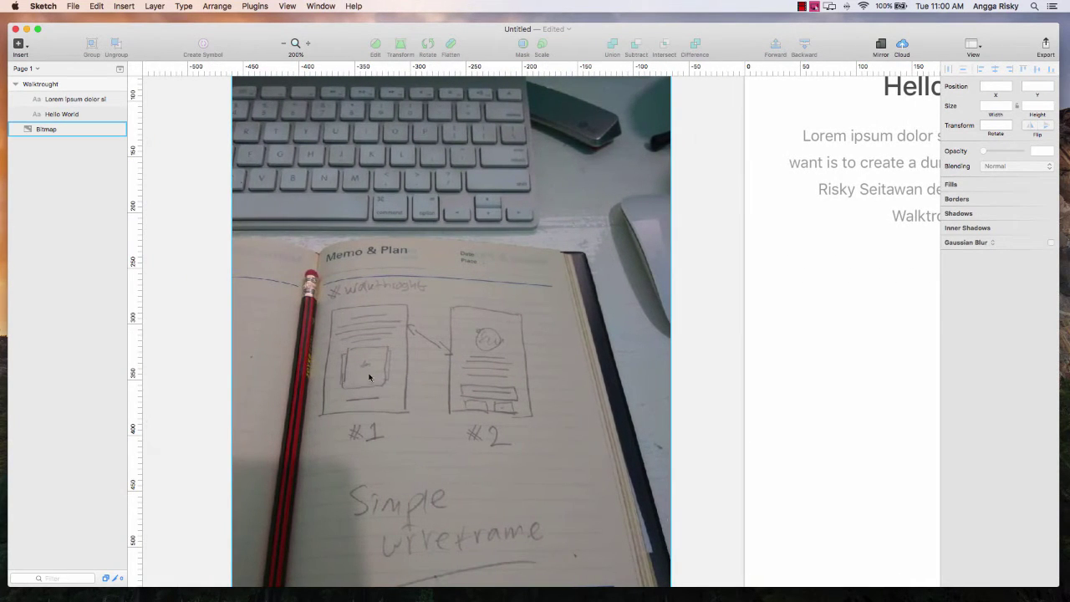
scroll(364, 379, down, 5)
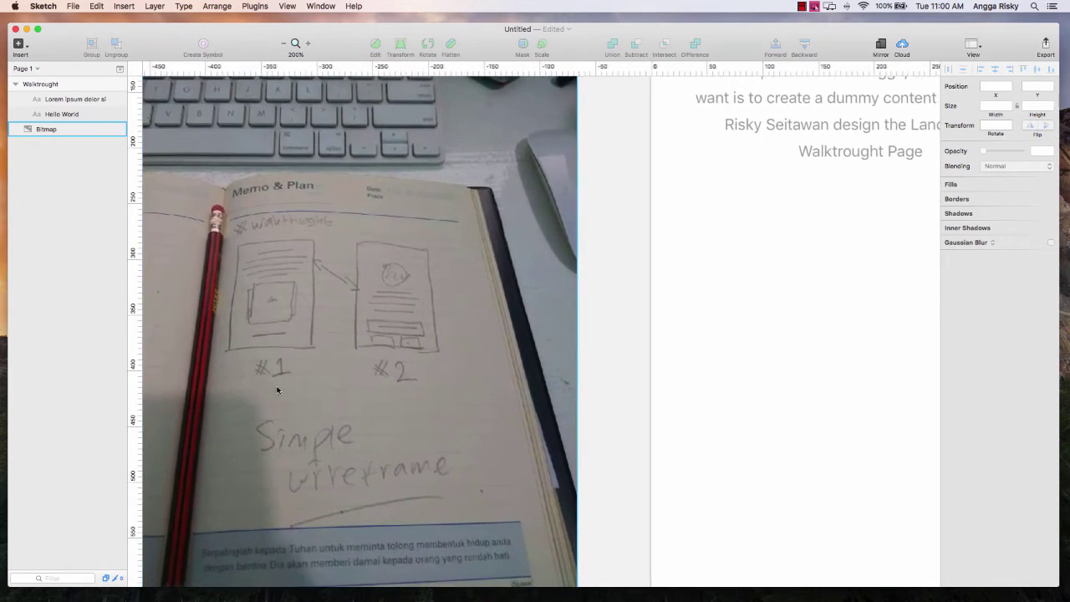
scroll(277, 390, right, 8)
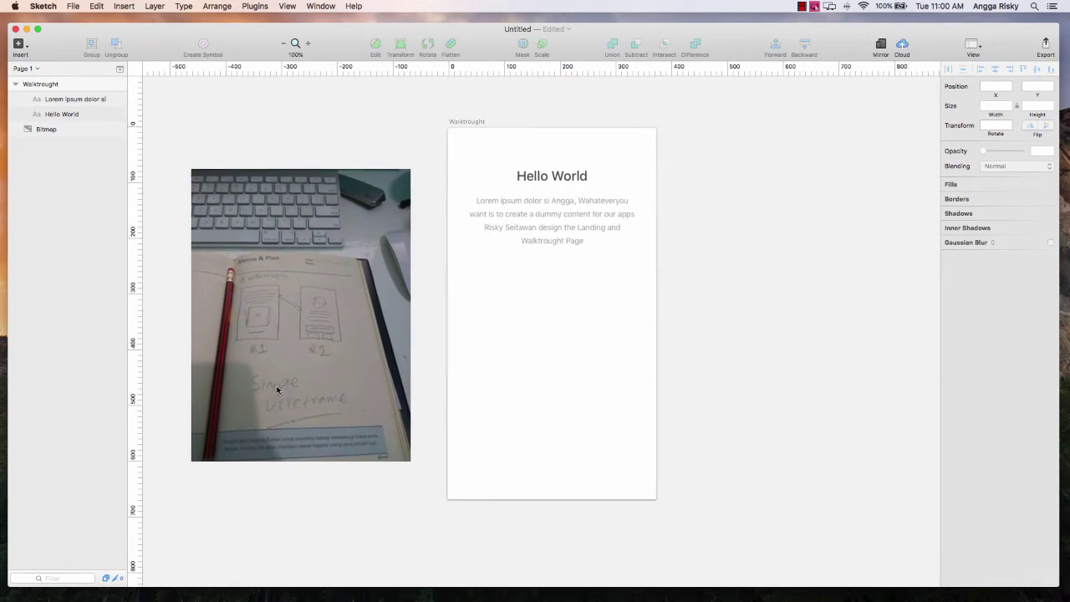
key(r)
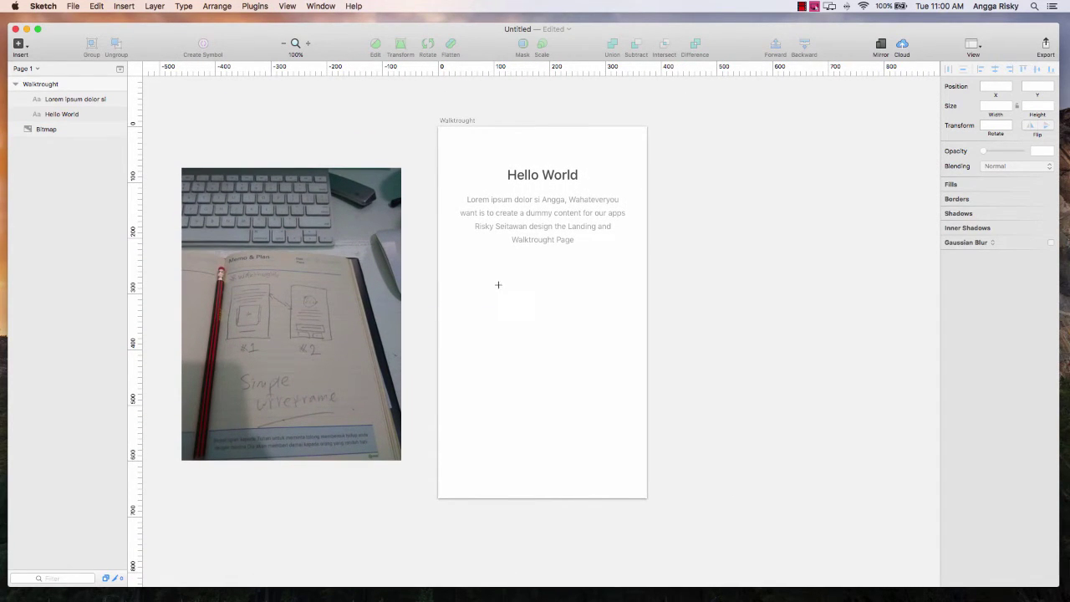
drag(468, 265, 567, 405)
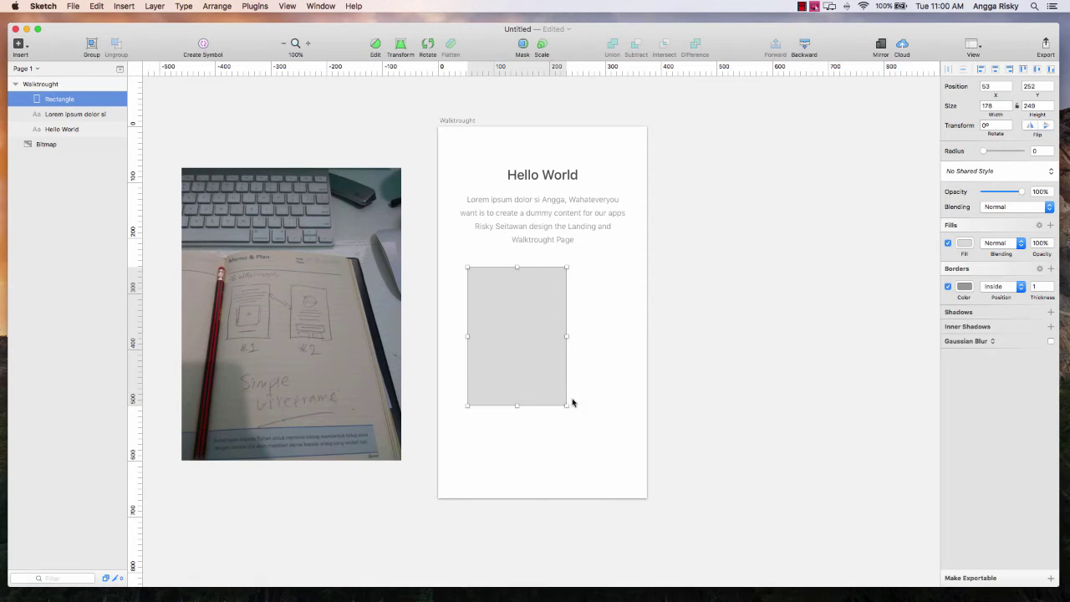
Centre the rectangle horizontally on the artboard and move it down 20 px.
click(996, 73)
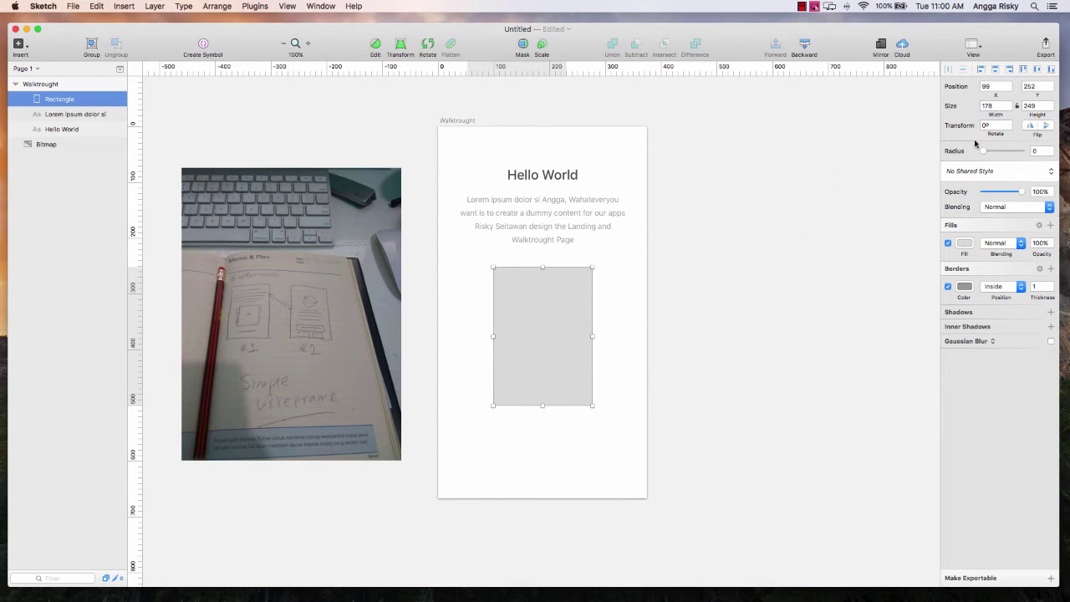
key(shift+Down)
key(shift+Down)
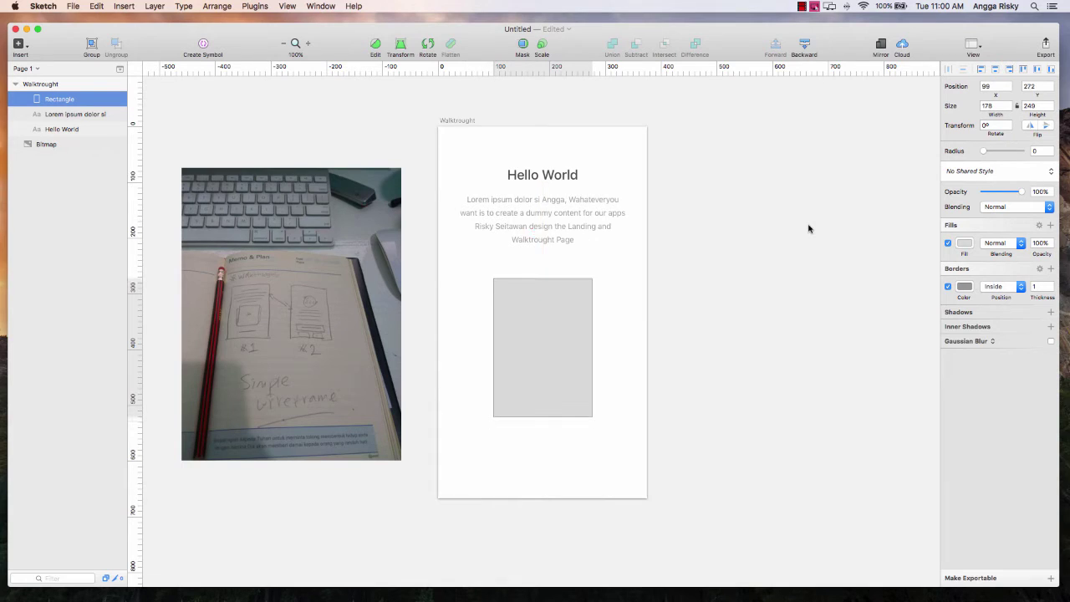
Remove the rectangle's border and set its fill to grey 9F9F9F.
click(964, 243)
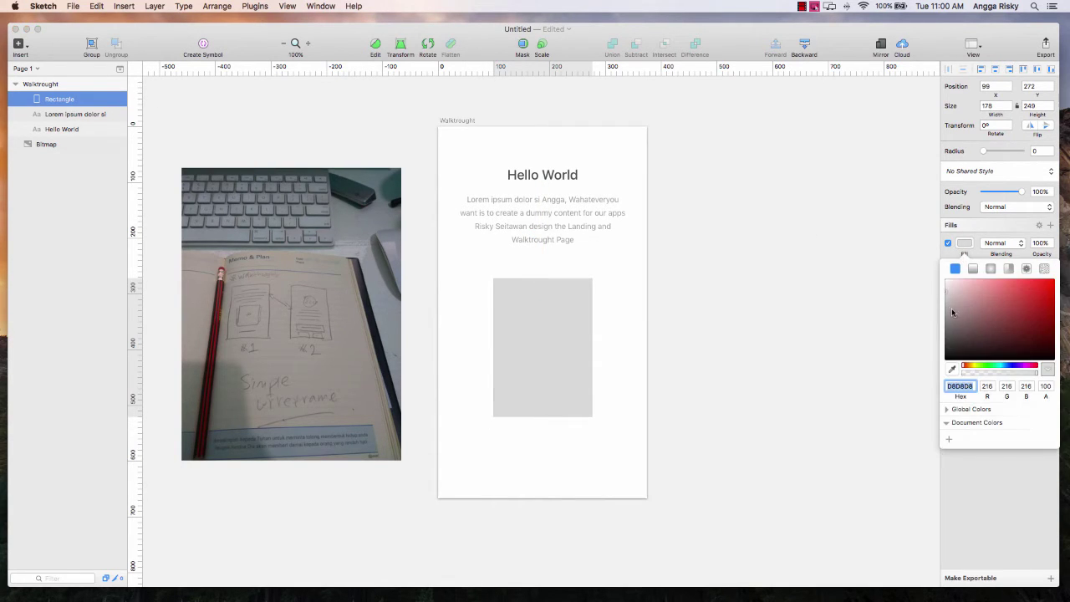
drag(950, 296, 936, 312)
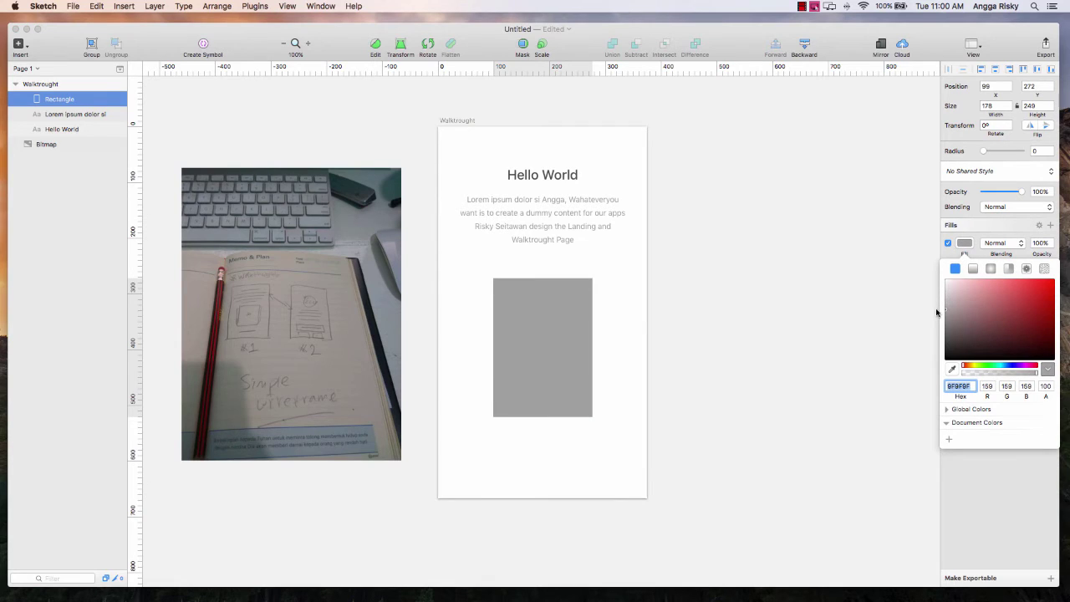
click(966, 244)
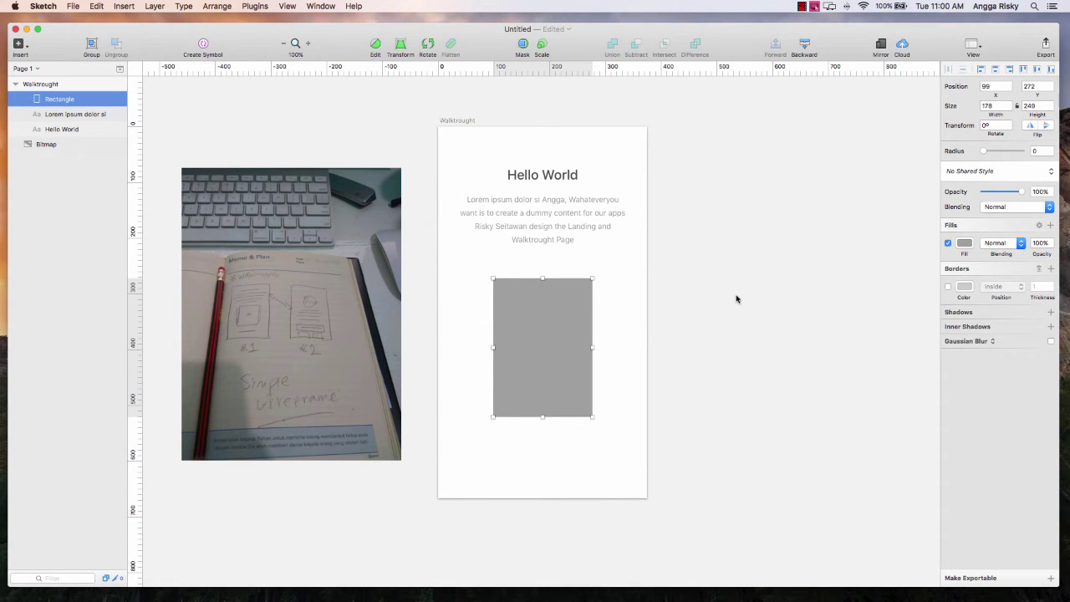
Duplicate the grey rectangle and set the copy's fill to lighter grey C9C9C9.
right_click(542, 324)
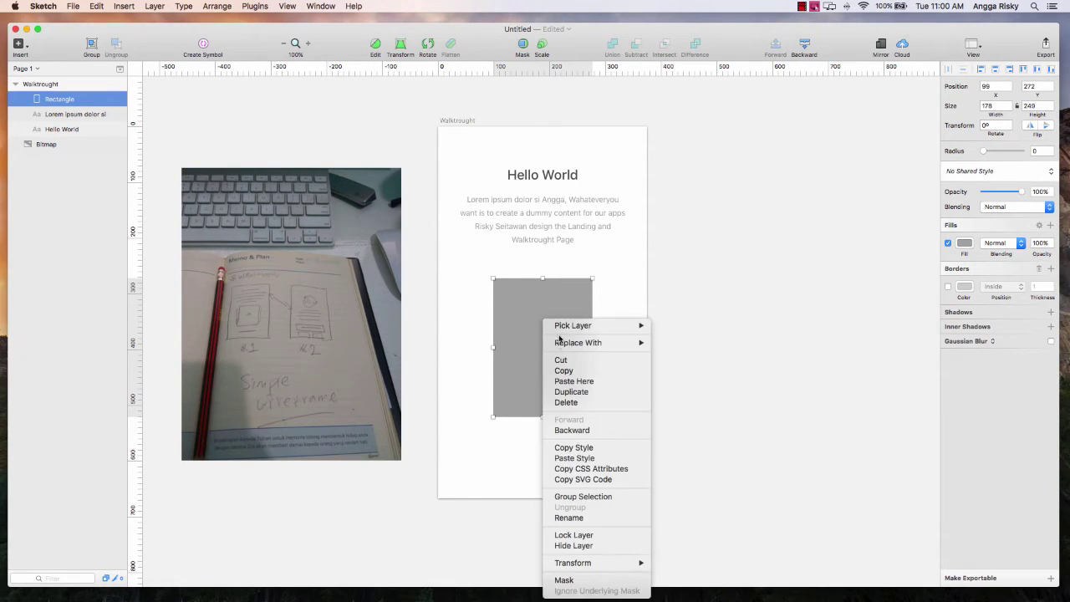
click(589, 390)
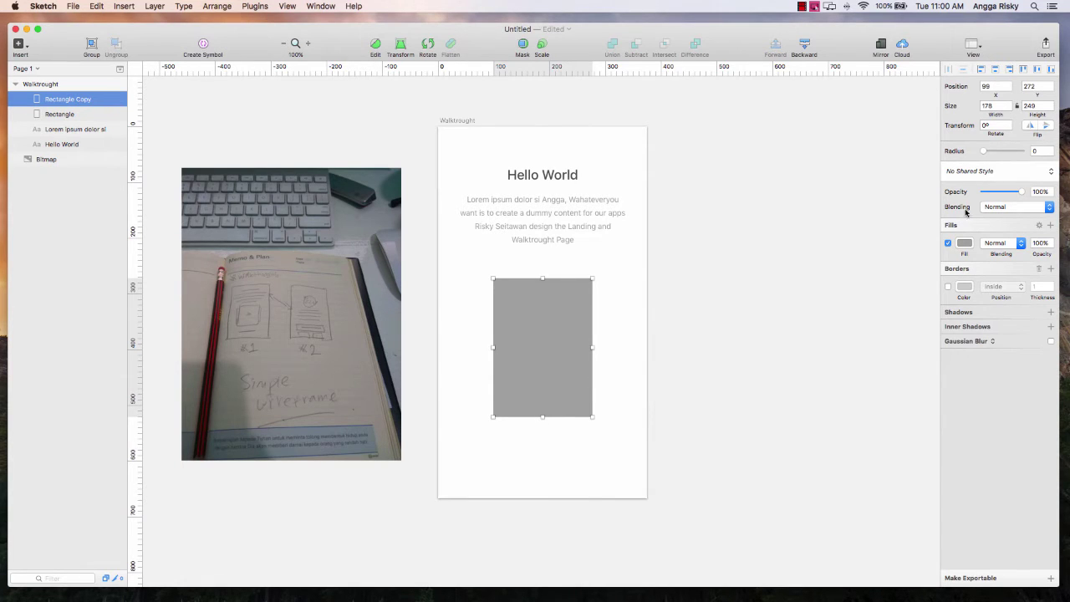
click(965, 243)
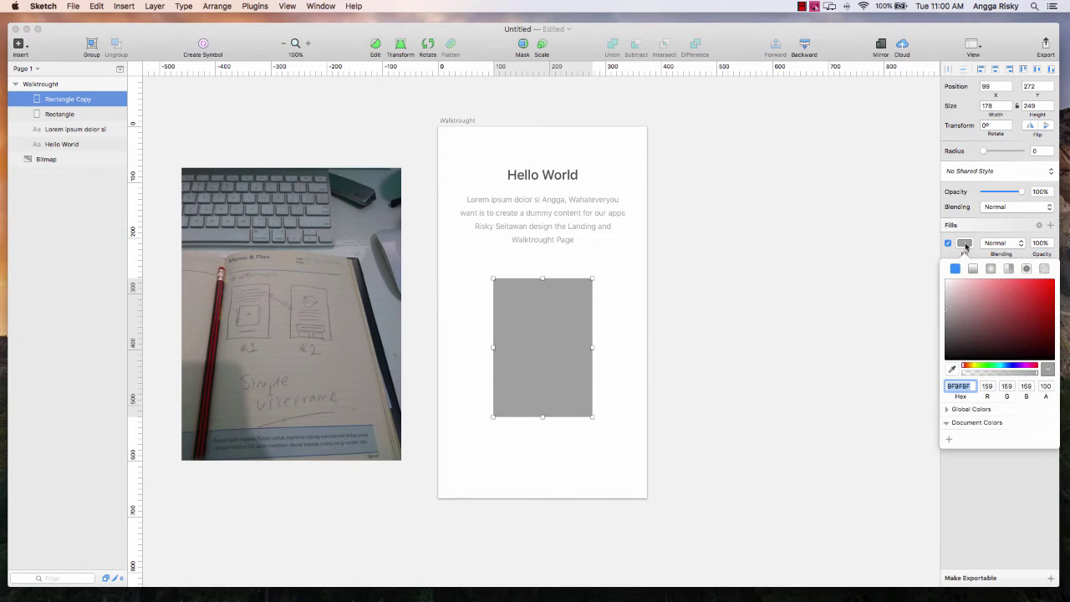
drag(949, 310, 944, 296)
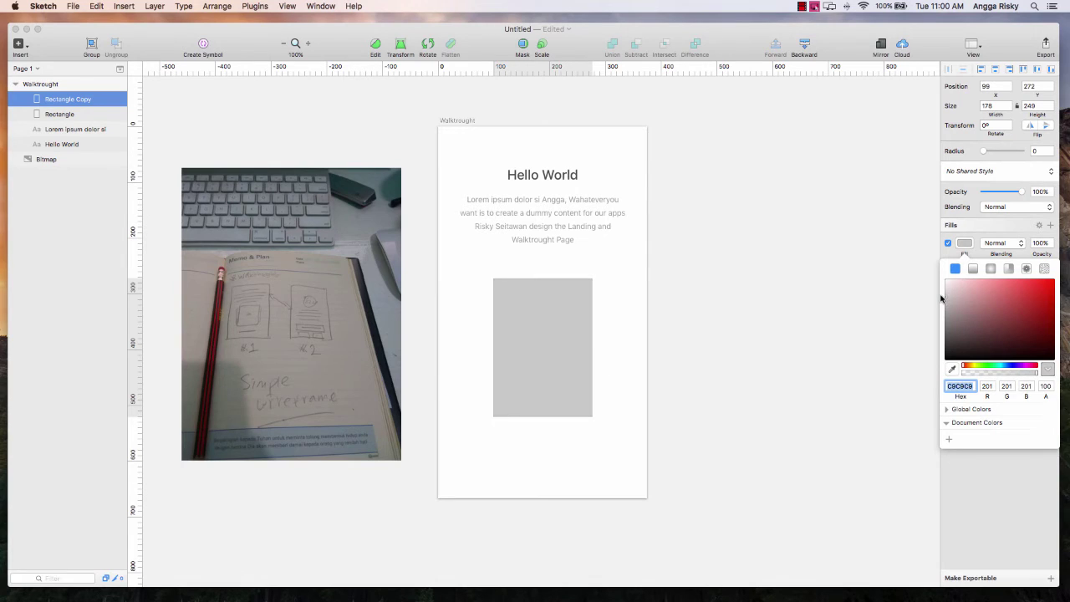
click(360, 163)
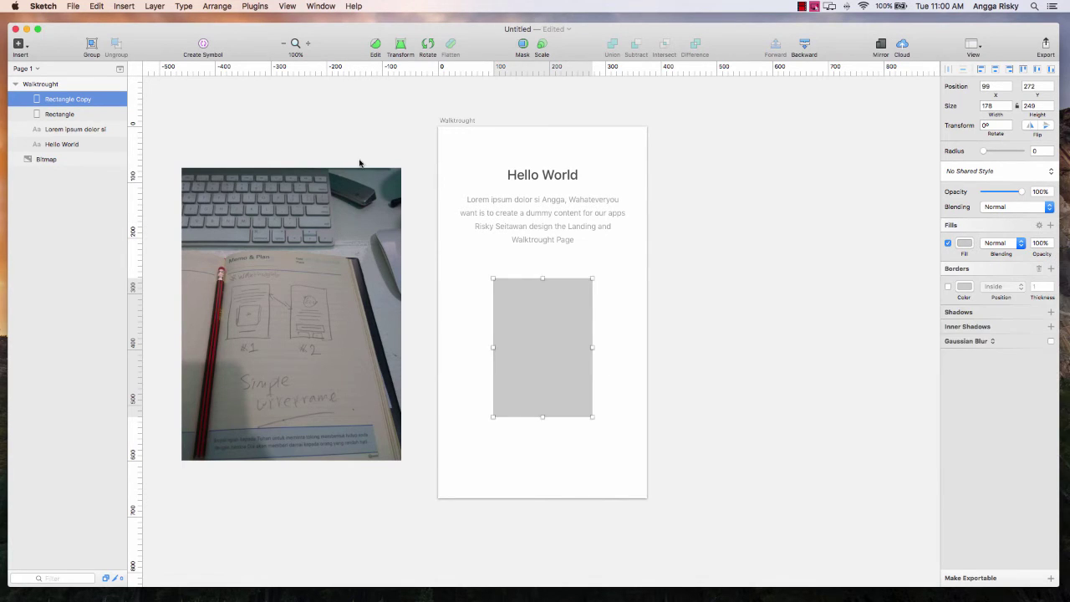
Shrink the light grey copy to about 154 by 215 px and align both rectangles on their vertical middles.
drag(593, 279, 580, 297)
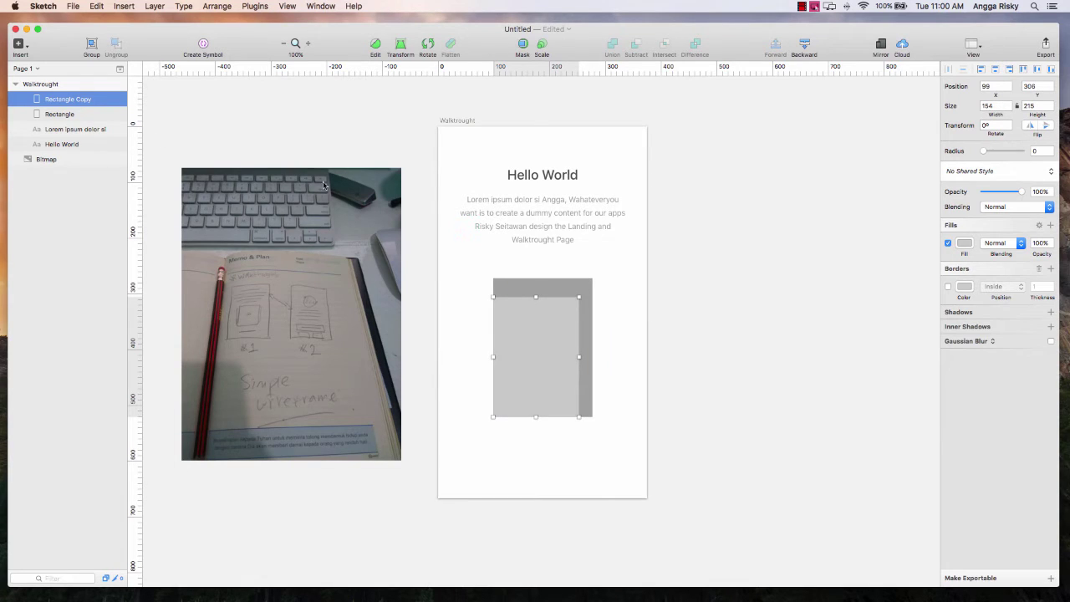
shift+click(64, 112)
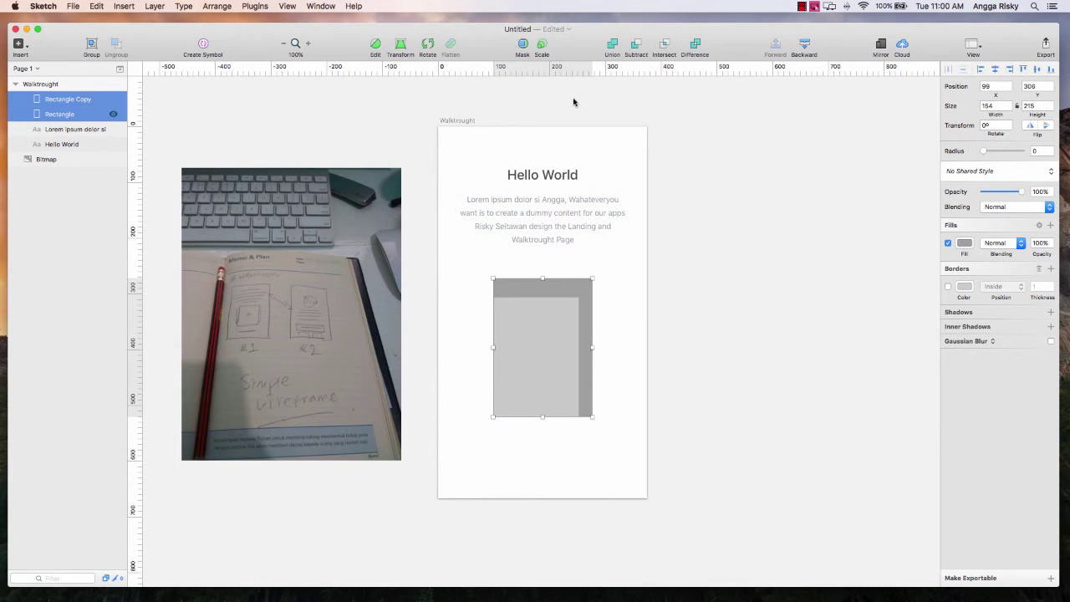
click(1037, 72)
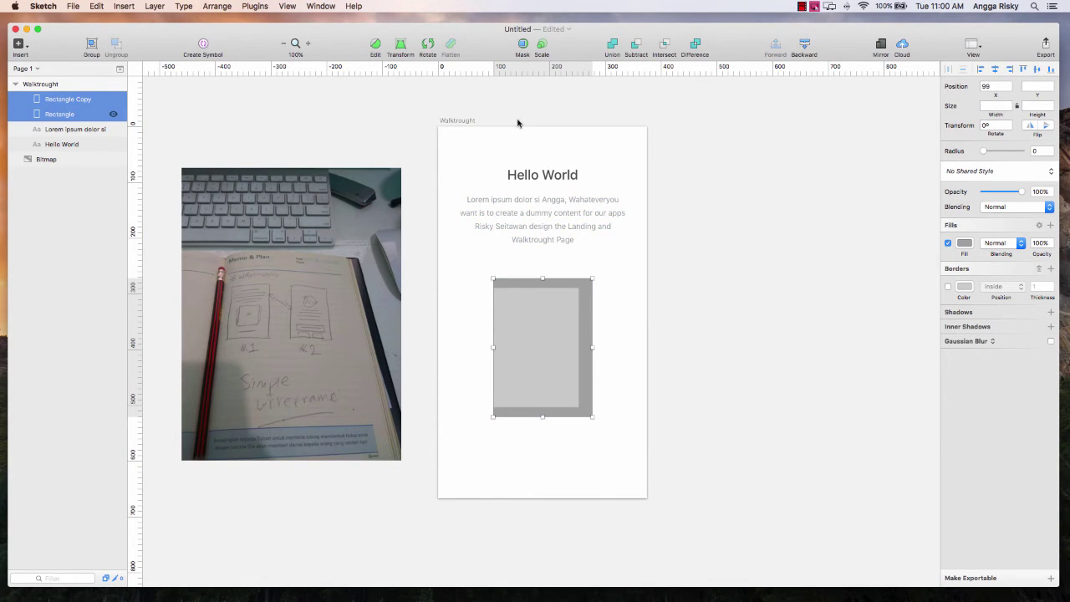
Send the light grey rectangle behind the dark one and move it 20 px to the left.
click(58, 101)
right_click(60, 98)
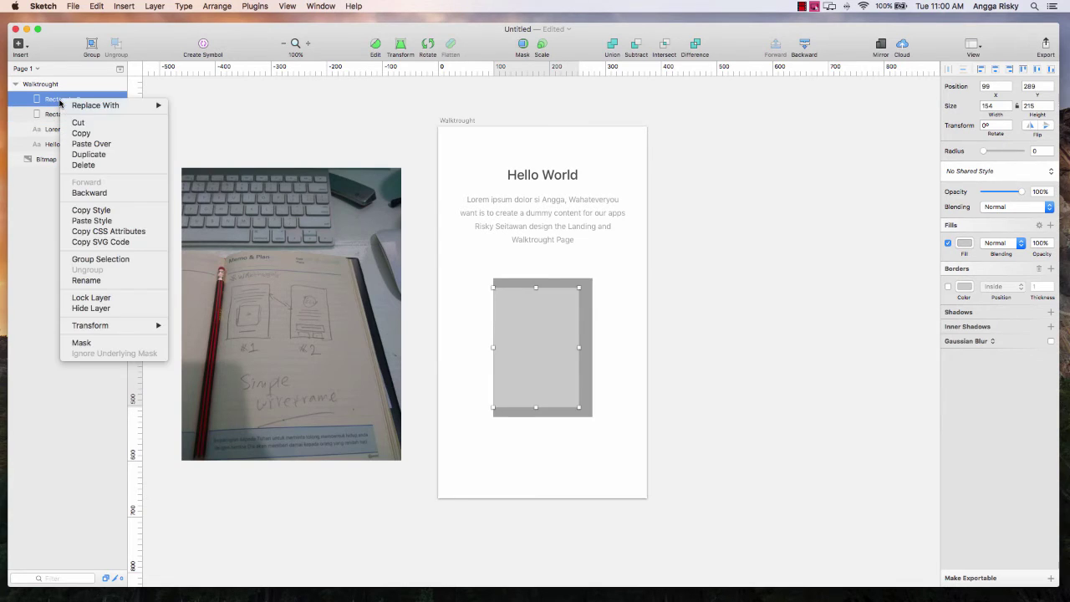
click(123, 193)
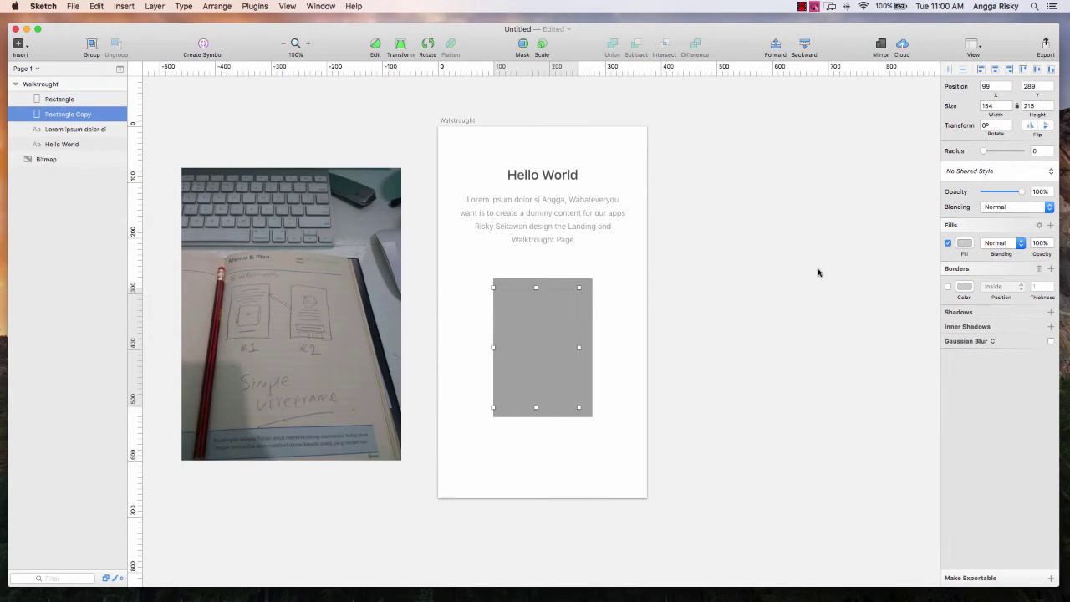
key(shift+Left)
key(shift+Left)
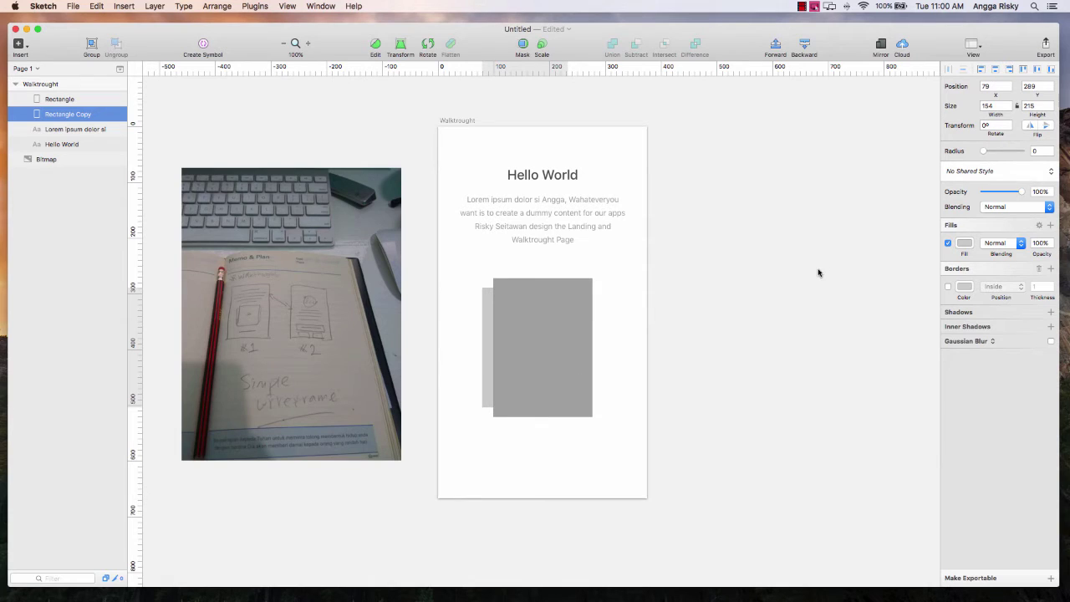
Duplicate the light grey rectangle and move the copy 60 px right so it peeks out on the dark rectangle's other side.
right_click(70, 115)
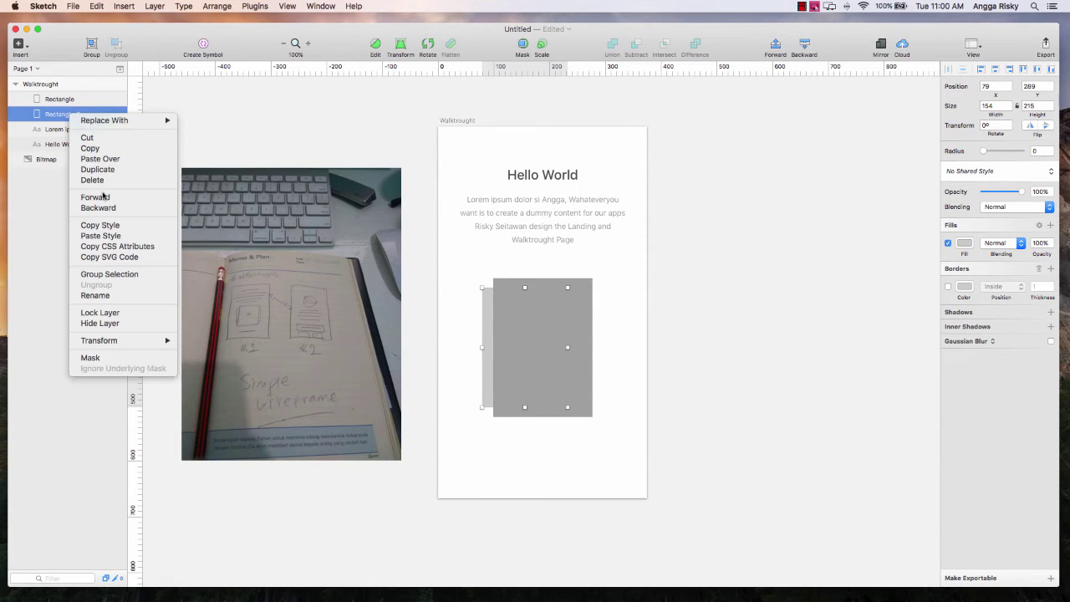
click(97, 168)
key(shift+Right)
key(shift+Right)
key(shift+Right)
key(shift+Right)
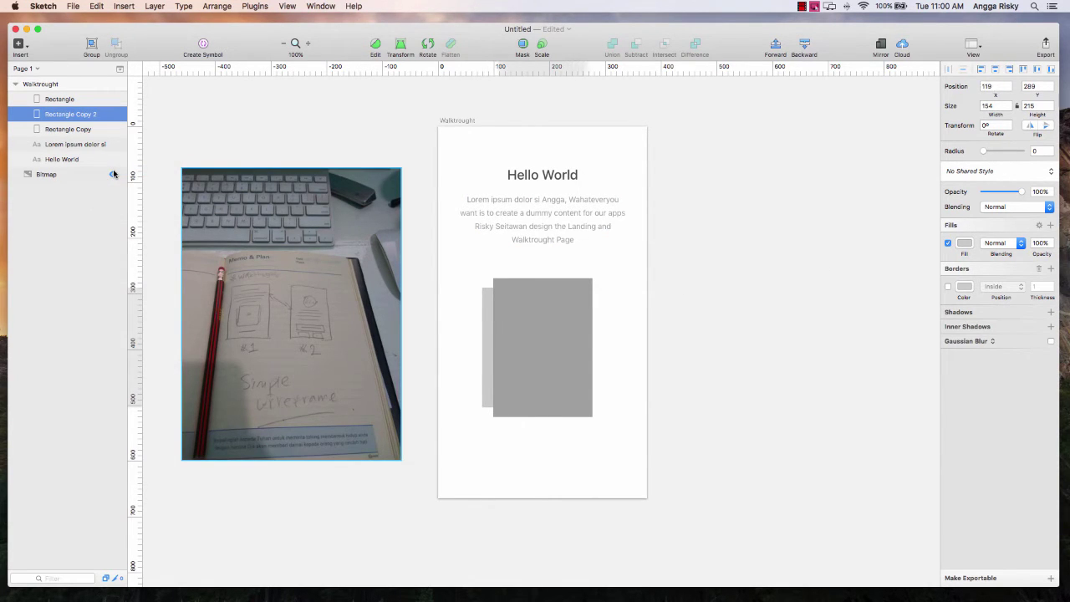
key(shift+Right)
key(shift+Right)
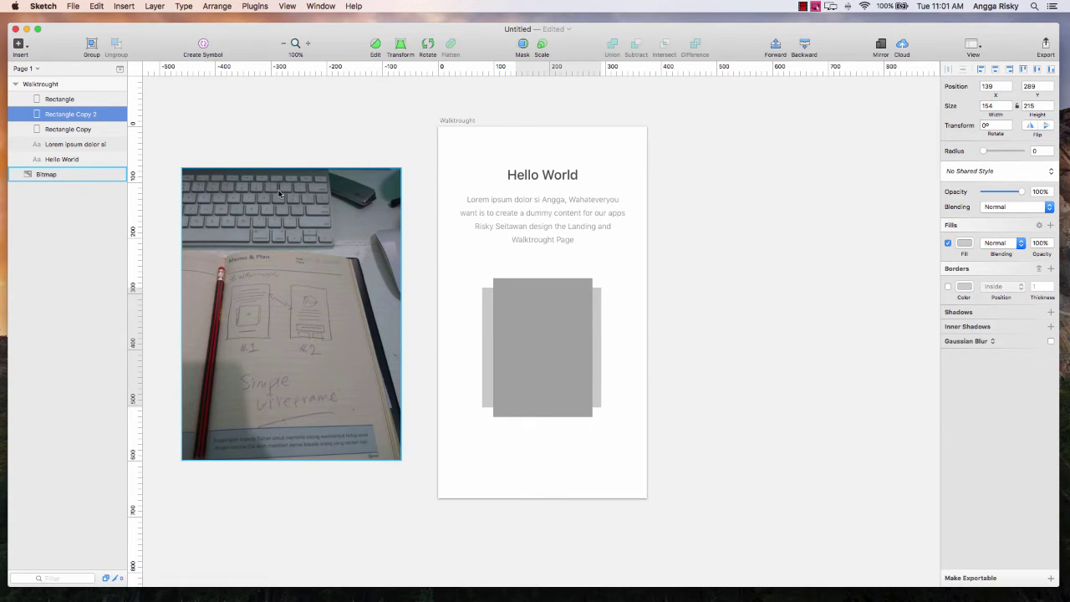
click(708, 225)
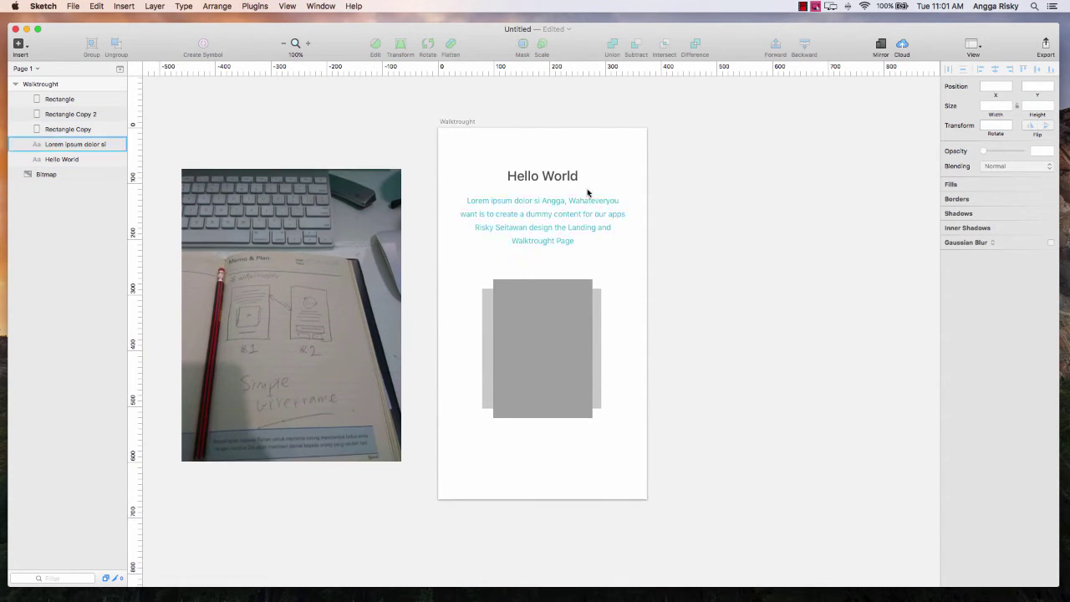
Move the Hello World heading and the paragraph below it up together by about 20 px.
click(521, 175)
shift+click(545, 228)
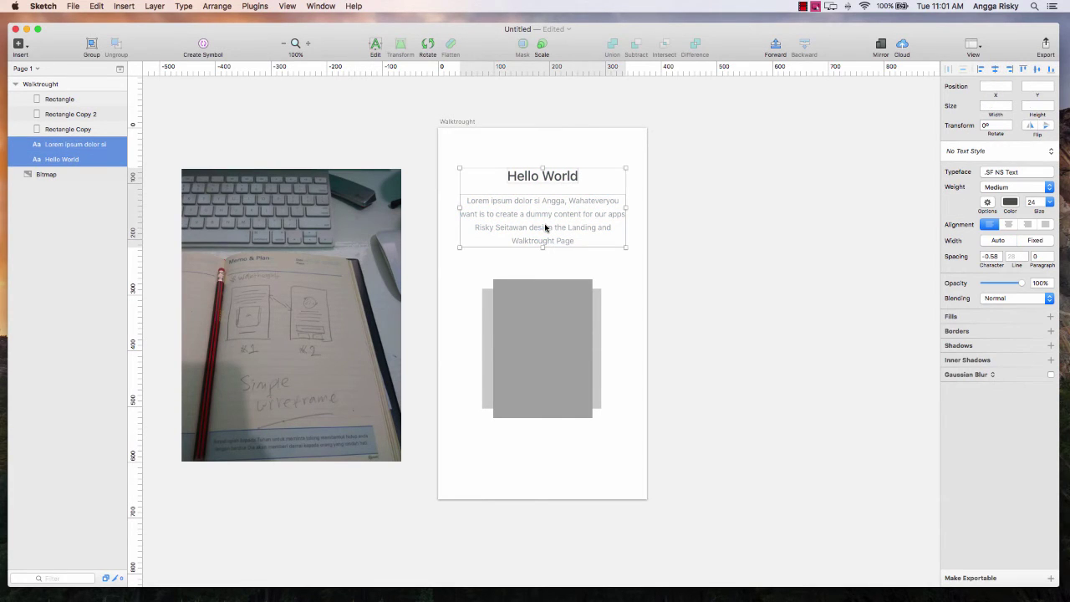
key(Up)
key(Up)
key(Up)
key(Up)
key(Up)
key(Up)
key(Up)
key(Up)
key(Up)
key(Up)
key(Up)
key(Up)
key(Up)
click(552, 264)
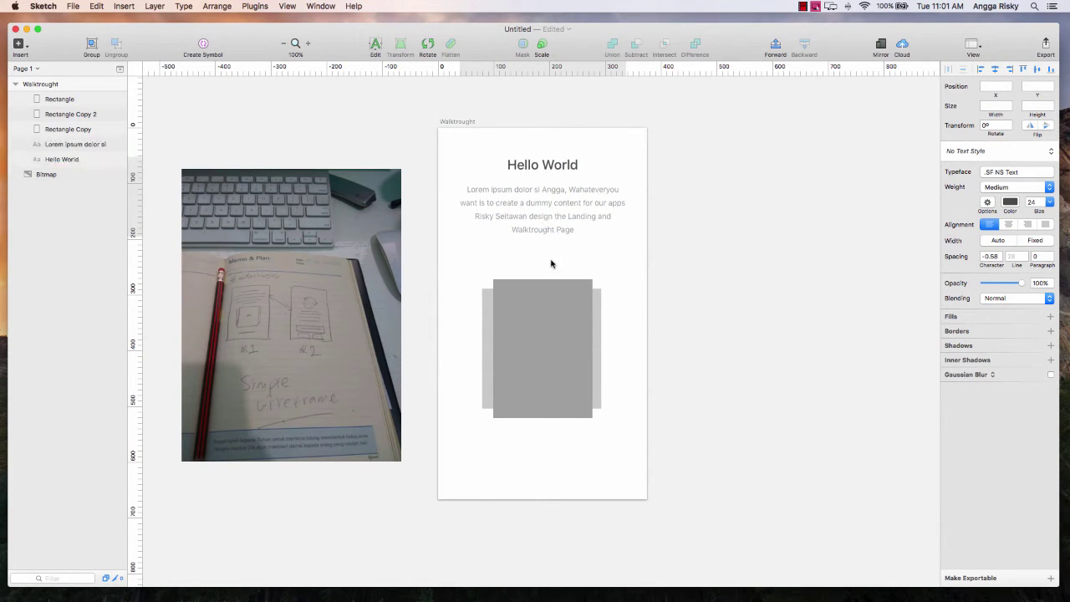
Duplicate the paragraph, place the copy over the dark rectangle at Y 320, and bring it to the top of the layer order.
click(552, 204)
right_click(563, 205)
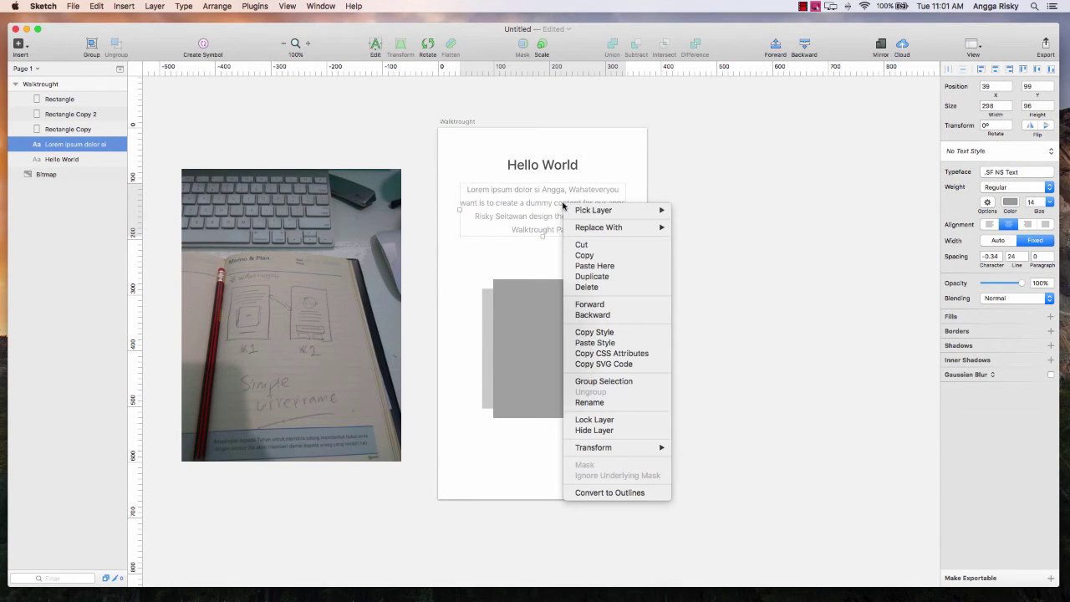
click(592, 276)
drag(526, 205, 529, 314)
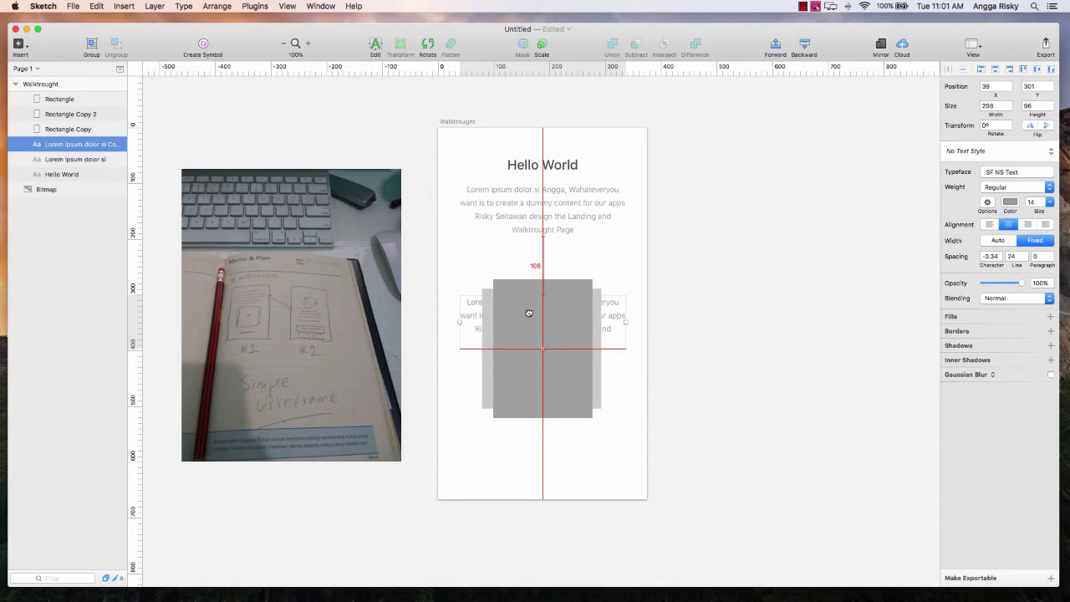
drag(64, 147, 62, 94)
drag(528, 323, 528, 334)
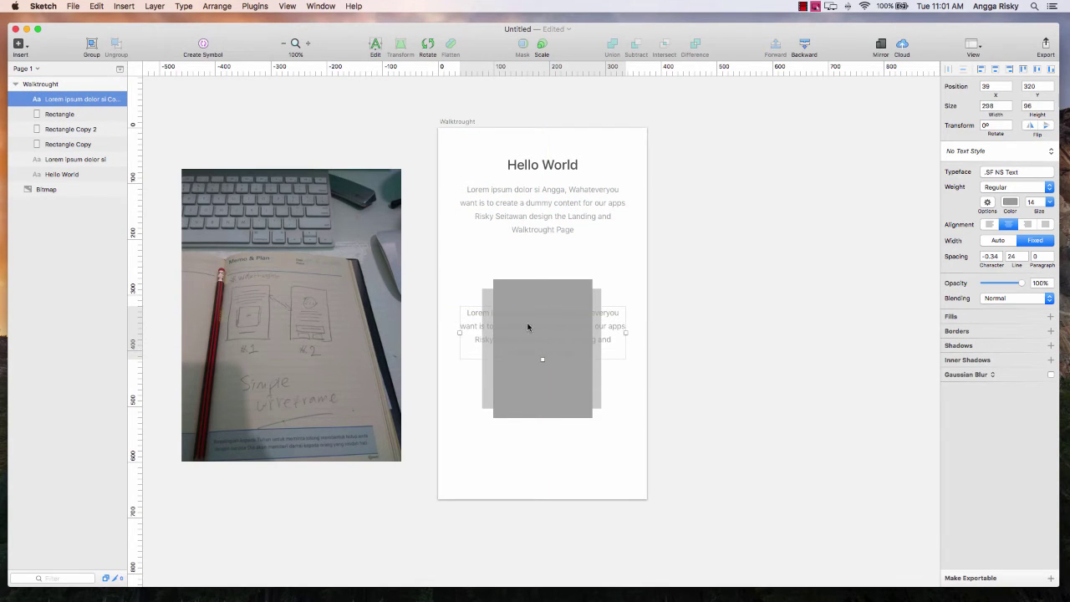
Replace the copied paragraph with the fire icon from the simple-line-icons set using the Icon Font plugin.
click(255, 5)
mouse_move(286, 6)
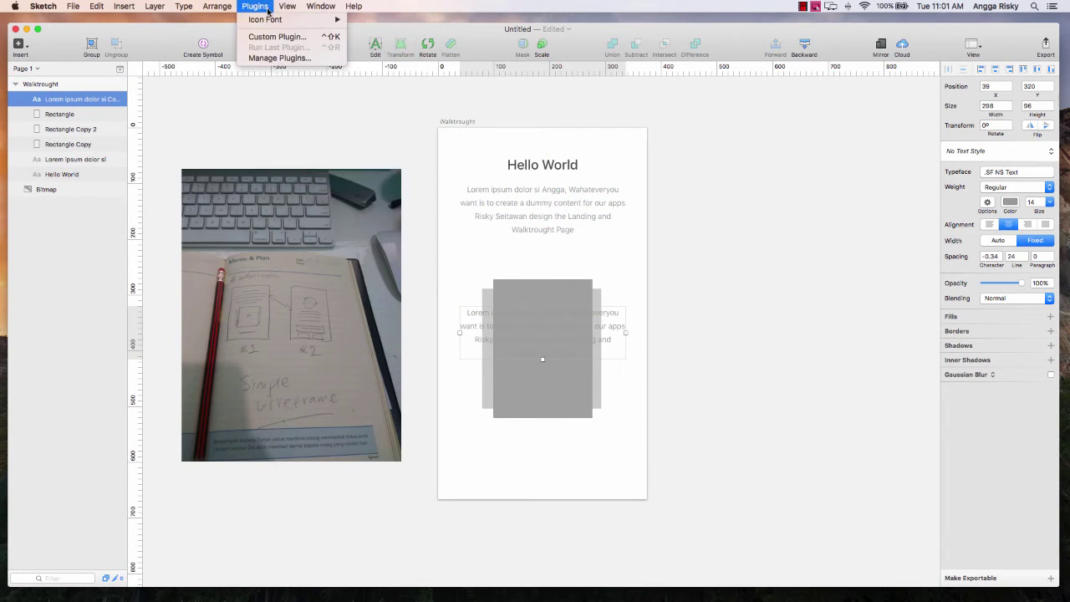
mouse_move(377, 23)
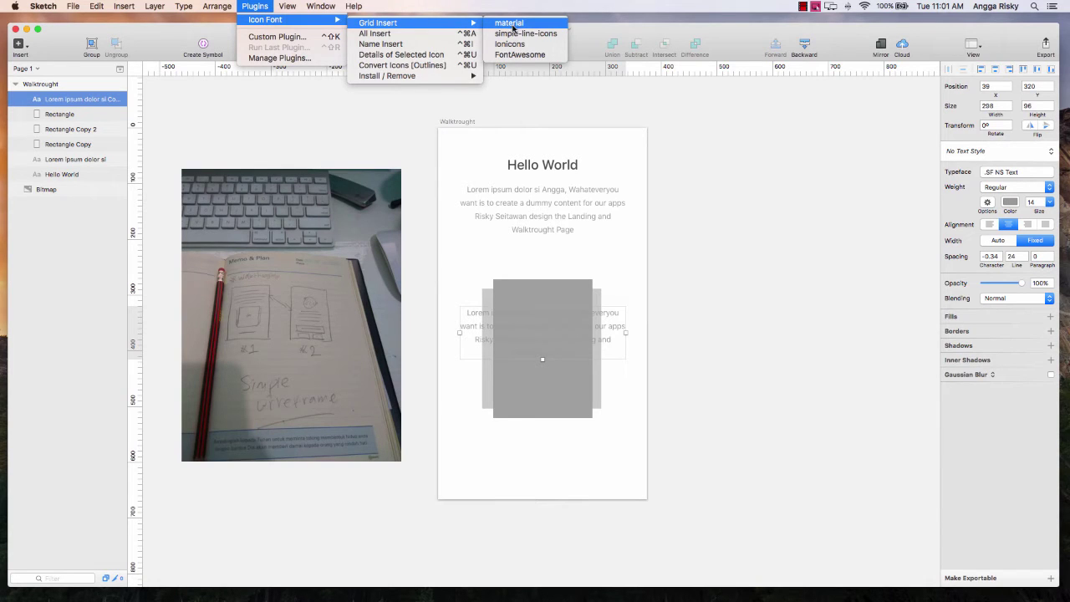
click(512, 25)
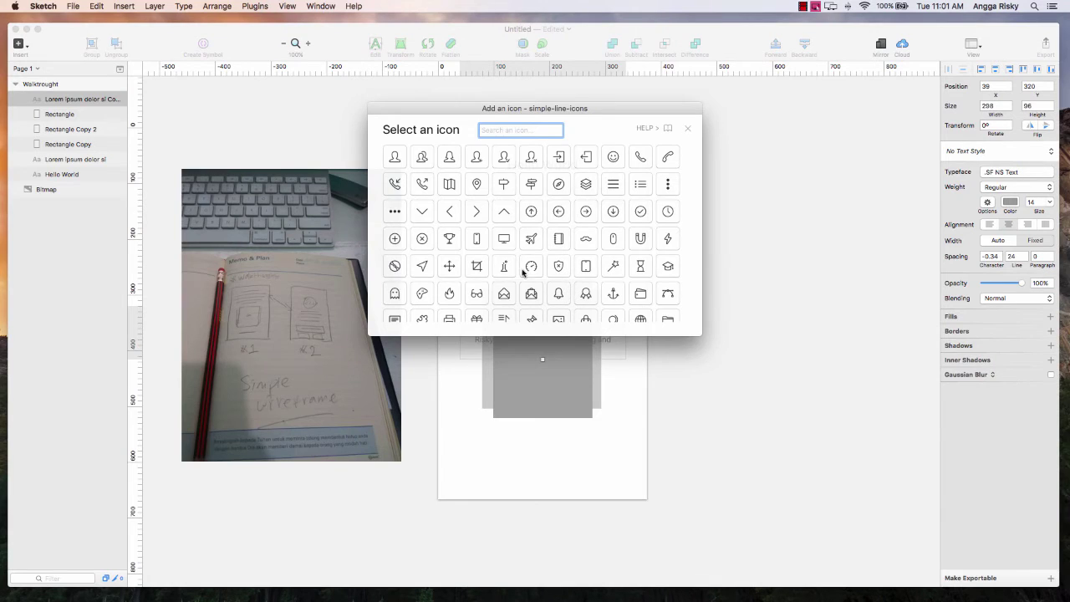
scroll(525, 269, down, 1)
click(449, 280)
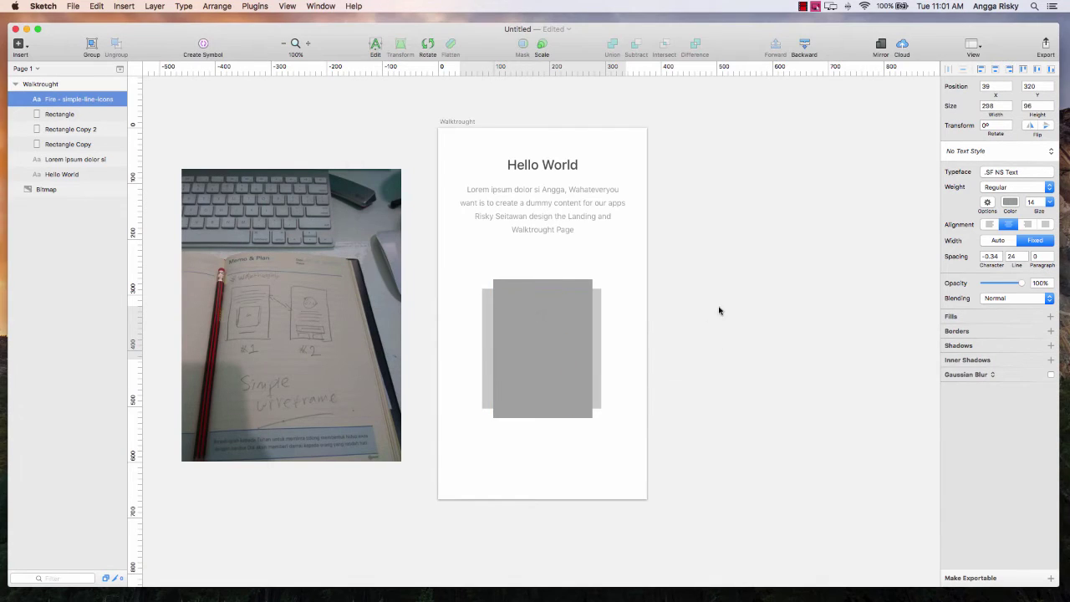
Set the fire icon's colour to white and its size to 48.
click(1009, 204)
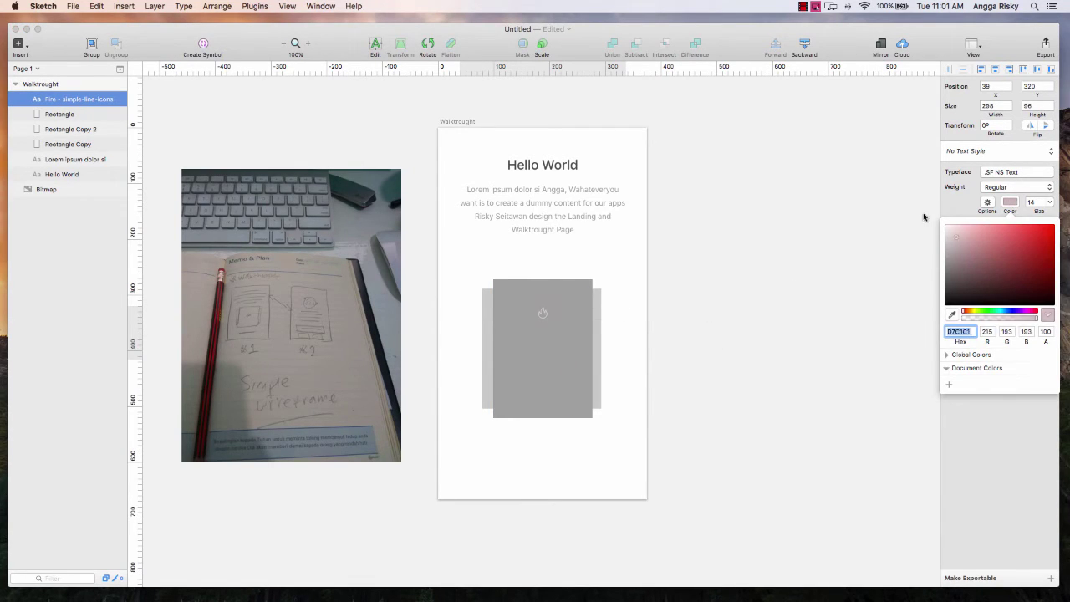
click(1051, 204)
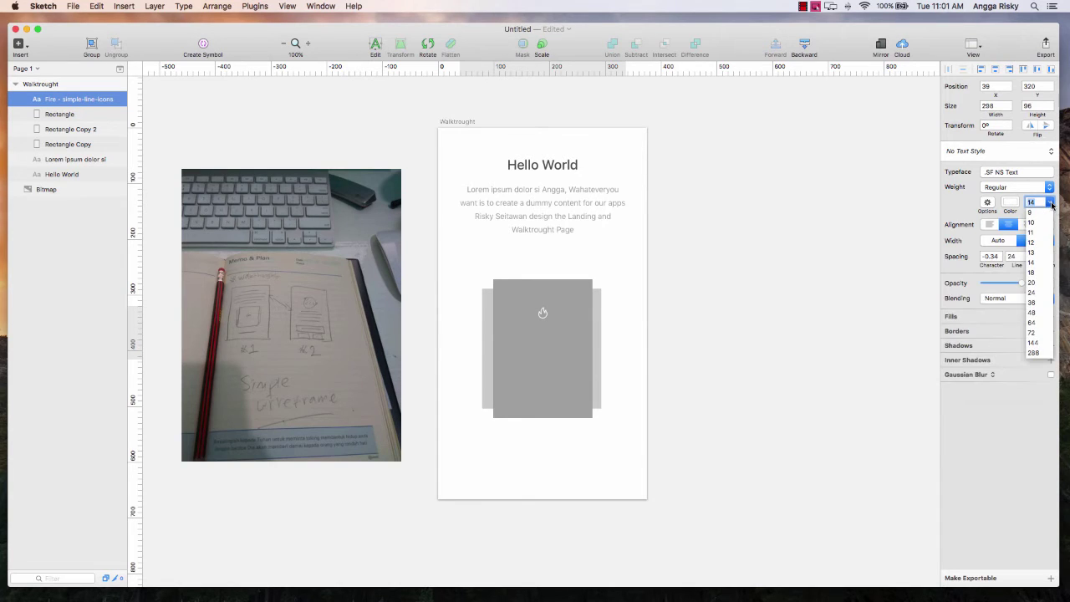
click(1030, 312)
Align the fire icon with the dark rectangle on their vertical middles.
click(538, 314)
shift+click(558, 297)
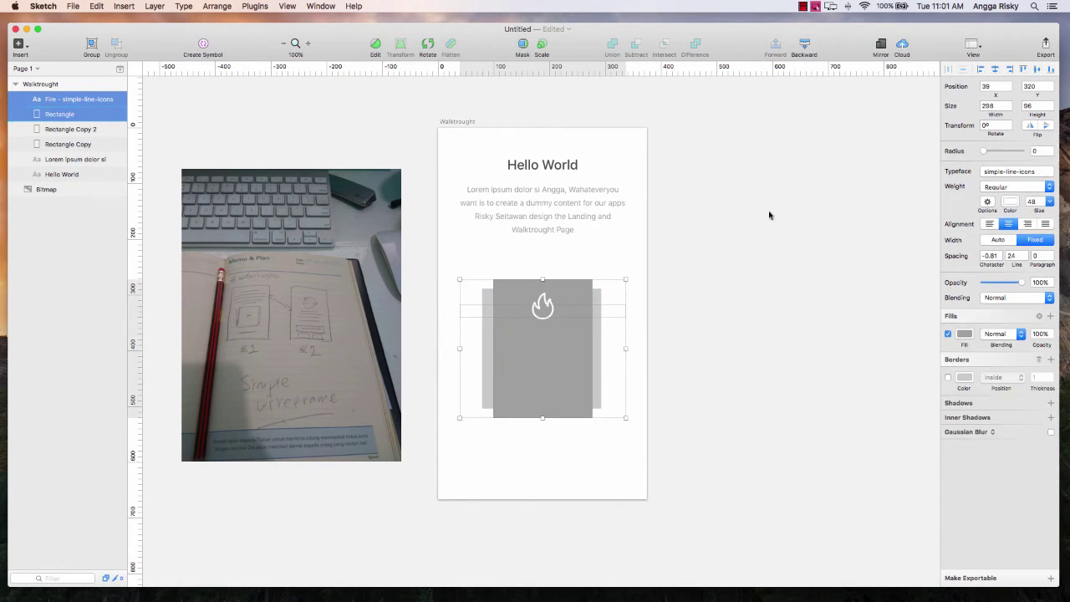
click(1035, 70)
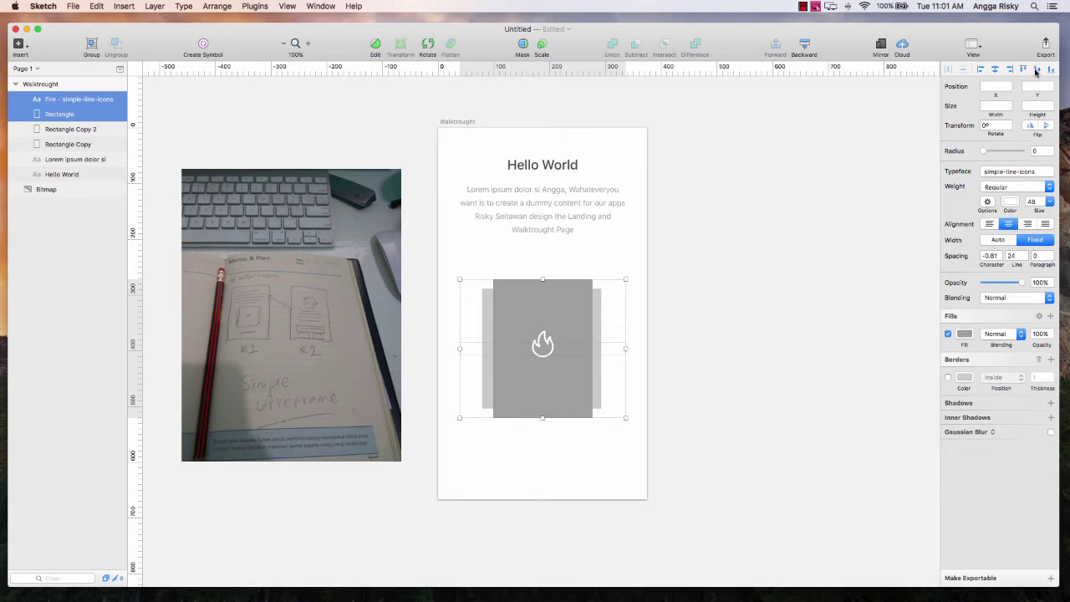
click(790, 221)
Move the paragraph down to Y 119 to widen the gap below the Hello World heading.
scroll(790, 221, down, 2)
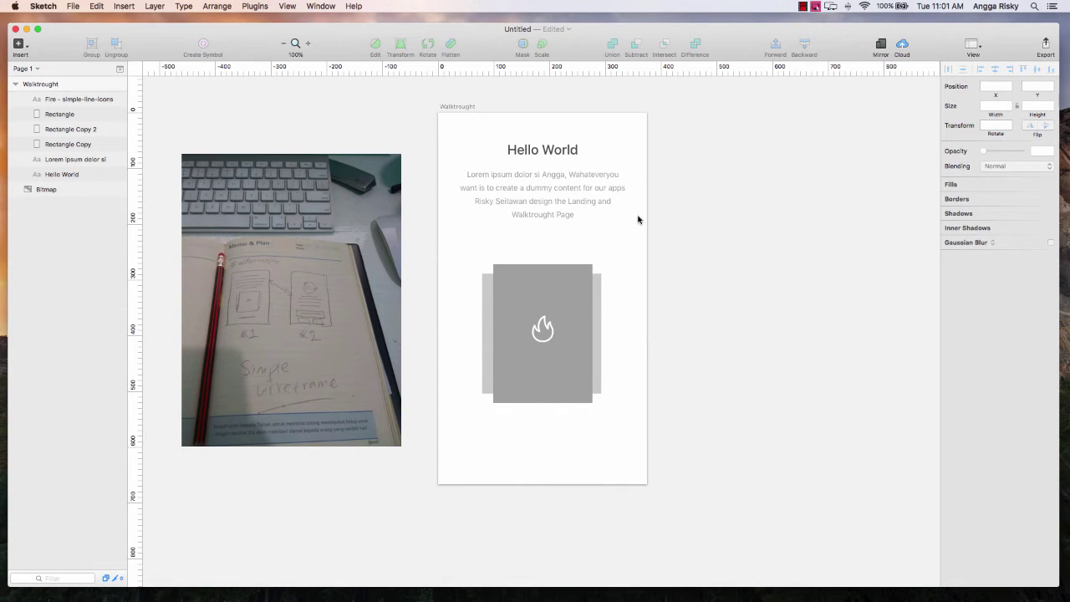
click(552, 187)
drag(551, 187, 549, 198)
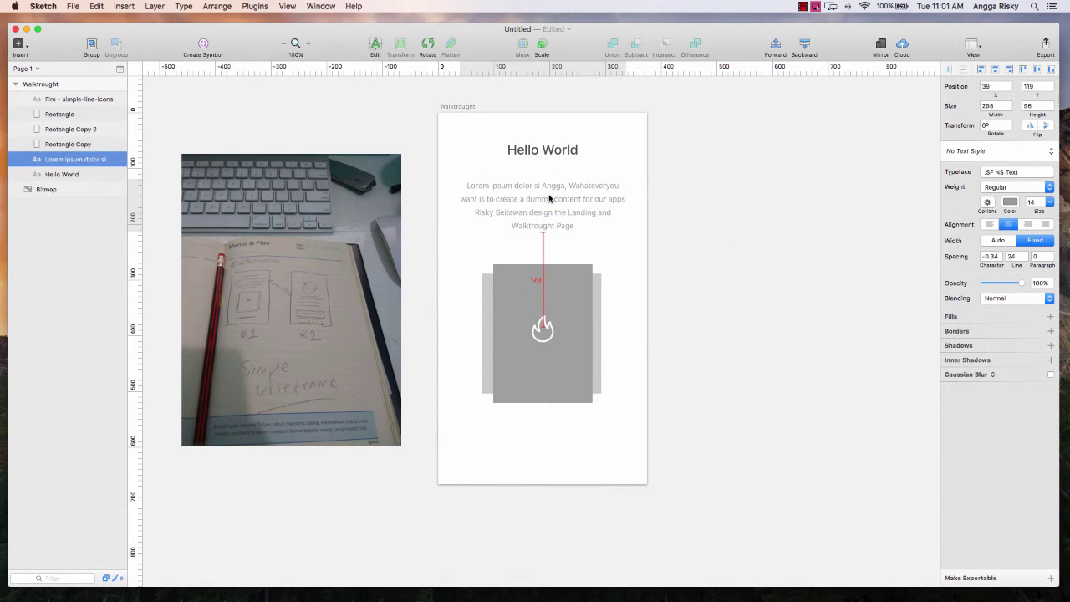
click(555, 153)
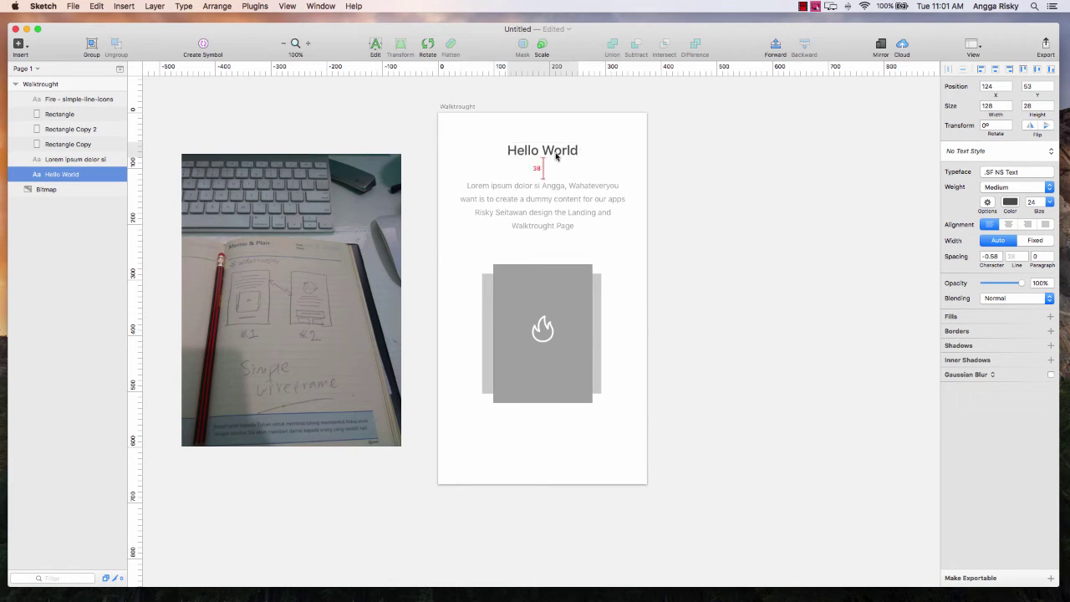
click(541, 449)
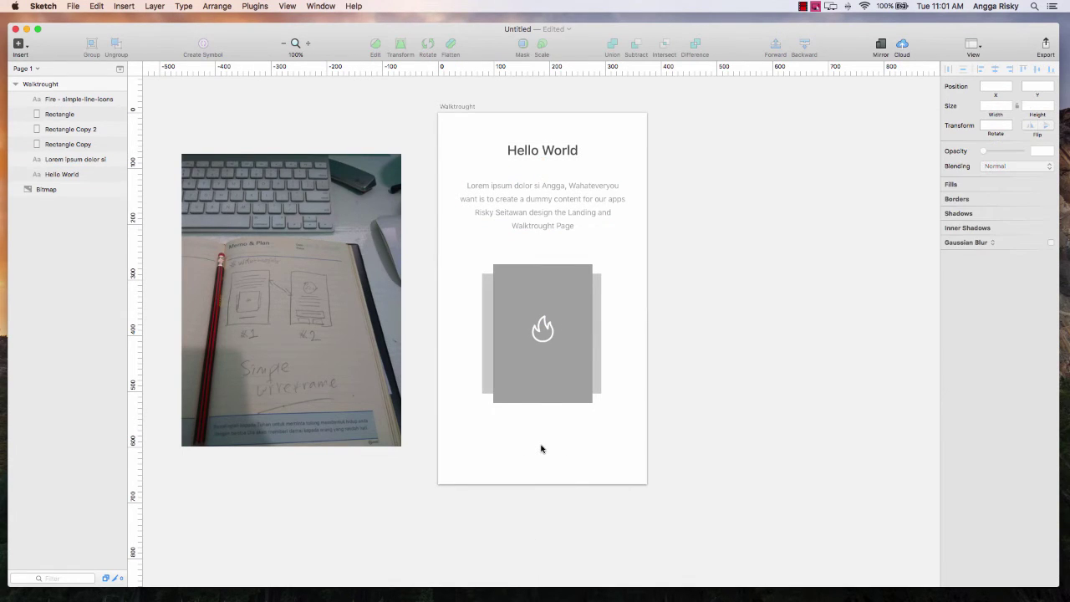
Duplicate the paragraph and move the copy below the grey rectangles to Y 542.
scroll(543, 446, down, 1)
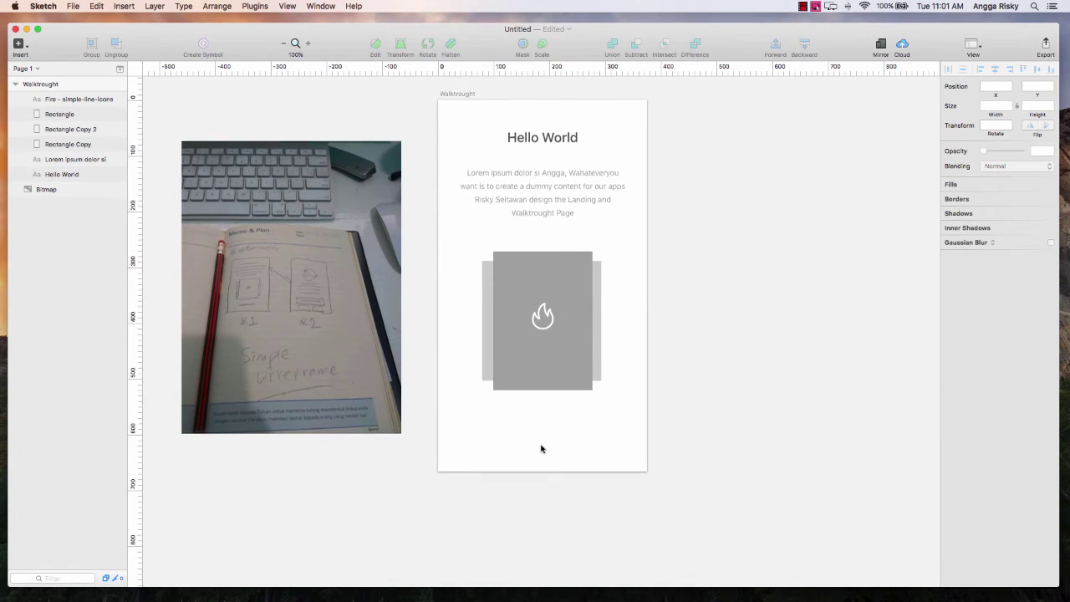
right_click(533, 194)
click(567, 264)
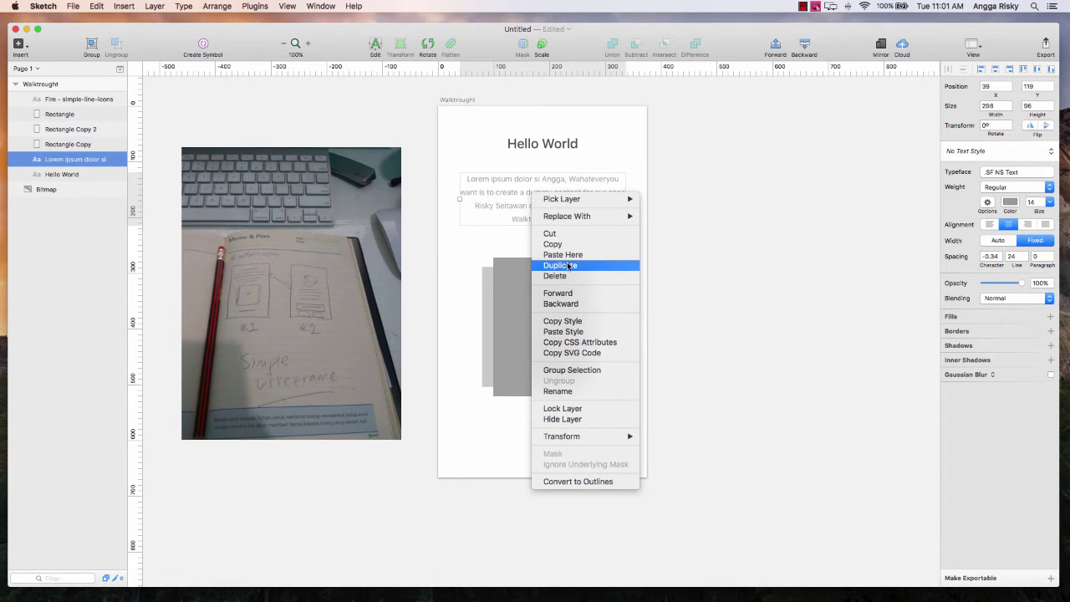
drag(540, 220, 542, 424)
Replace the copied paragraph's text with START NOW.
click(374, 45)
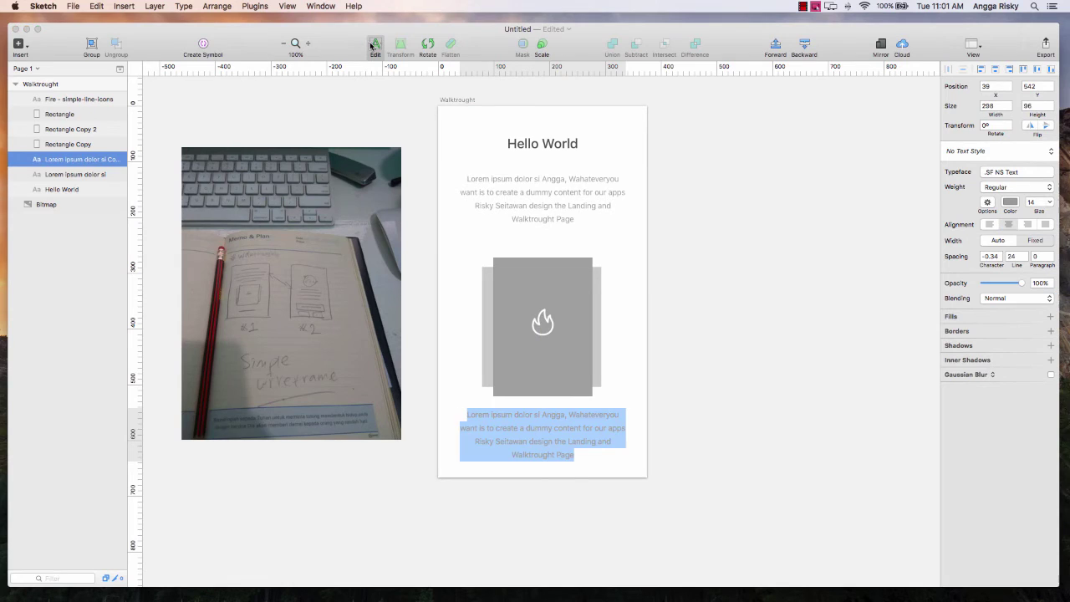
text(s)
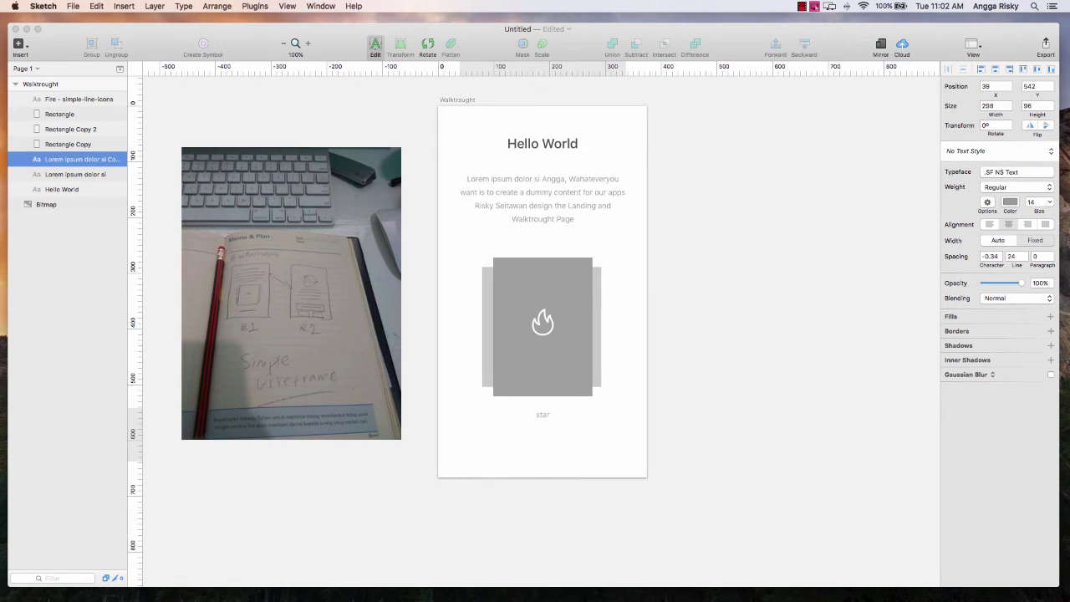
text(tar)
key(BackSpace)
key(BackSpace)
key(BackSpace)
key(BackSpace)
text(START NOW)
key(Escape)
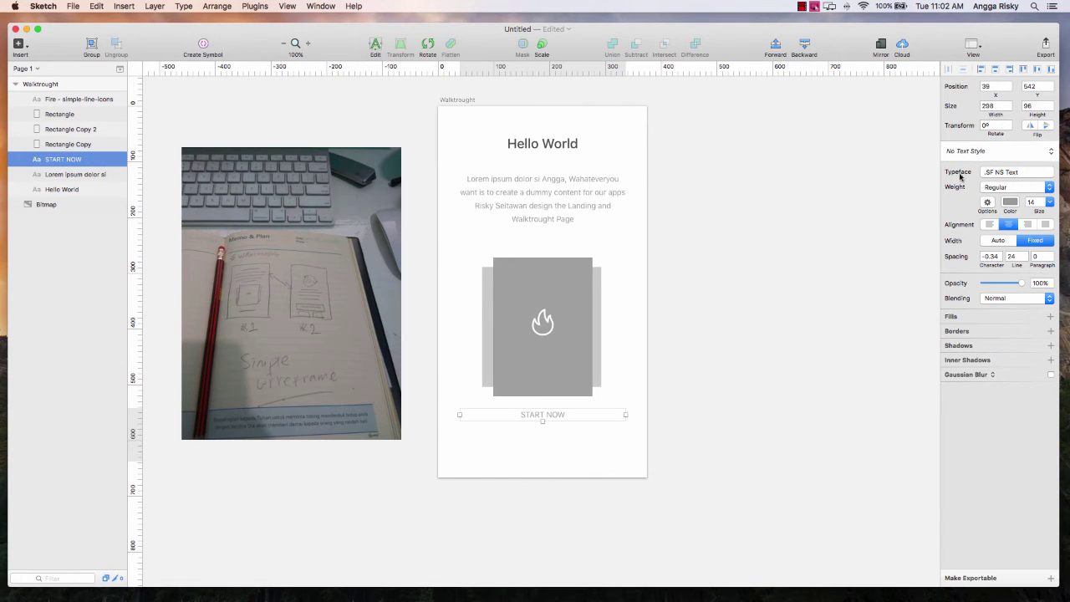
Set the START NOW text to Medium weight and dark grey 575757.
click(1012, 187)
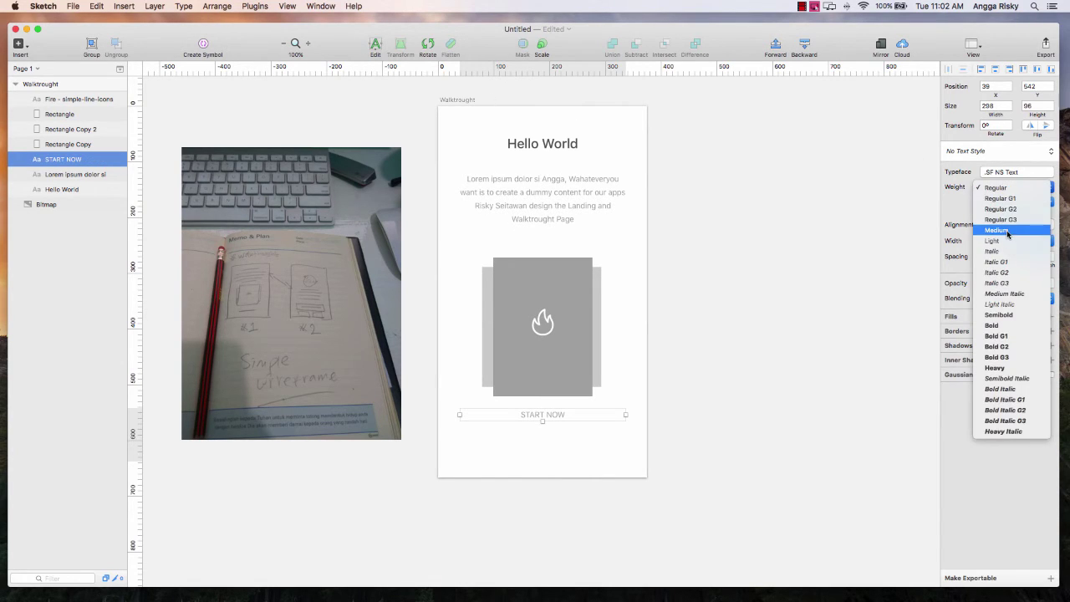
click(1007, 227)
click(1012, 206)
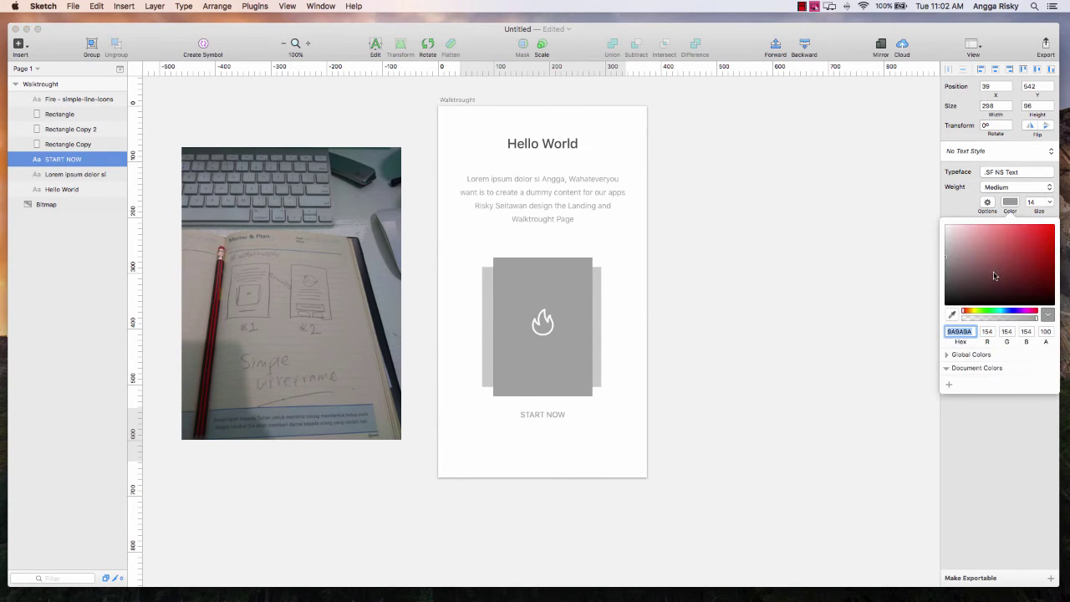
click(946, 279)
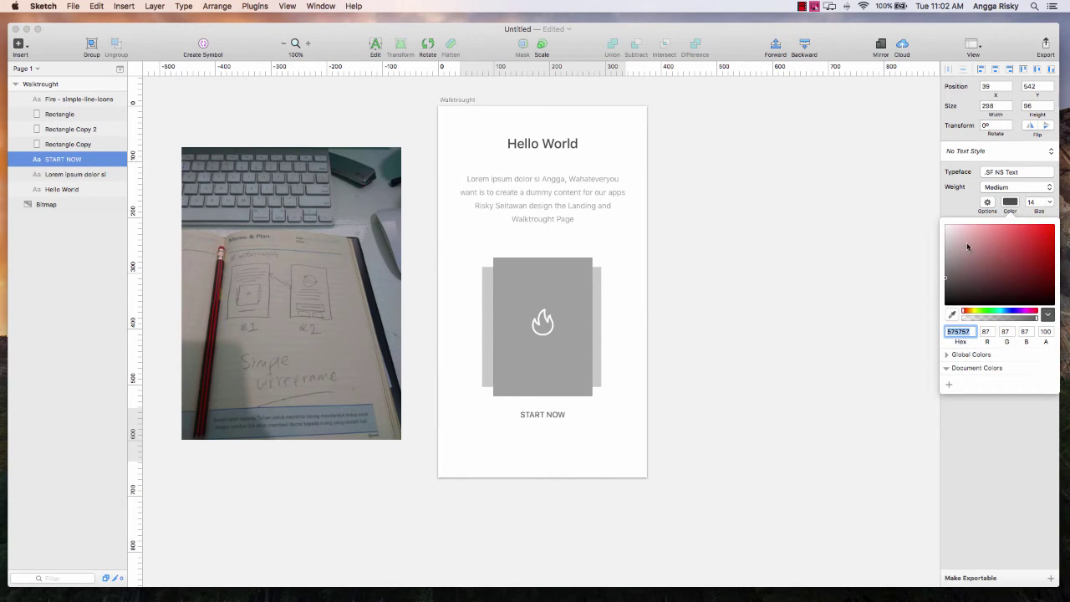
Set the START NOW text size to 18.
click(1049, 202)
click(1049, 202)
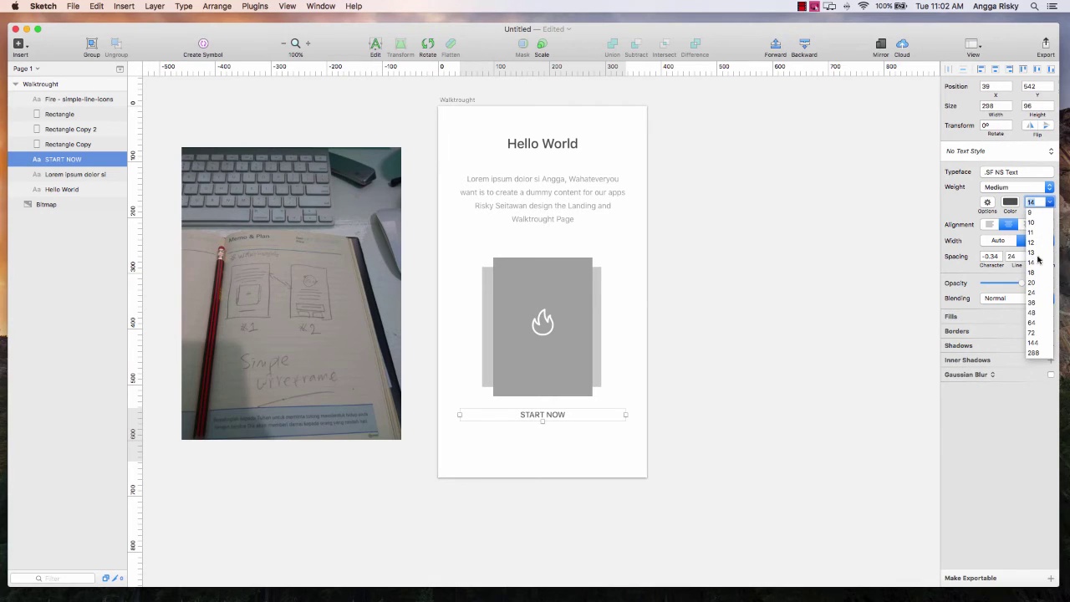
click(1031, 283)
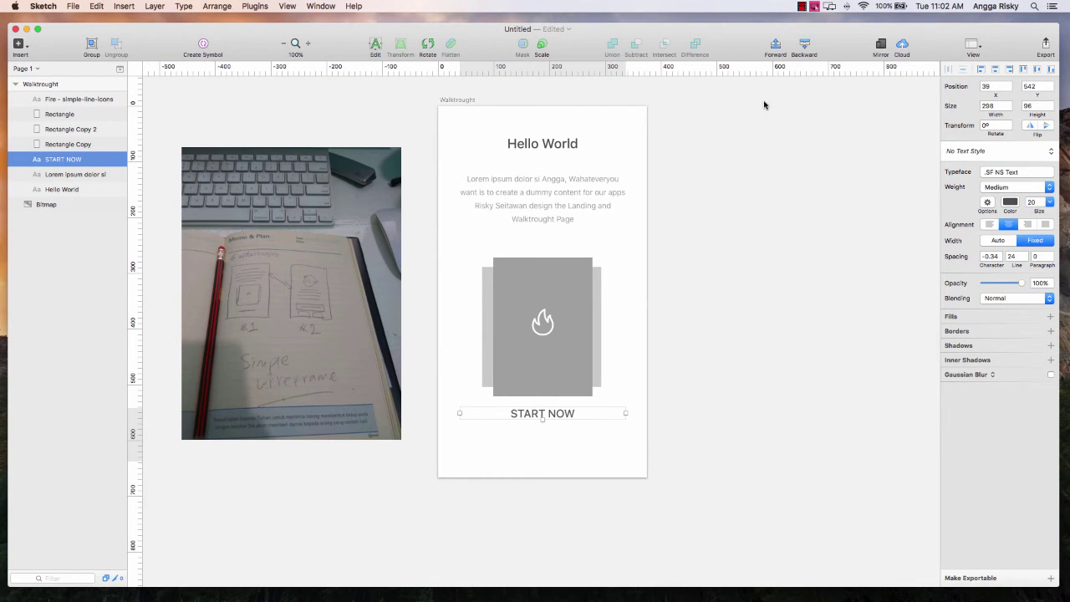
click(1049, 203)
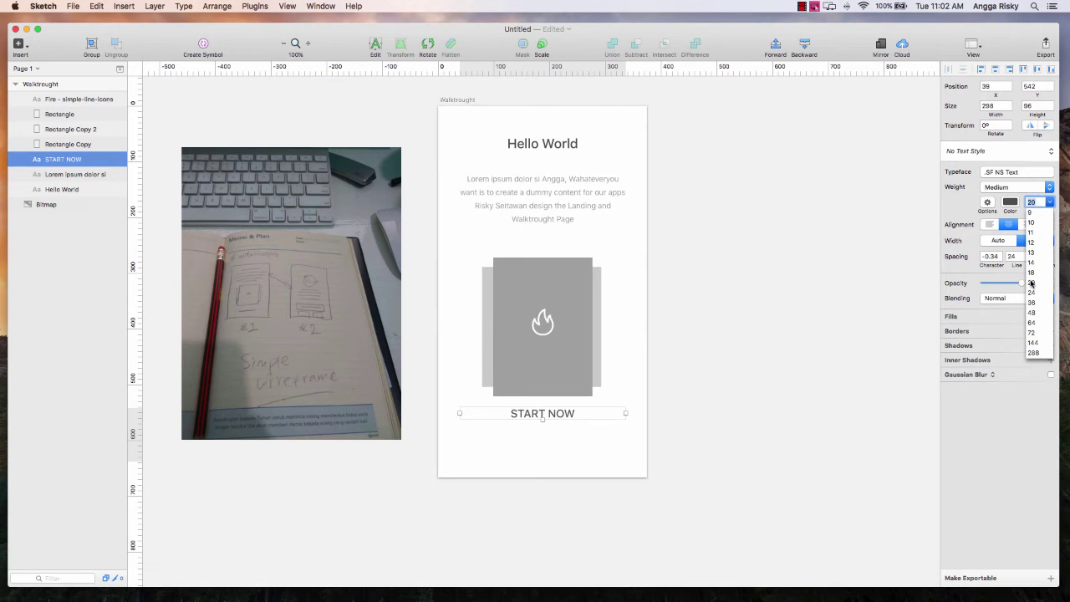
click(1033, 273)
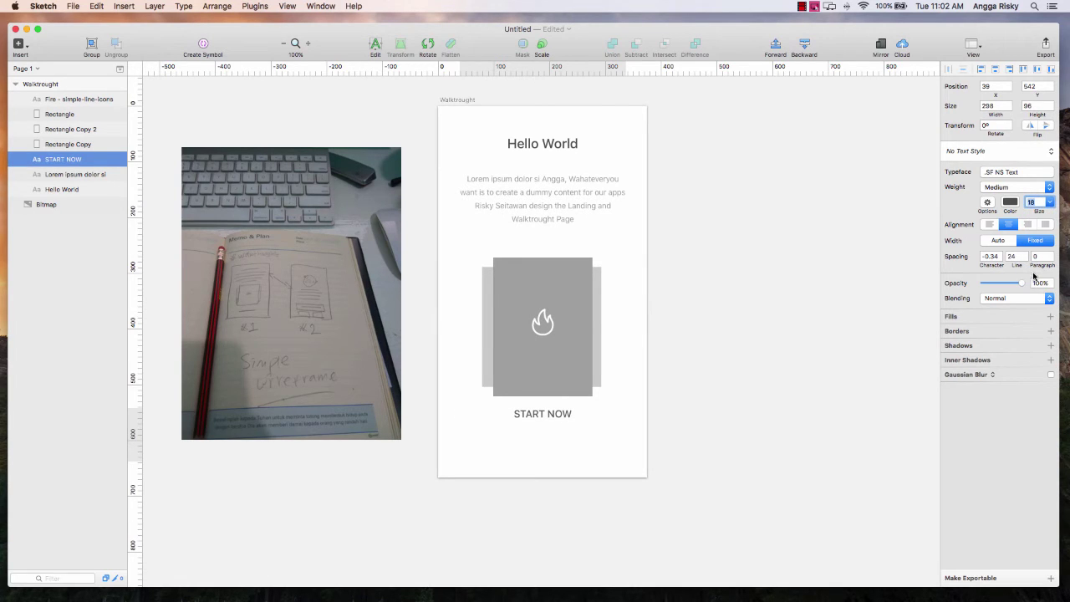
click(837, 280)
Move the START NOW text down to Y 577, leaving more space under the grey rectangles.
click(564, 413)
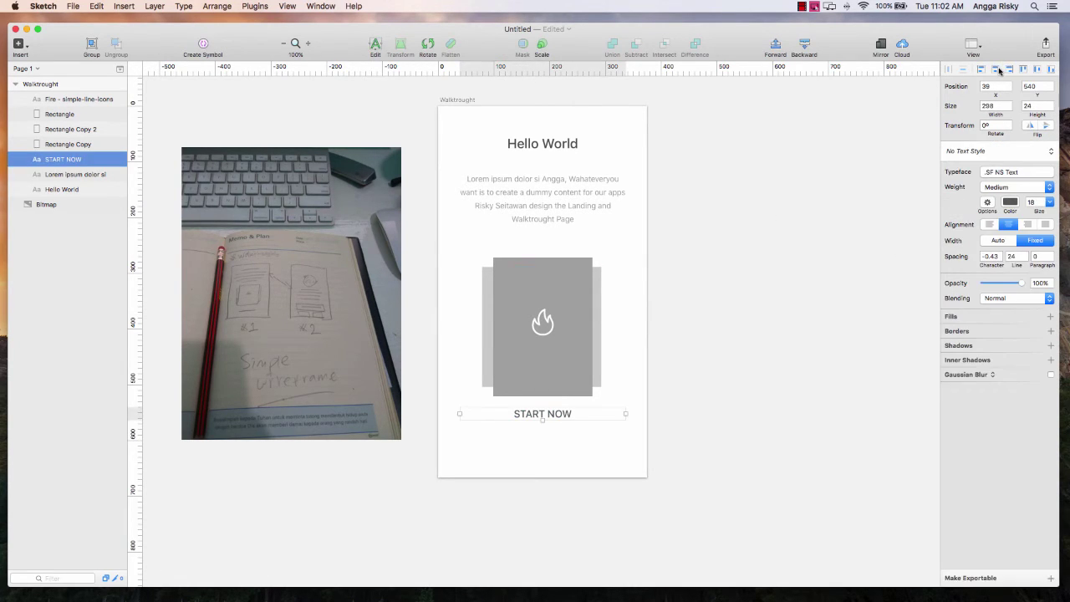
key(Down)
key(Down)
key(Down)
key(Down)
key(Down)
key(Down)
key(Down)
key(Down)
key(Down)
key(Down)
key(Down)
key(Down)
key(Down)
key(Down)
key(Down)
key(Down)
key(Down)
key(Down)
key(Down)
key(Down)
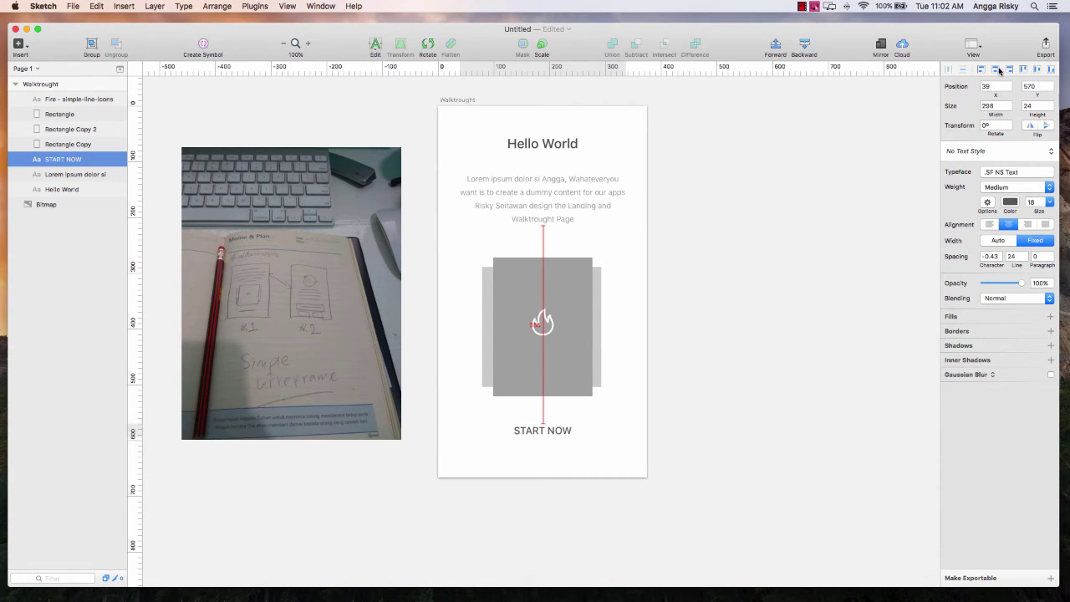
key(Down)
key(Up)
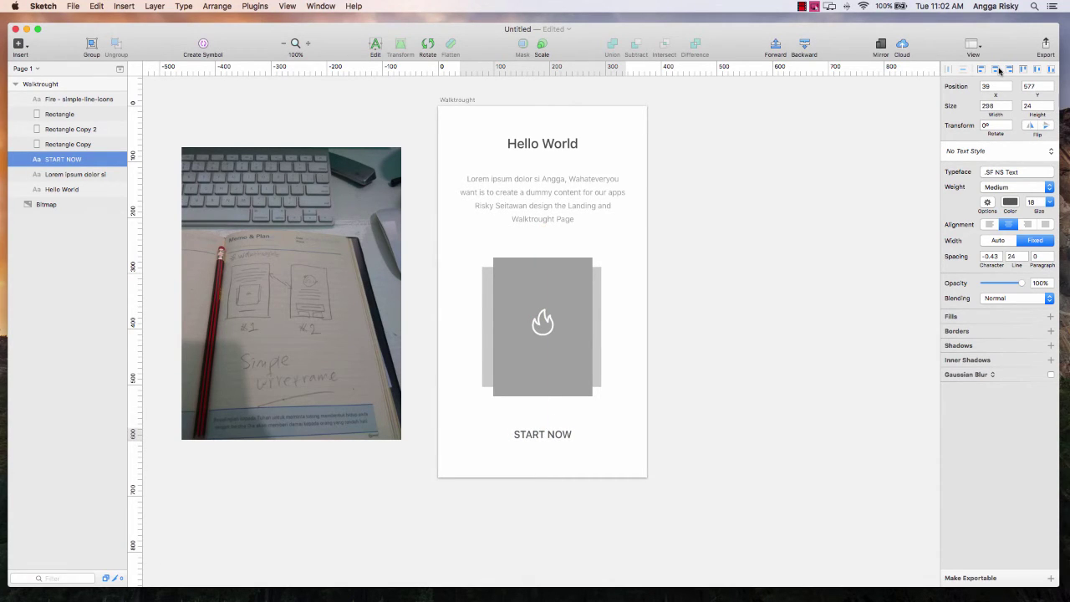
Underline the START NOW text and deselect it.
click(181, 7)
click(211, 42)
click(728, 231)
scroll(728, 231, left, 5)
scroll(730, 232, right, 5)
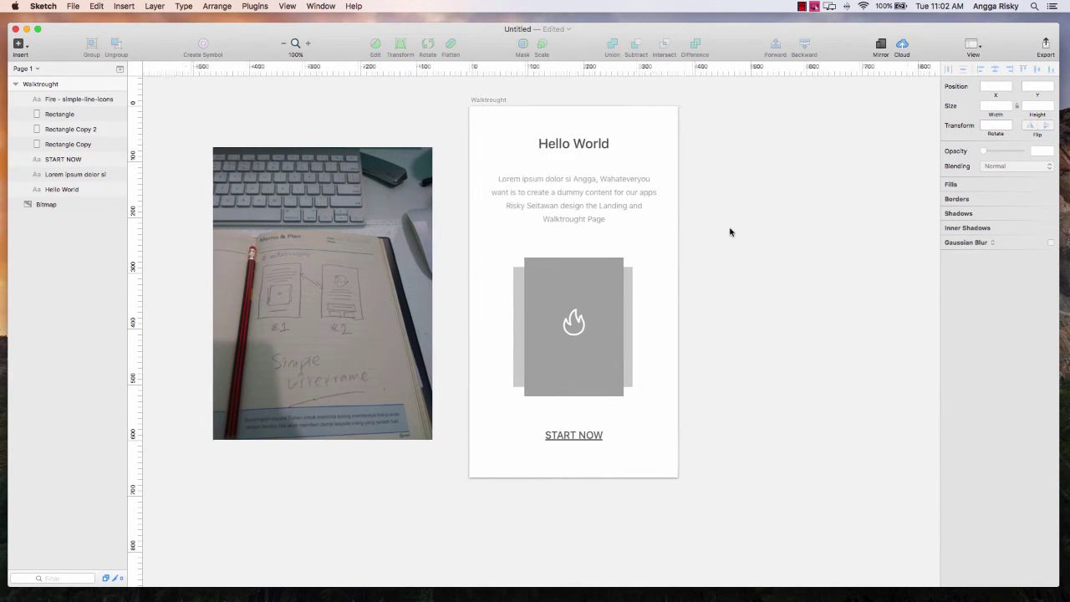
scroll(496, 134, right, 1)
scroll(495, 134, up, 1)
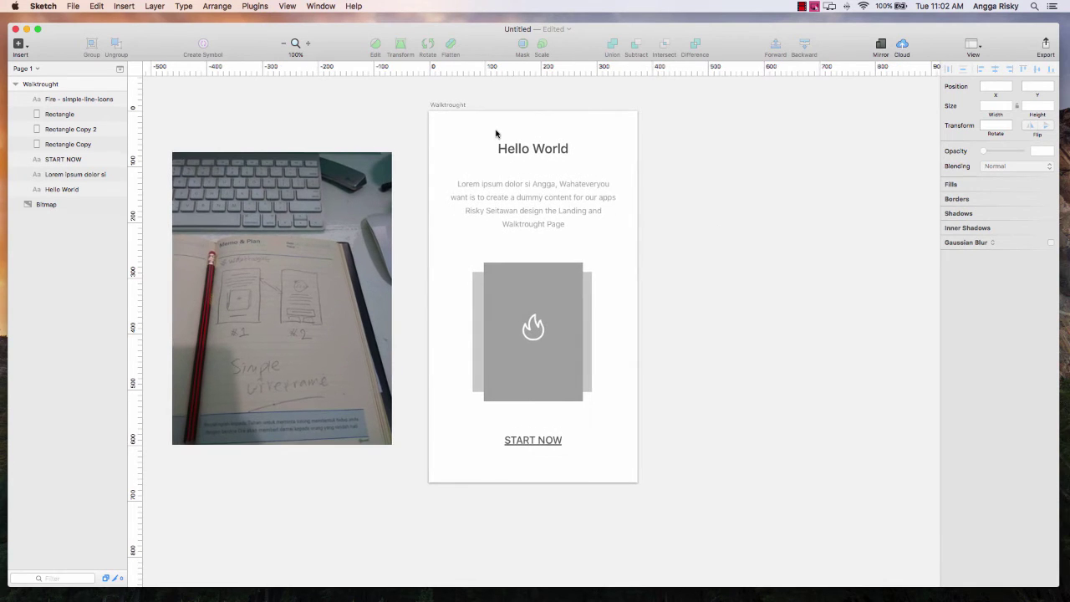
scroll(498, 134, right, 3)
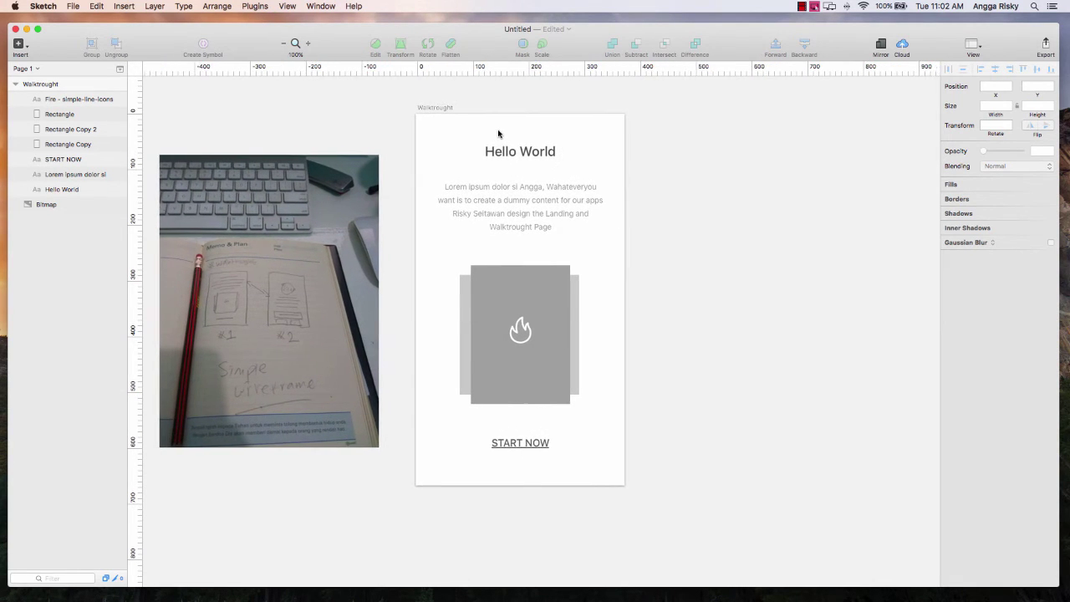
Duplicate the Walktrought artboard.
click(417, 113)
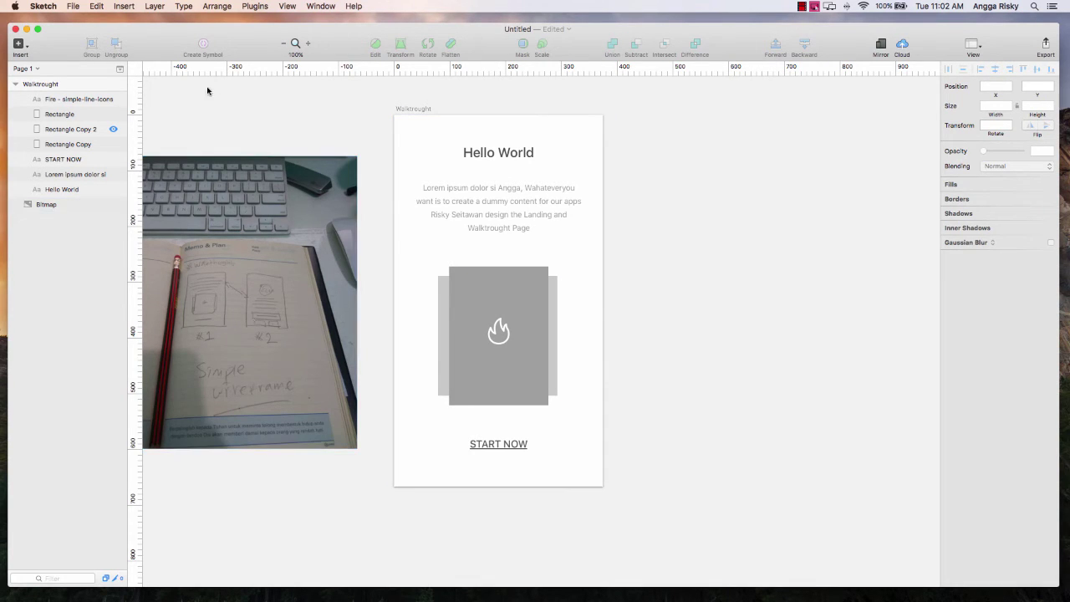
right_click(44, 86)
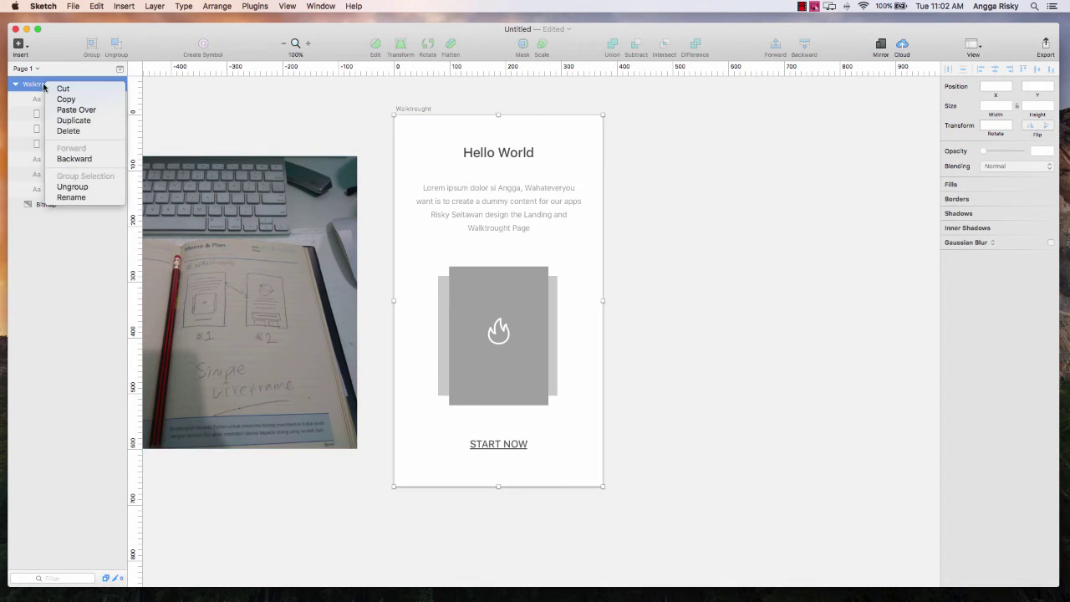
click(73, 120)
scroll(467, 149, right, 5)
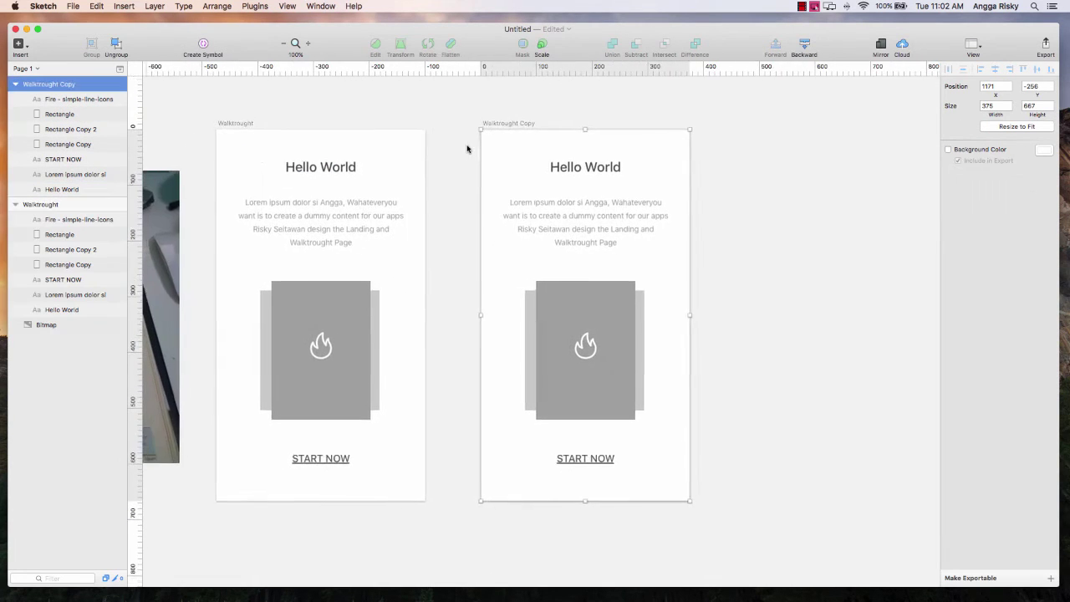
Rename the duplicated artboard as Account Login.
double_click(45, 85)
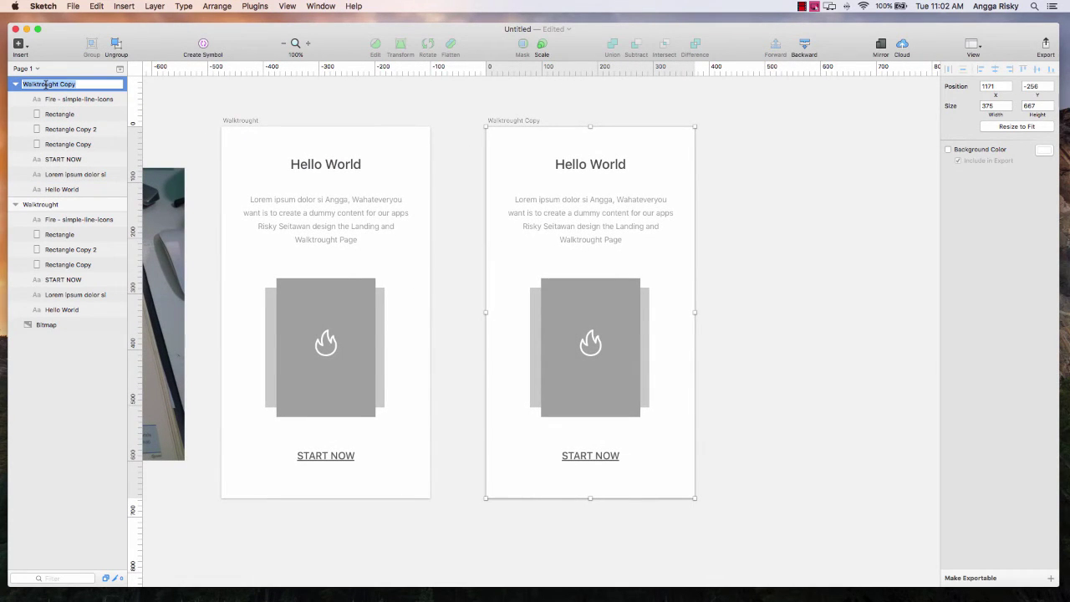
text(Account Login)
key(Return)
Delete the fire icon and the three stacked grey rectangles from the Account Login artboard.
scroll(284, 199, left, 5)
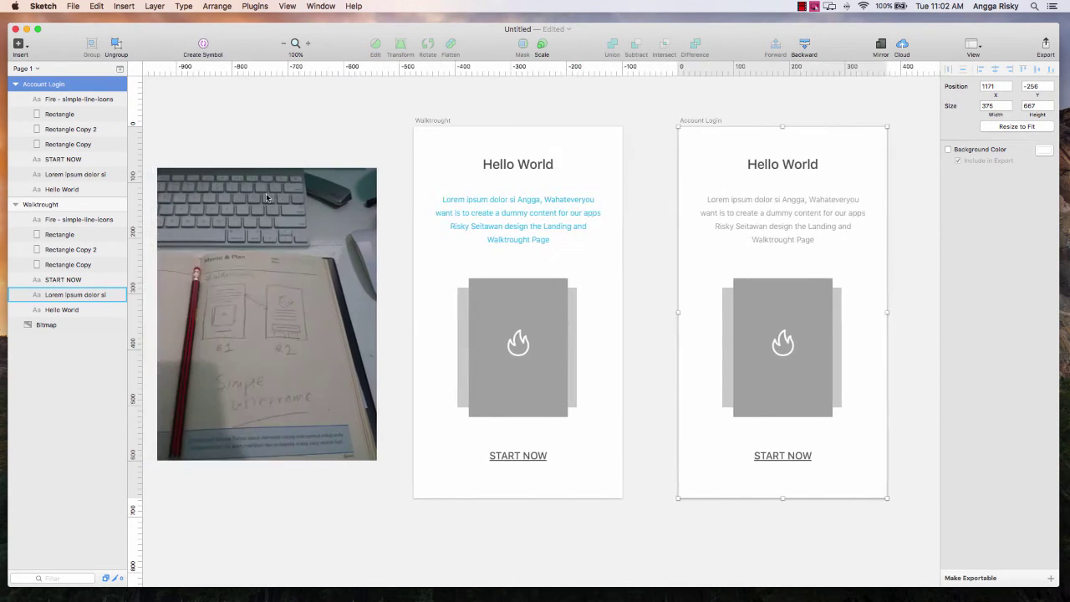
scroll(266, 197, right, 3)
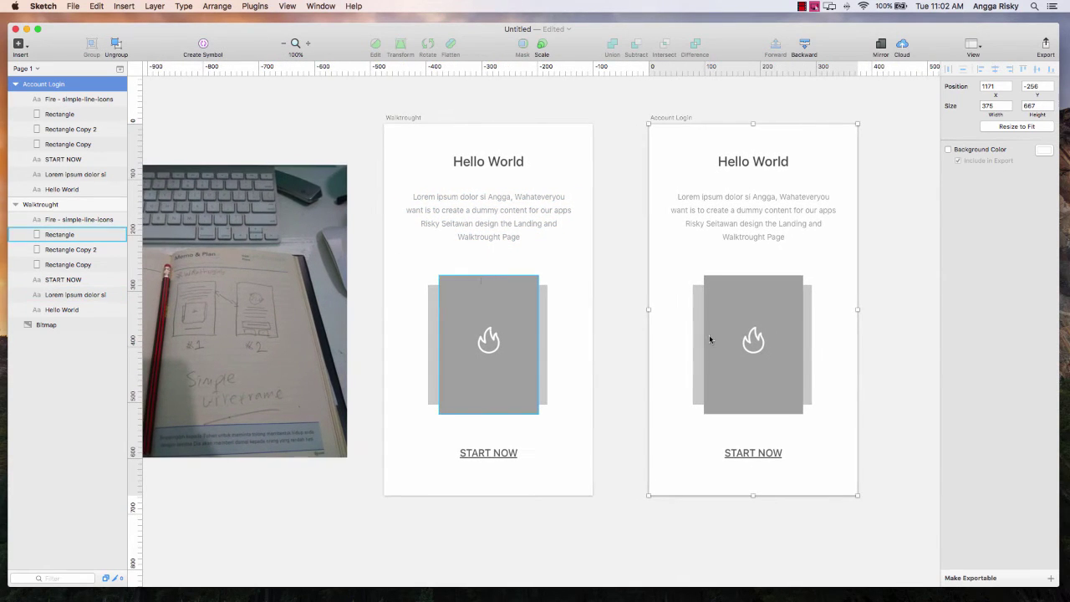
click(761, 337)
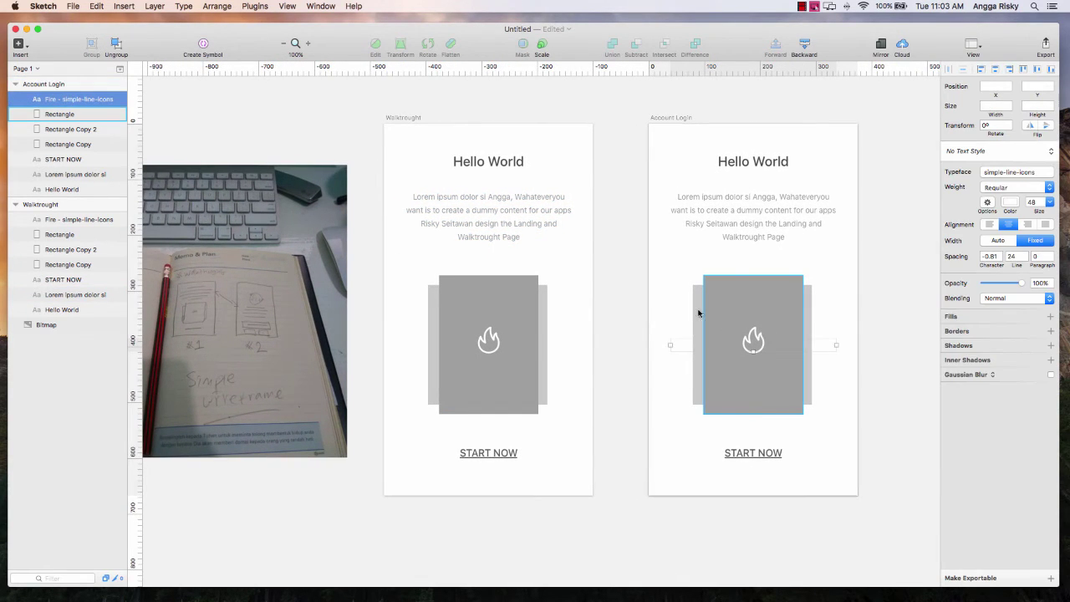
shift+click(57, 145)
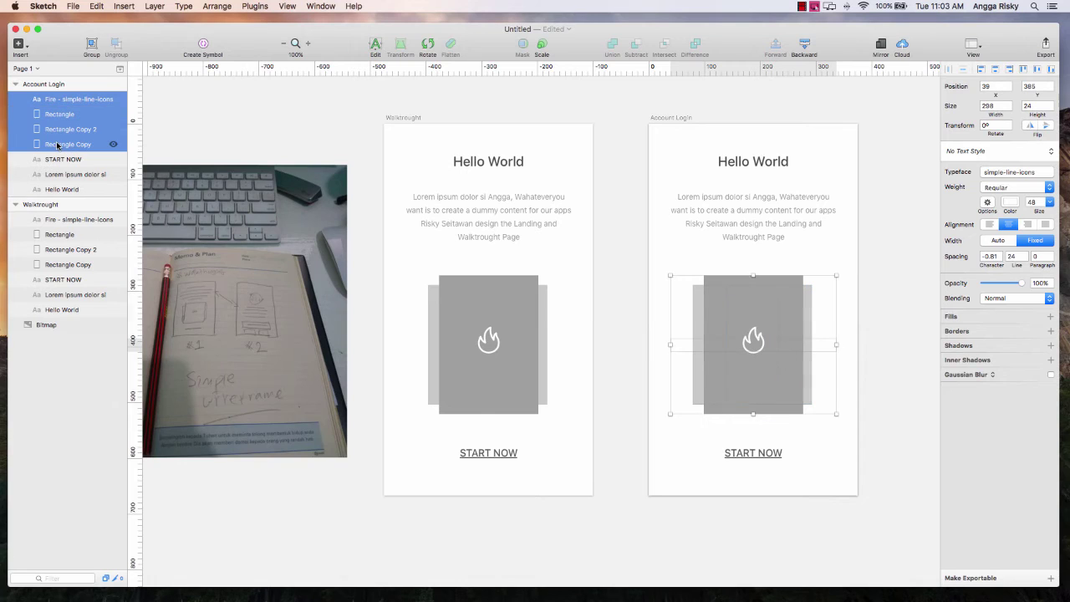
key(Delete)
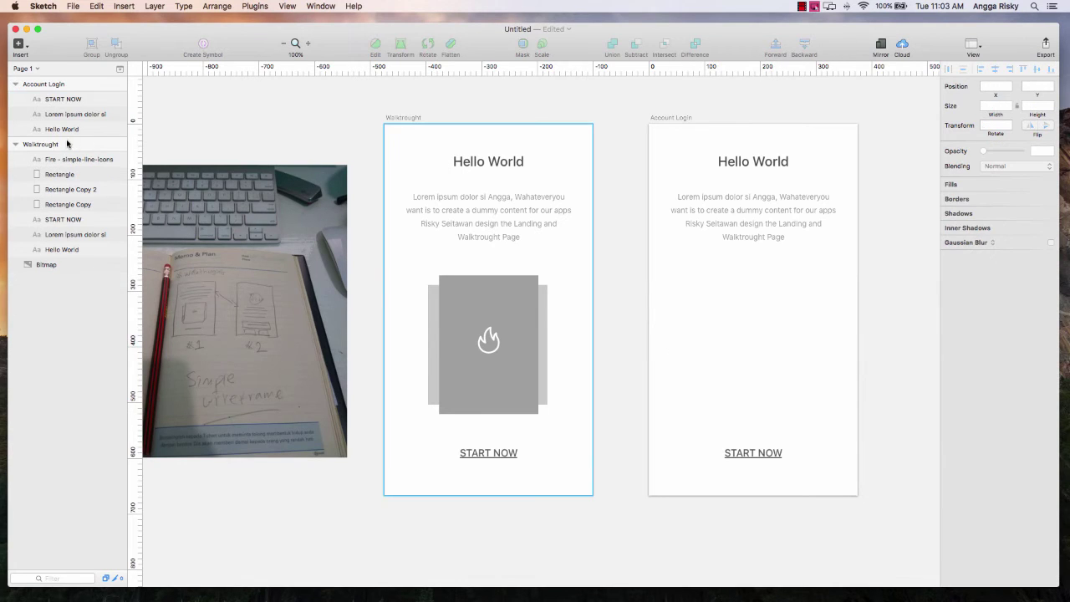
Move the Hello World heading and its paragraph together down to around the middle of the Account Login artboard.
click(59, 114)
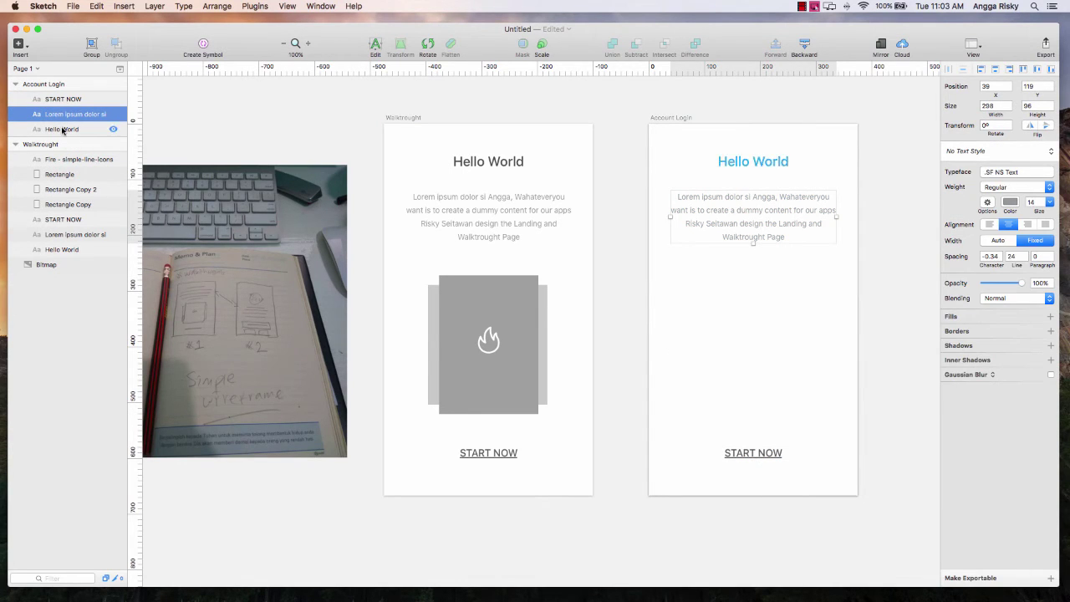
shift+click(62, 130)
key(shift+Down)
key(shift+Down)
key(shift+Down)
key(shift+Down)
key(shift+Down)
key(shift+Down)
key(shift+Down)
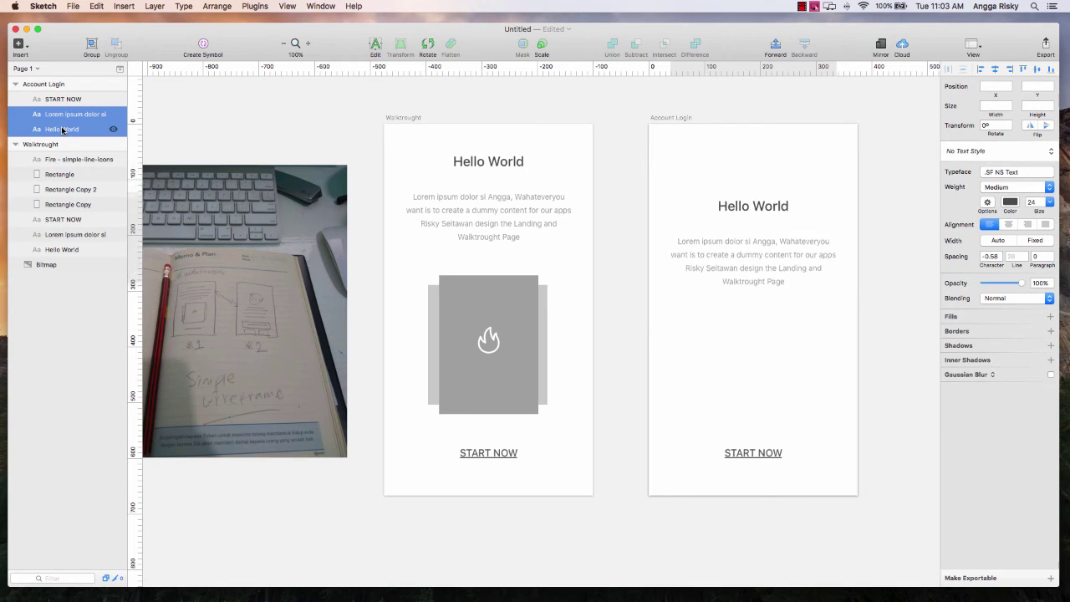
key(shift+Down)
key(shift+Down)
key(shift+Down)
key(shift+Down)
key(shift+Down)
key(shift+Down)
key(shift+Down)
key(shift+Down)
key(shift+Down)
key(shift+Down)
key(shift+Down)
key(shift+Down)
key(shift+Down)
key(shift+Down)
key(shift+Down)
key(shift+Down)
key(shift+Up)
key(shift+Up)
key(shift+Up)
key(shift+Down)
key(shift+Down)
key(Up)
Delete the START NOW text from the Account Login artboard.
scroll(635, 209, right, 1)
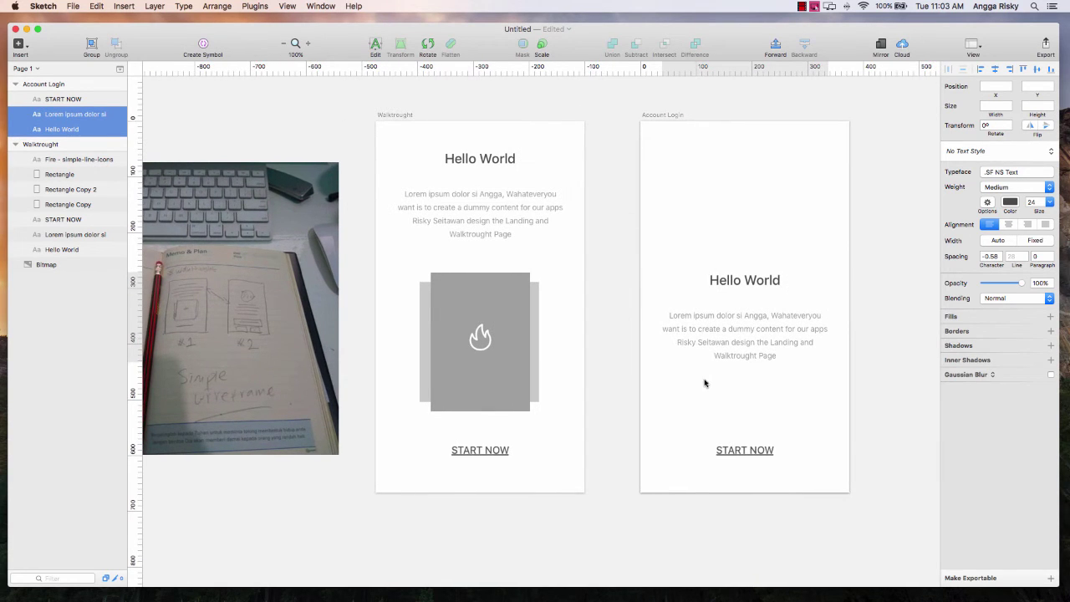
click(756, 449)
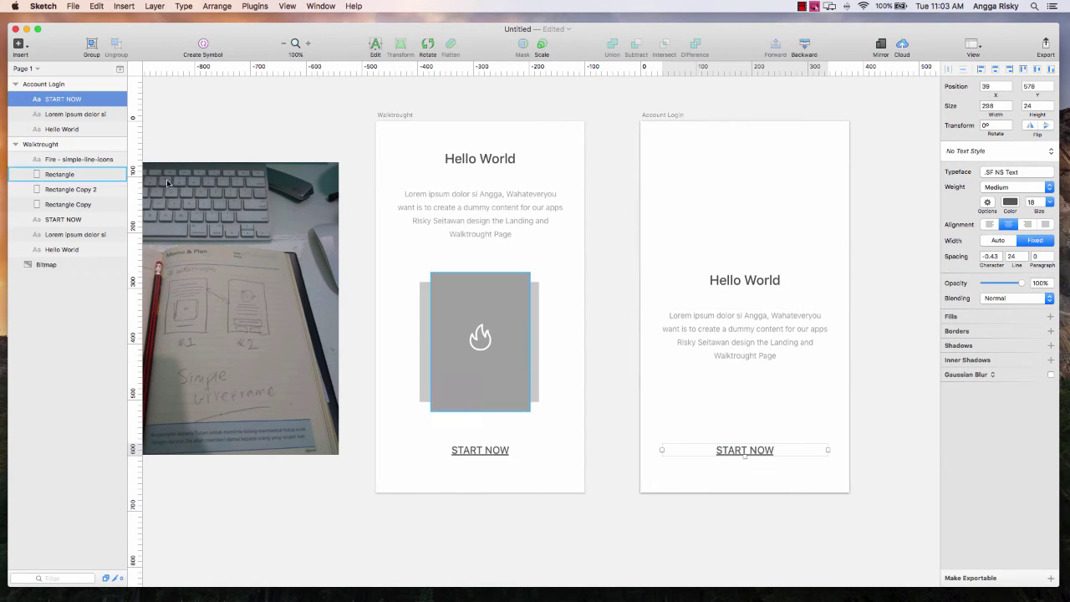
key(BackSpace)
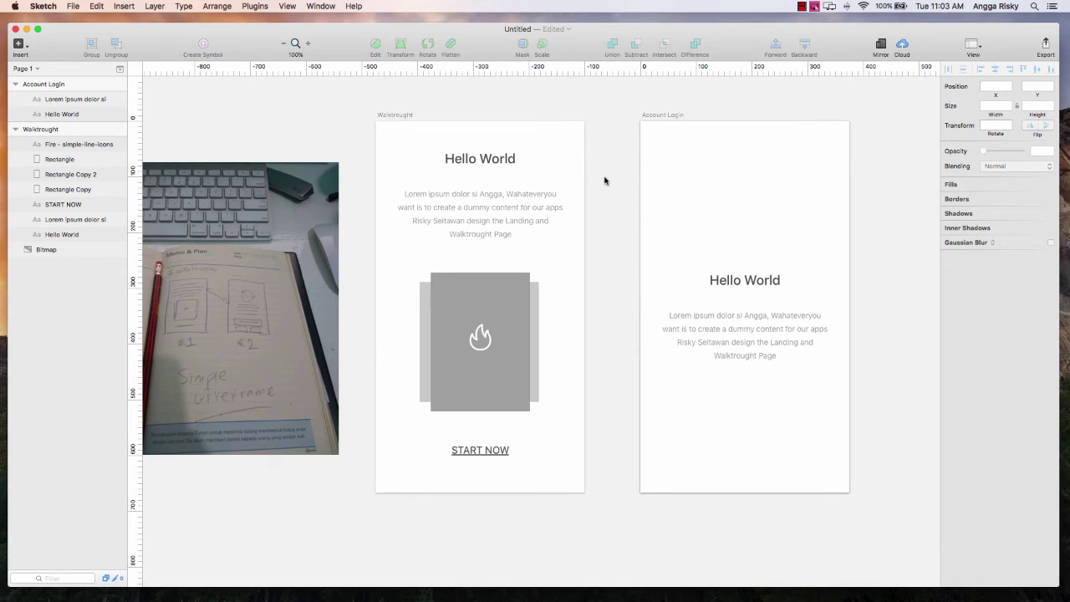
Draw a circle about 102 px wide above the Account Login heading and centre it horizontally on the artboard.
scroll(604, 176, up, 1)
scroll(717, 211, up, 1)
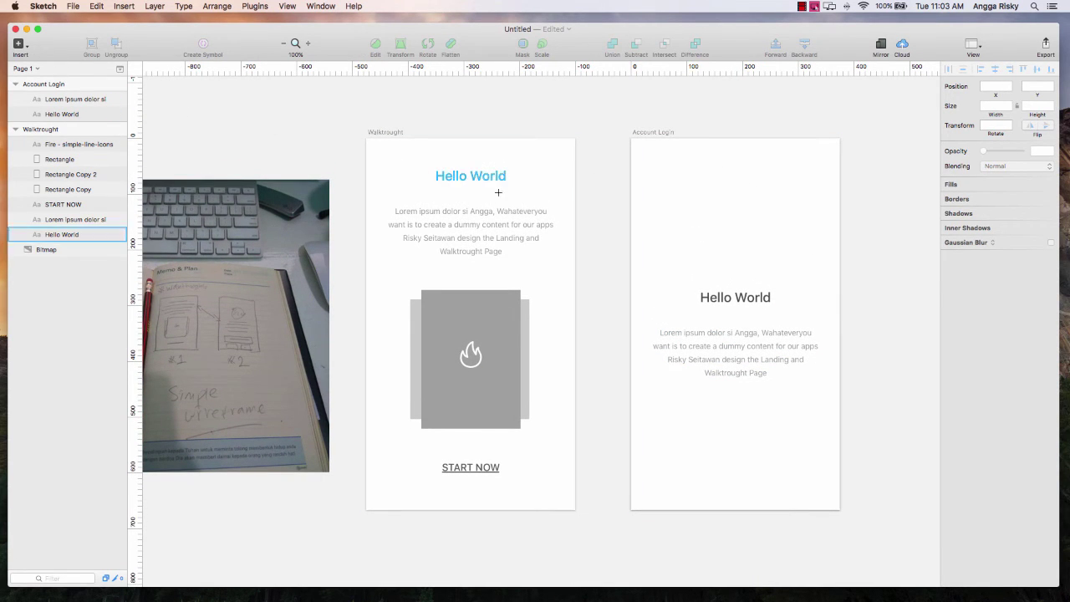
drag(705, 196, 788, 253)
click(994, 70)
Remove the circle's border and fill it with the grey 9F9F9F sampled from the front rectangle on the Walktrought artboard.
click(948, 267)
click(964, 223)
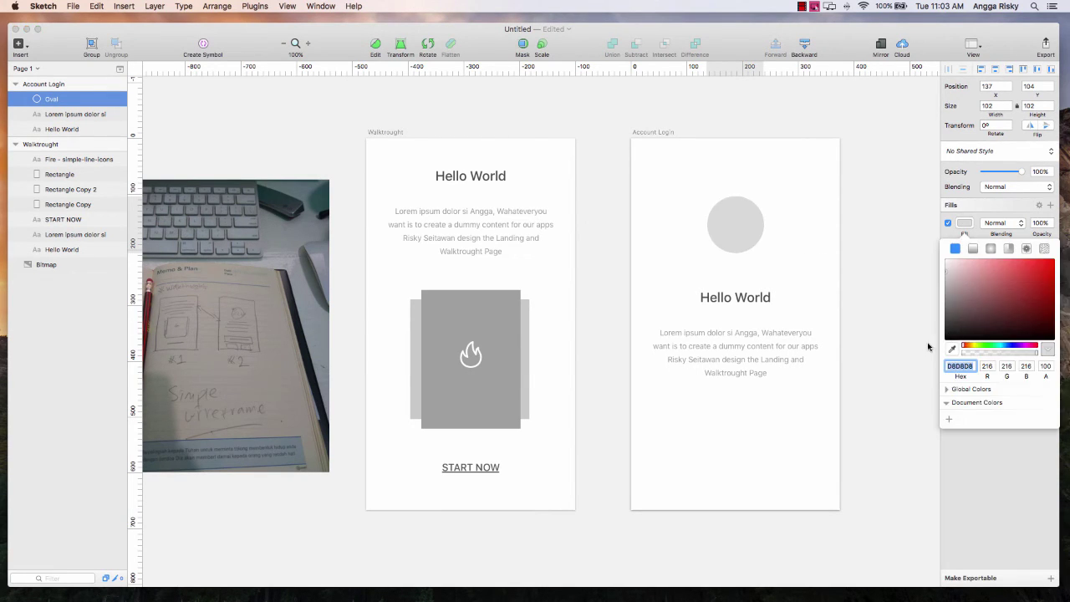
click(952, 352)
click(456, 355)
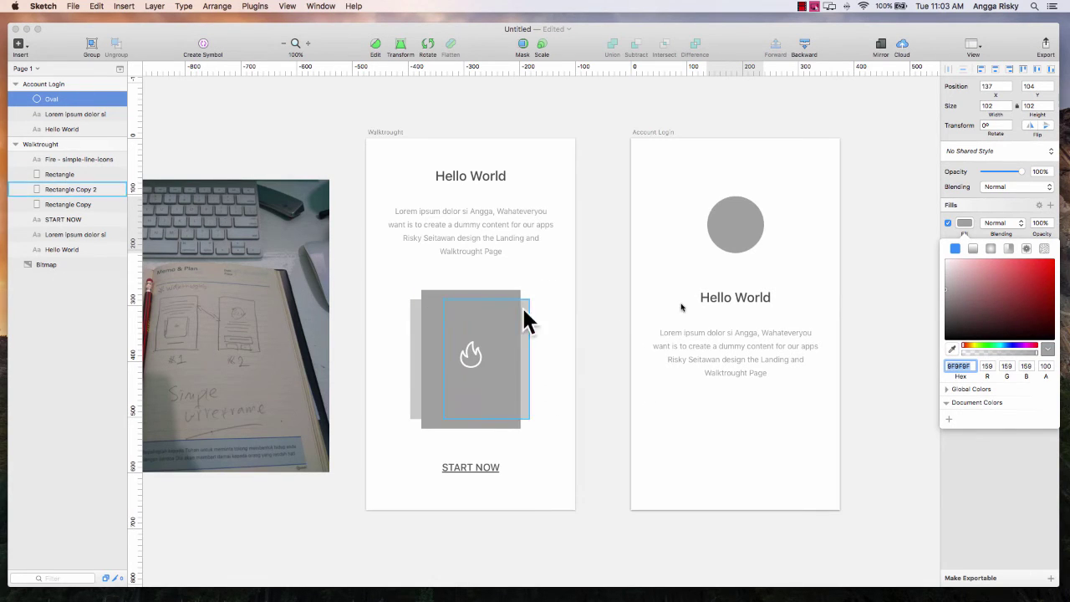
click(498, 354)
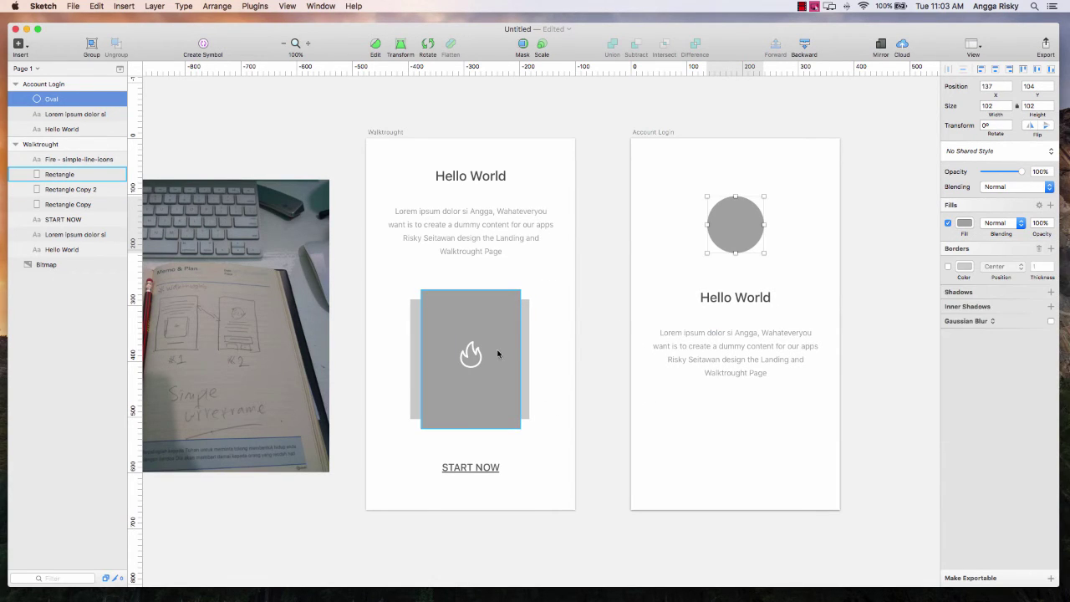
double_click(471, 355)
right_click(476, 351)
click(500, 354)
right_click(475, 354)
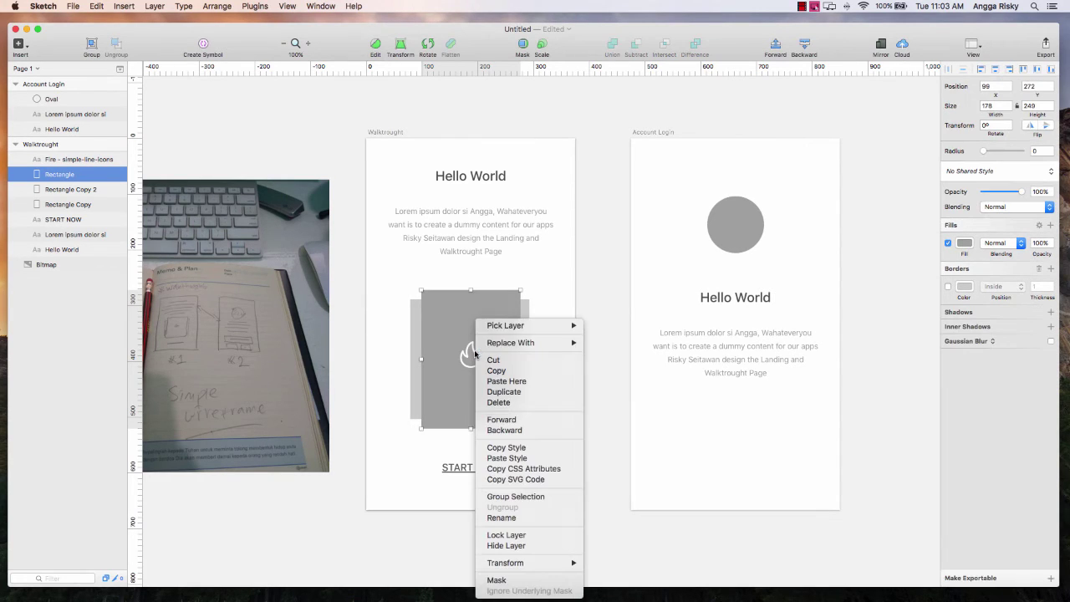
Copy the fire icon from the Walktrought artboard and paste it into the Account Login artboard.
mouse_move(509, 328)
click(72, 160)
click(74, 159)
key(super+c)
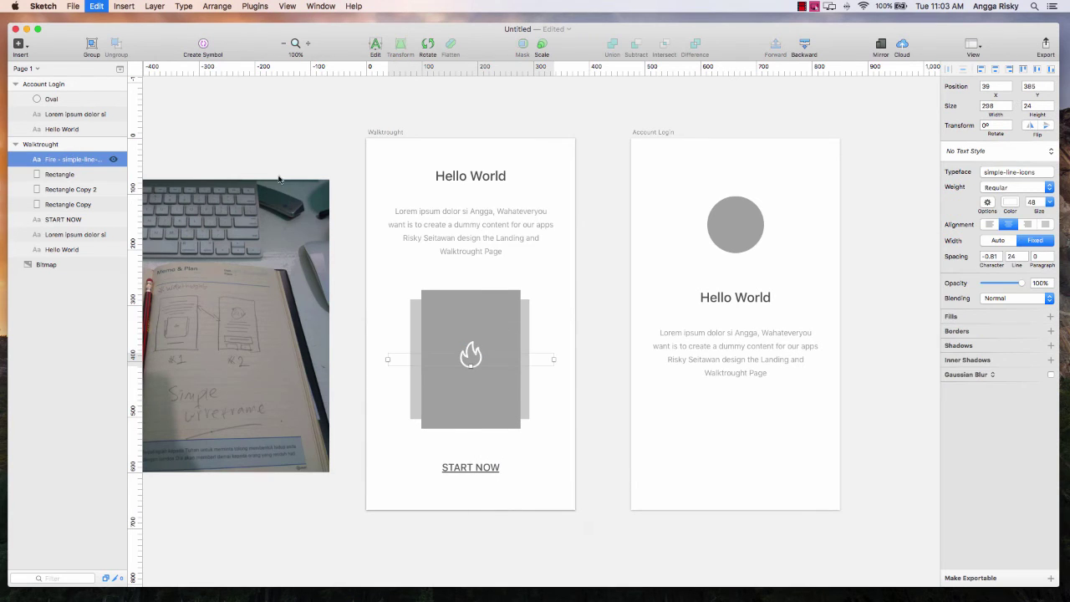
click(716, 227)
key(super+v)
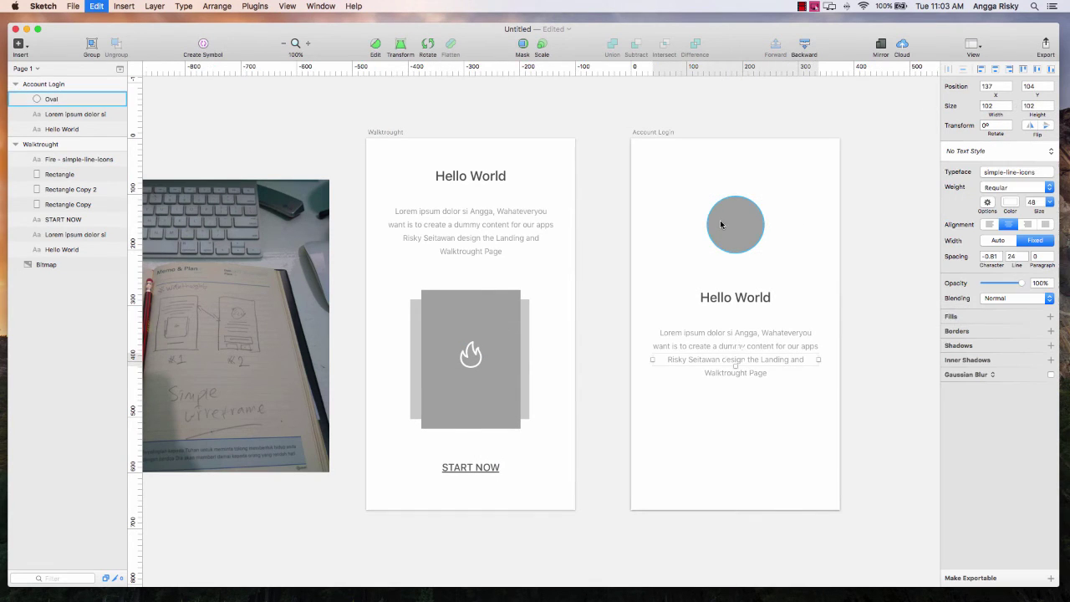
Move the pasted fire icon up to Y 155, over the grey circle.
key(shift+Up)
key(shift+Up)
key(shift+Up)
key(shift+Up)
key(shift+Up)
key(shift+Up)
key(shift+Up)
key(shift+Up)
key(shift+Up)
key(shift+Up)
key(shift+Up)
key(shift+Up)
key(shift+Up)
key(shift+Up)
key(shift+Up)
key(shift+Up)
key(shift+Up)
key(shift+Up)
key(shift+Up)
key(shift+Up)
key(shift+Up)
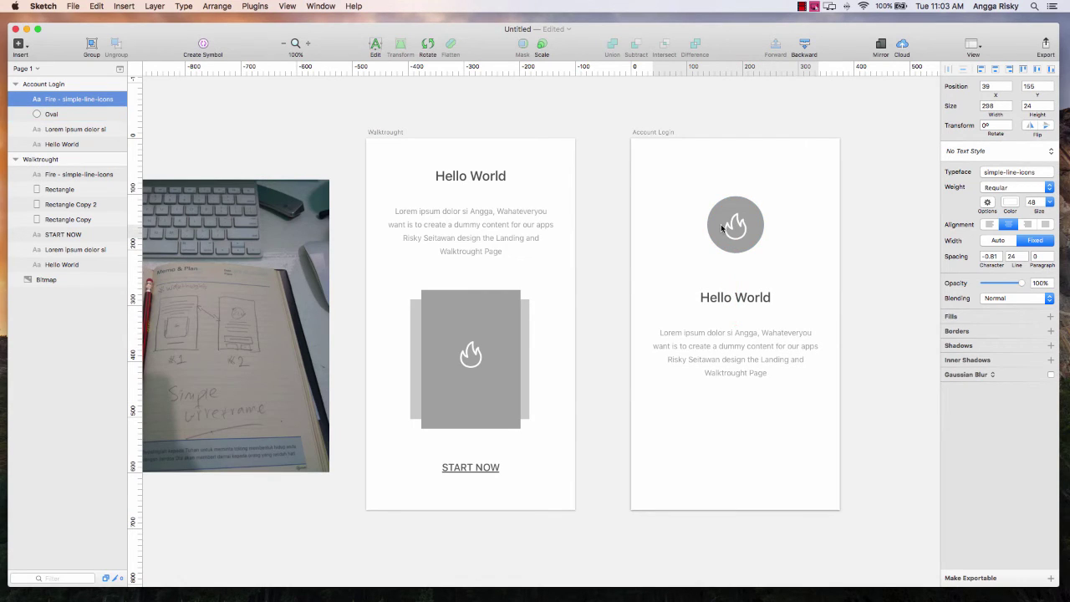
Set the size of the fire icon on the circle to 36.
click(1049, 202)
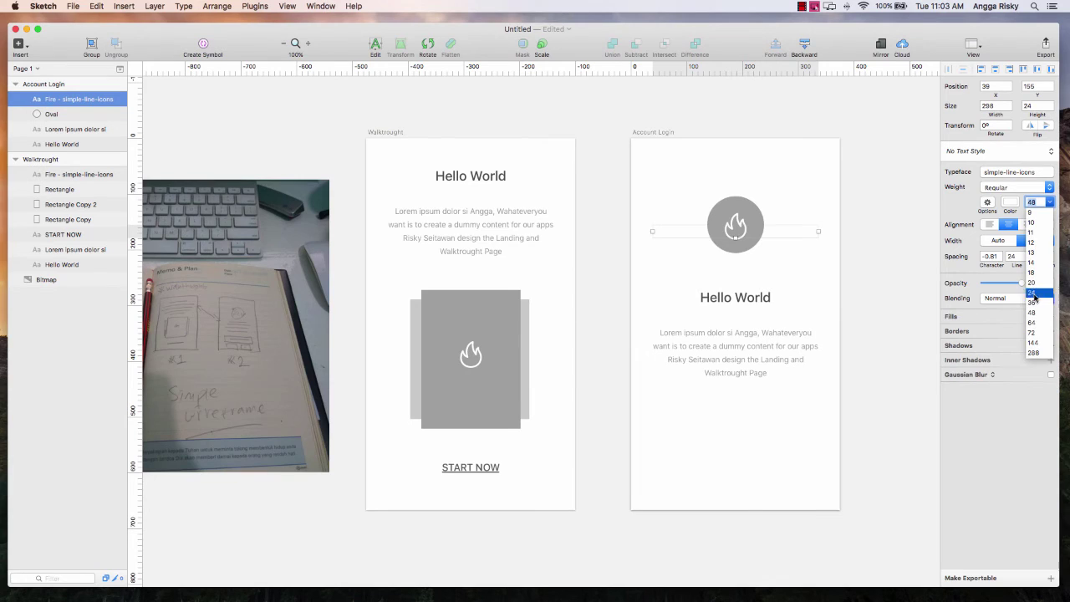
click(1033, 294)
click(1050, 202)
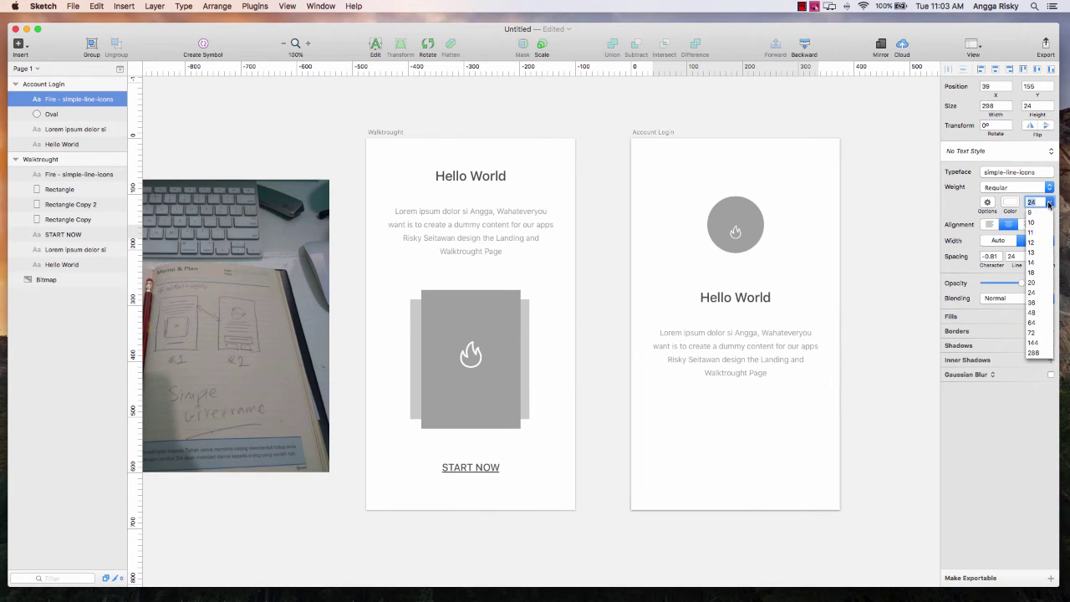
click(1033, 302)
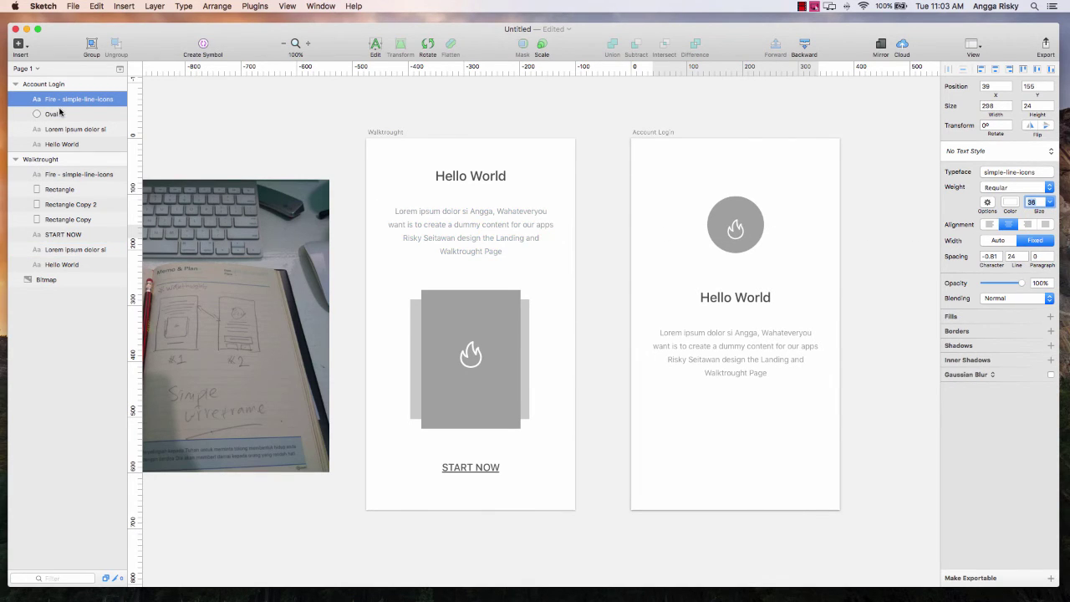
Align the fire icon and the grey circle to each other's vertical centres and deselect them.
shift+click(735, 224)
click(1037, 69)
click(925, 137)
Nudge the fire icon on the Account Login circle down to Y 147 and deselect it.
scroll(925, 138, right, 3)
scroll(925, 139, left, 3)
click(50, 279)
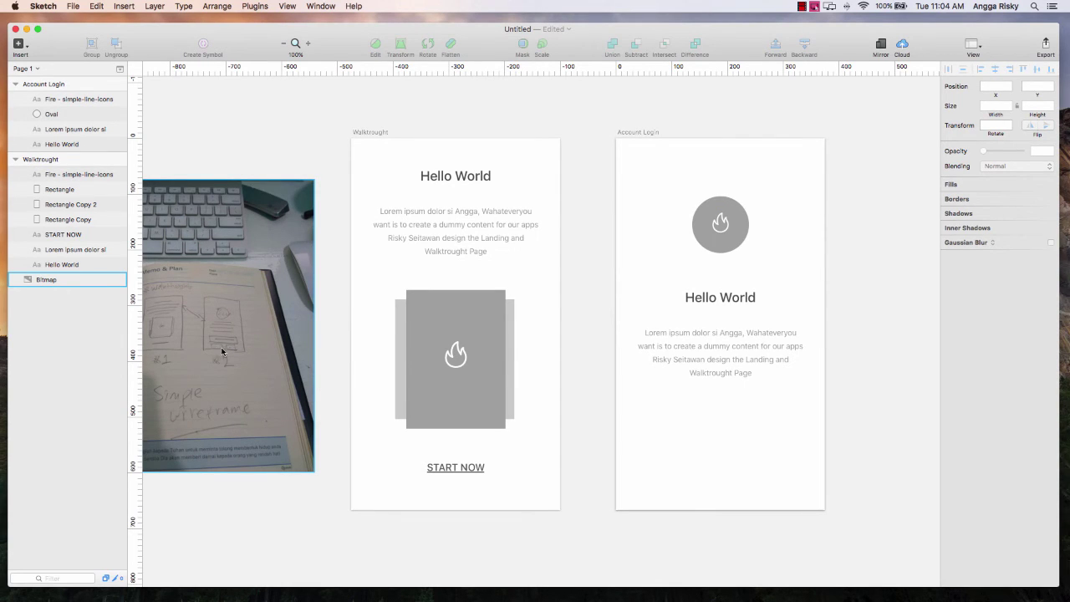
click(723, 223)
key(alt)
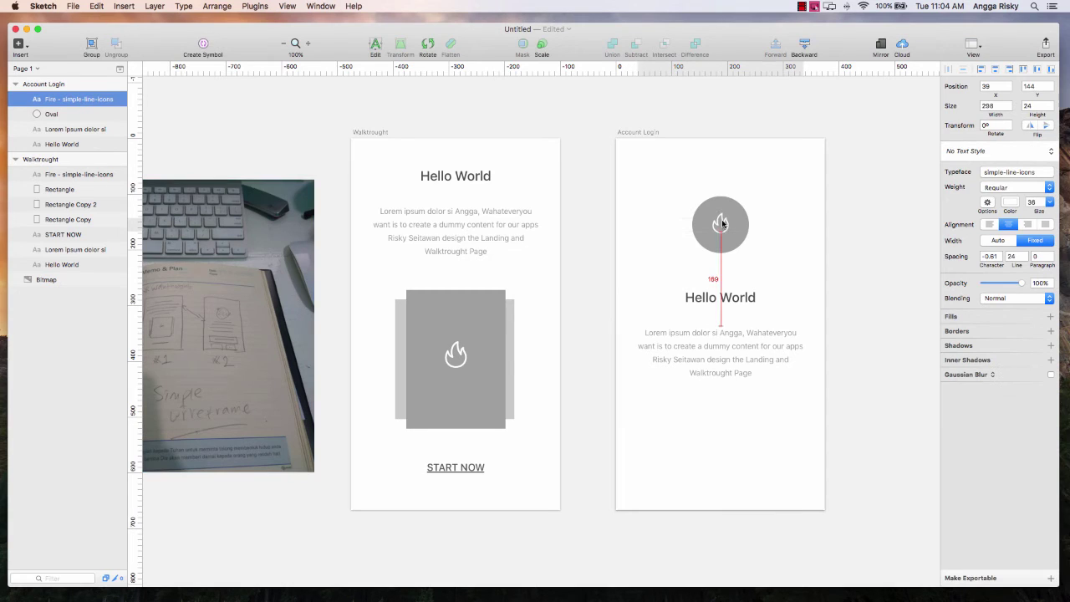
key(Down)
key(super+s)
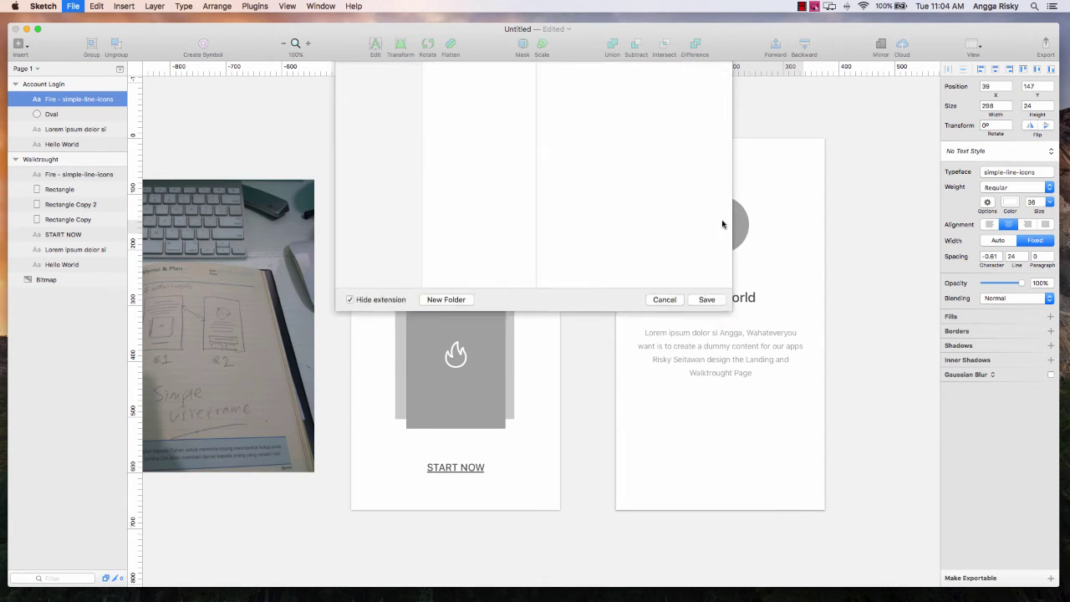
click(664, 398)
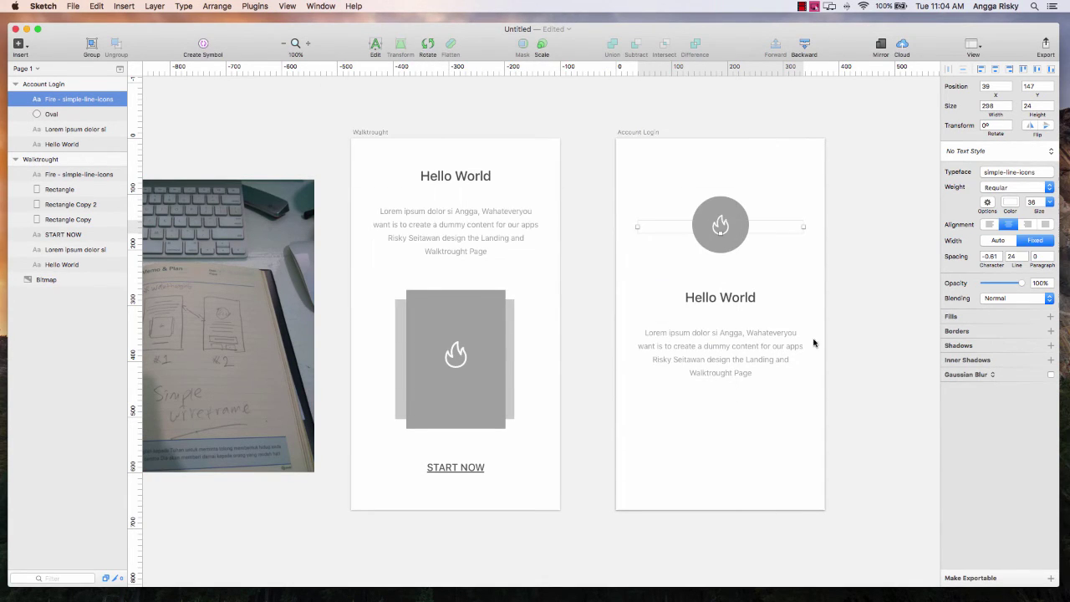
click(844, 319)
scroll(844, 319, right, 5)
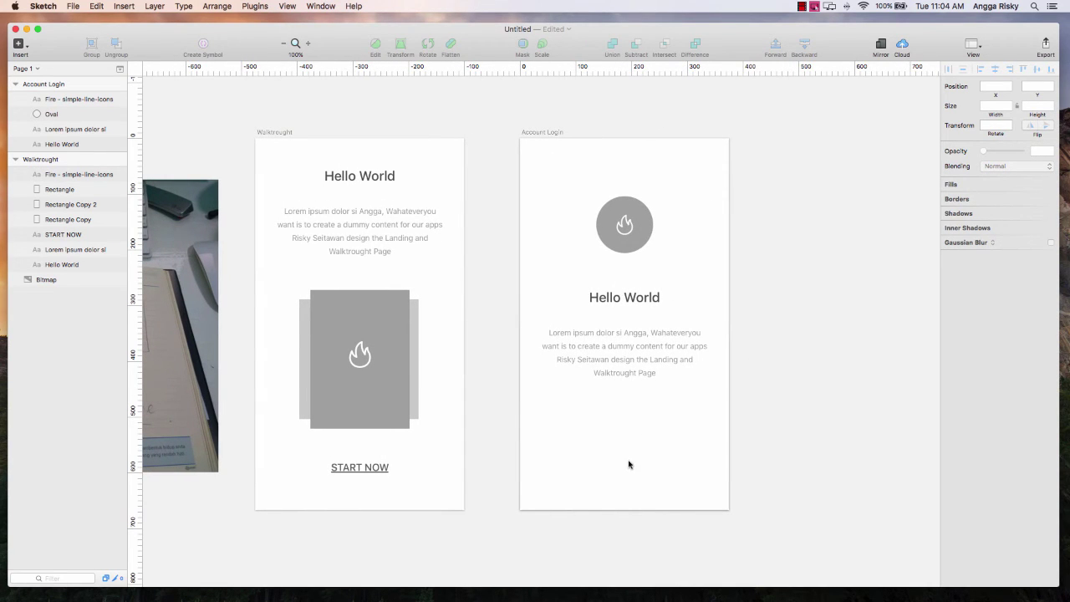
key(r)
drag(518, 451, 660, 468)
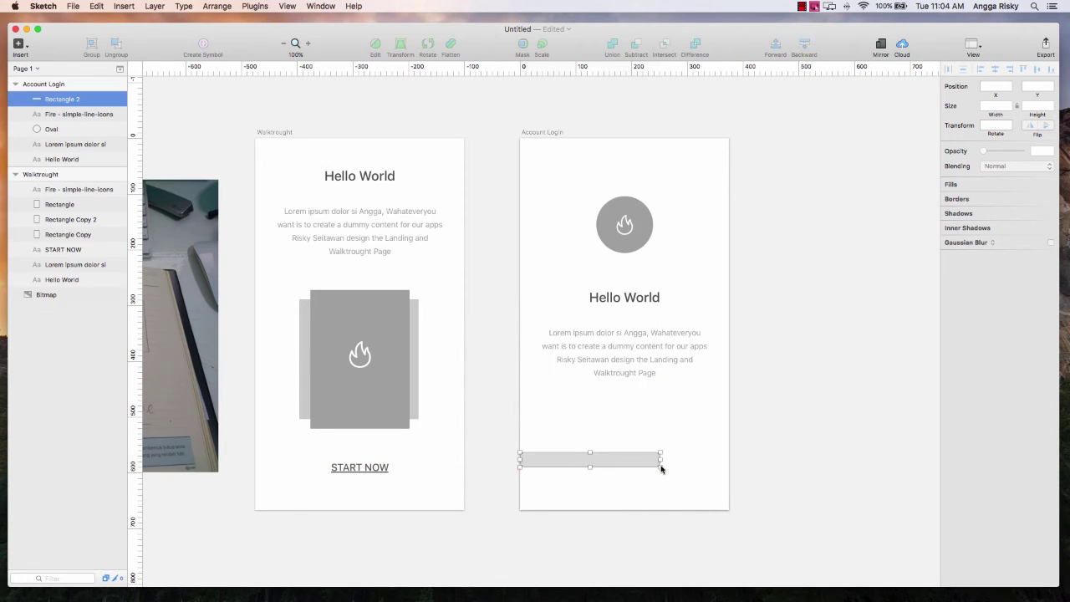
key(BackSpace)
Draw a full-width bar about 408 px wide below the Account Login paragraph and reduce its height to 48 px.
drag(510, 451, 737, 483)
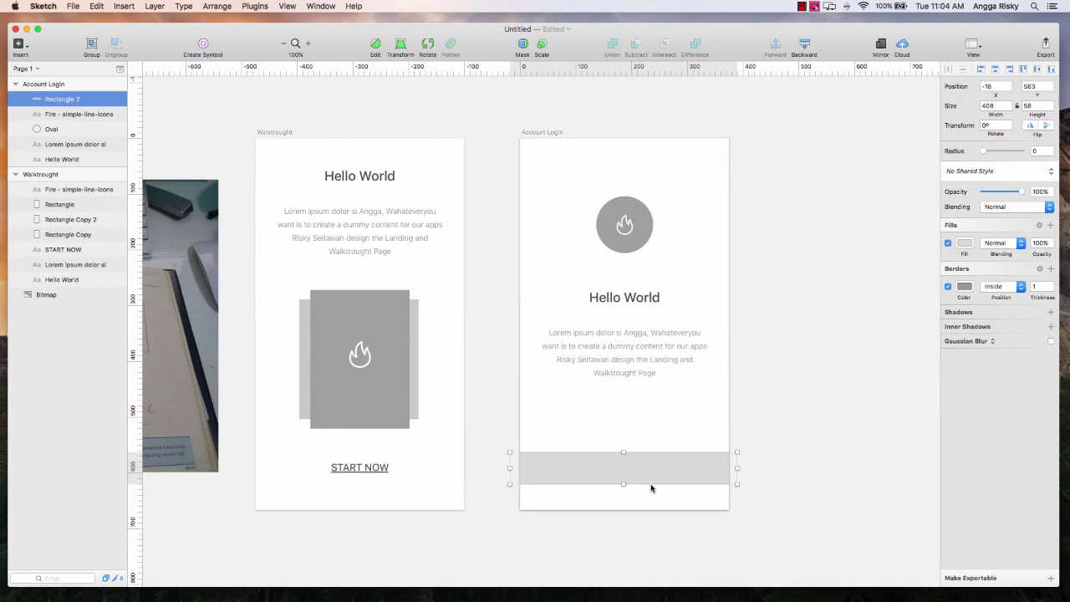
drag(622, 483, 622, 478)
click(739, 468)
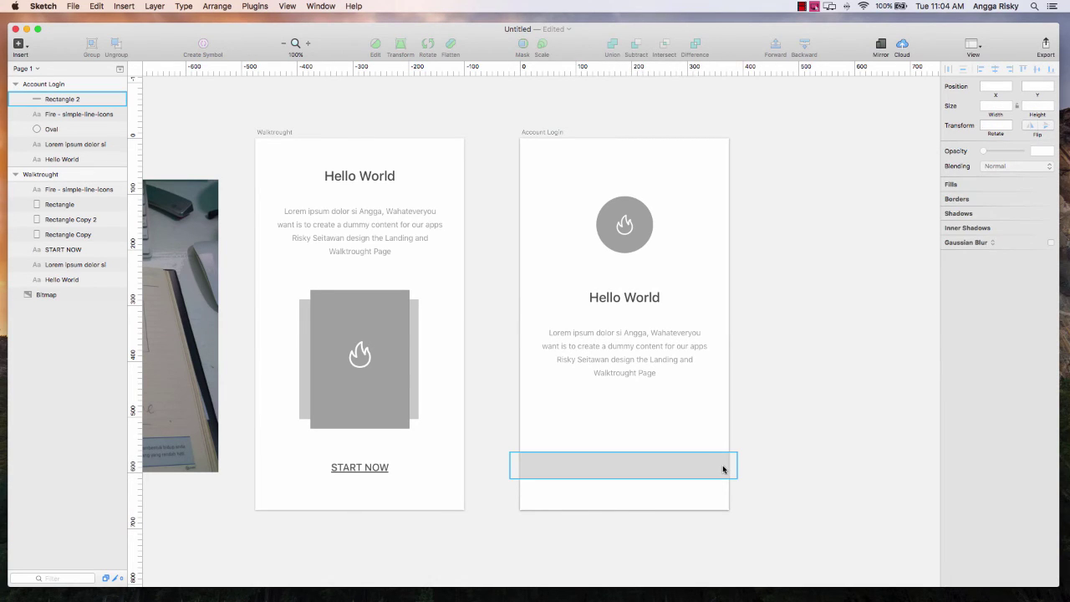
Remove the bar's border and fill it with the grey 9F9F9F sampled from the Walktrought artboard's front rectangle.
click(724, 467)
click(948, 287)
click(965, 242)
click(951, 371)
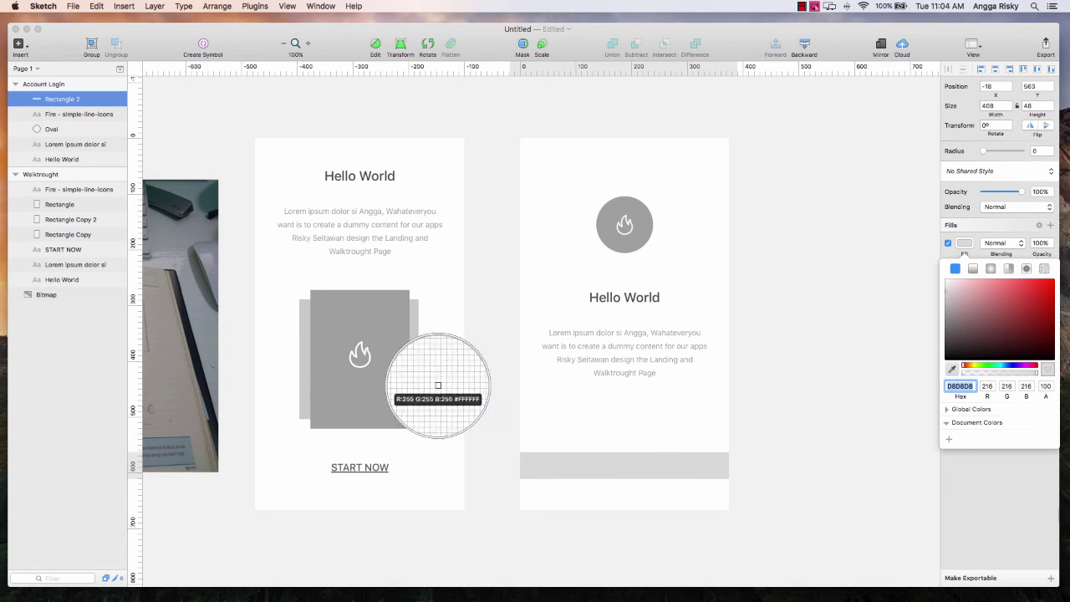
click(367, 384)
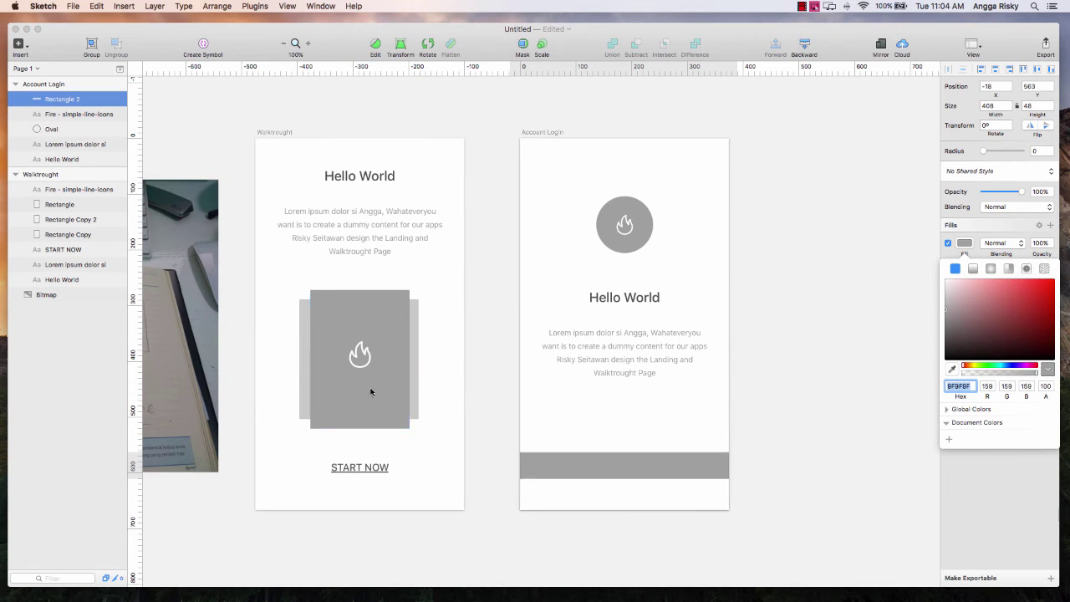
Move the grey bar on the Account Login artboard up to Y 543.
click(961, 243)
key(shift+Up)
key(shift+Up)
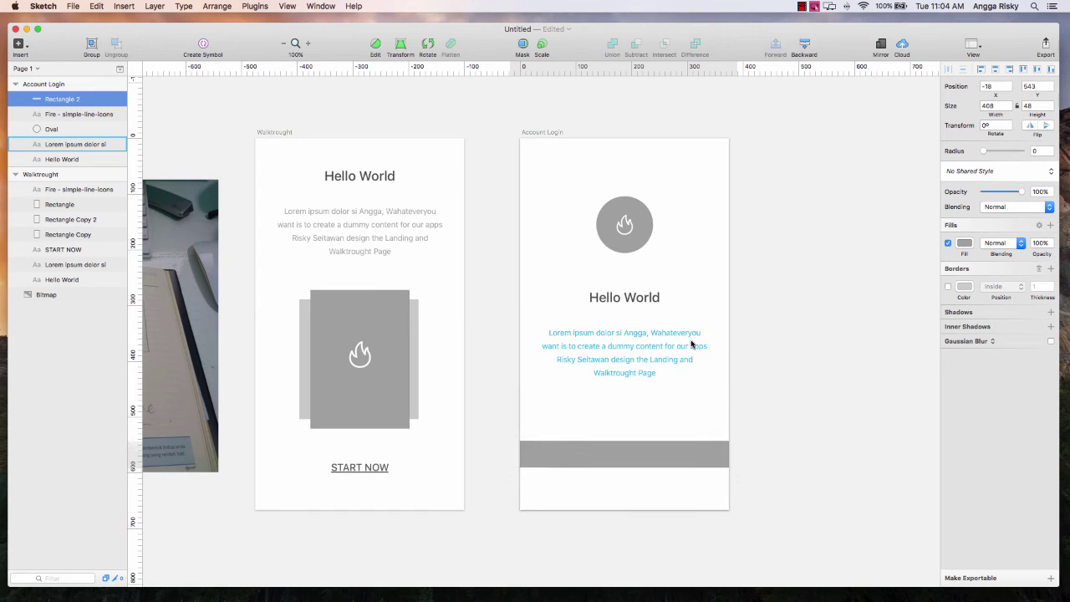
Duplicate the Account Login paragraph, bring the copy in front of all layers and place it over the grey bar at about X 23, Y 495.
click(640, 358)
right_click(641, 351)
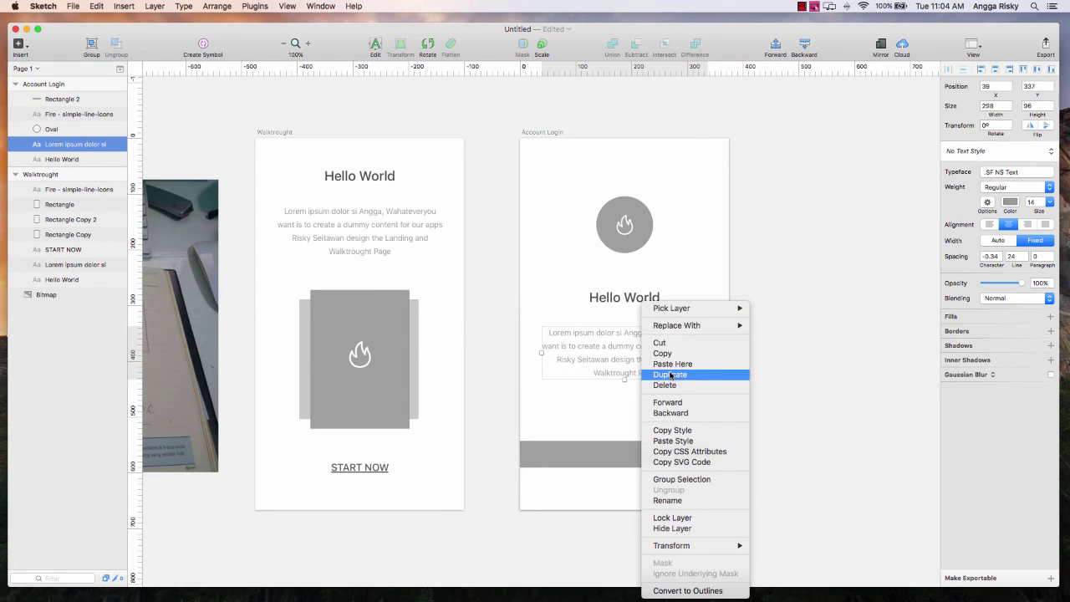
click(455, 322)
key(super+d)
drag(63, 144, 61, 95)
drag(629, 359, 620, 443)
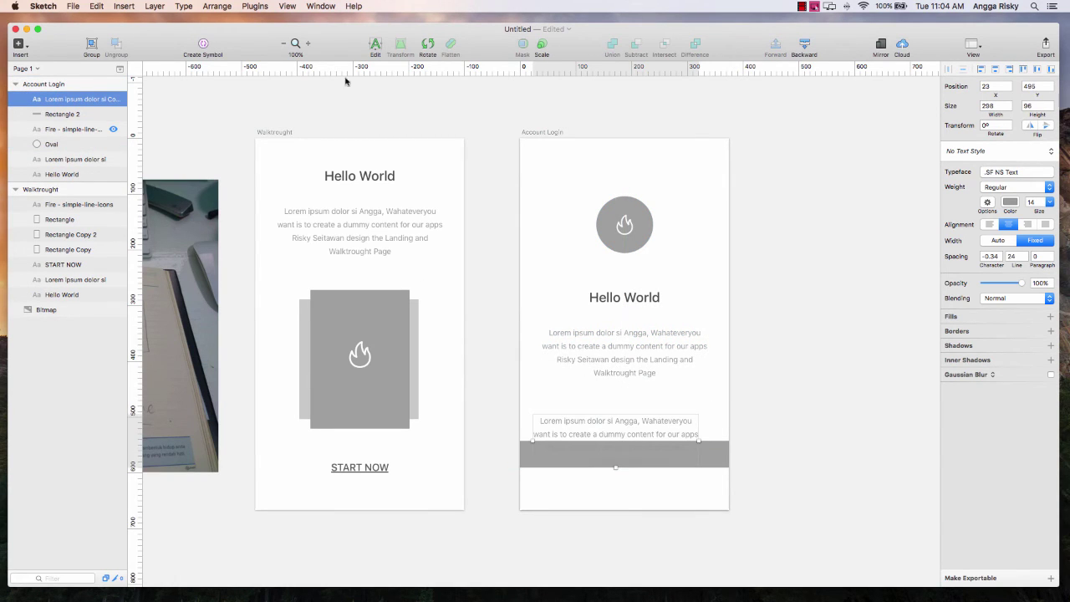
Replace the copied paragraph's text with "Login with Facebook" and set it to Medium weight at size 16.
click(377, 46)
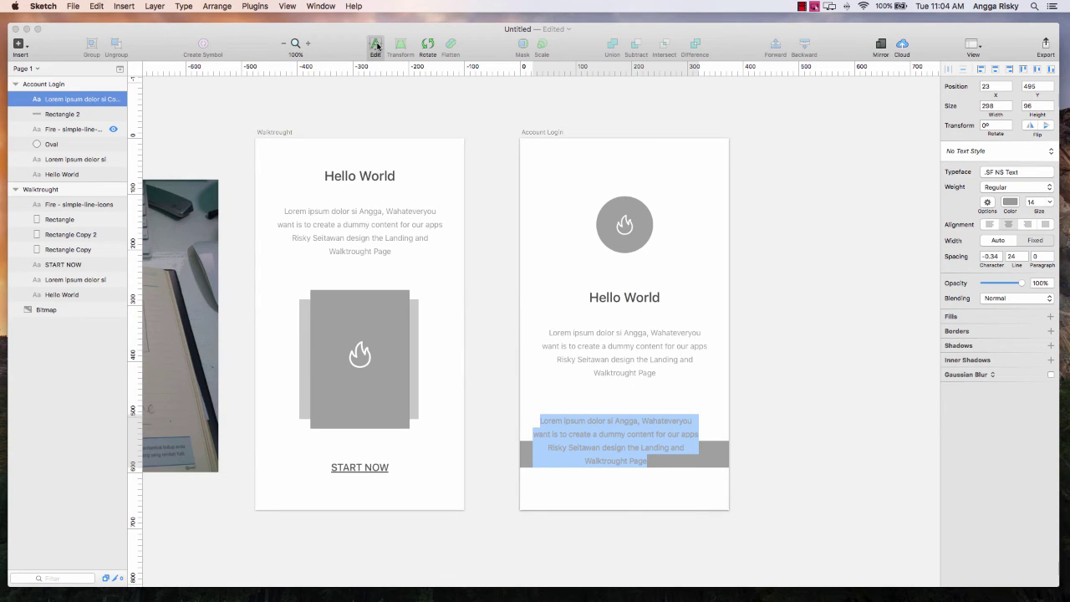
text(Log)
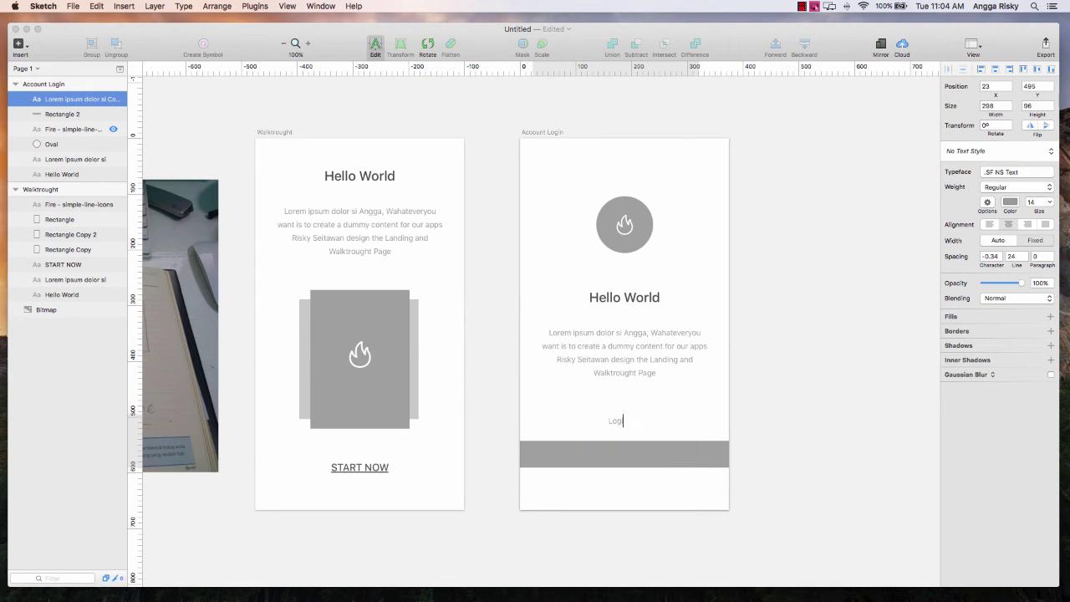
text(in with Facebook)
key(Escape)
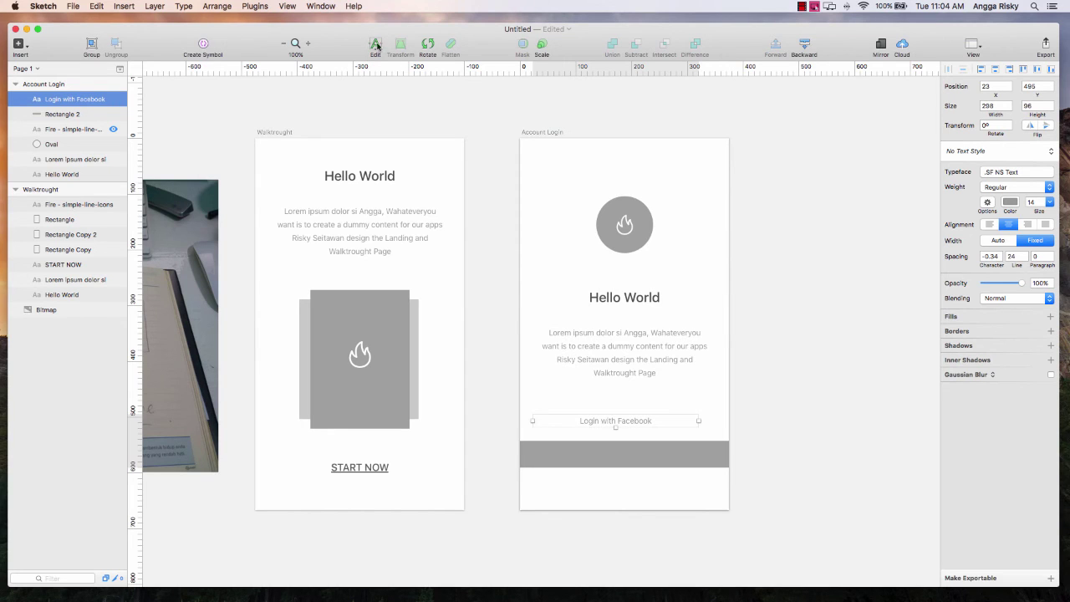
click(1013, 187)
click(998, 229)
click(1049, 203)
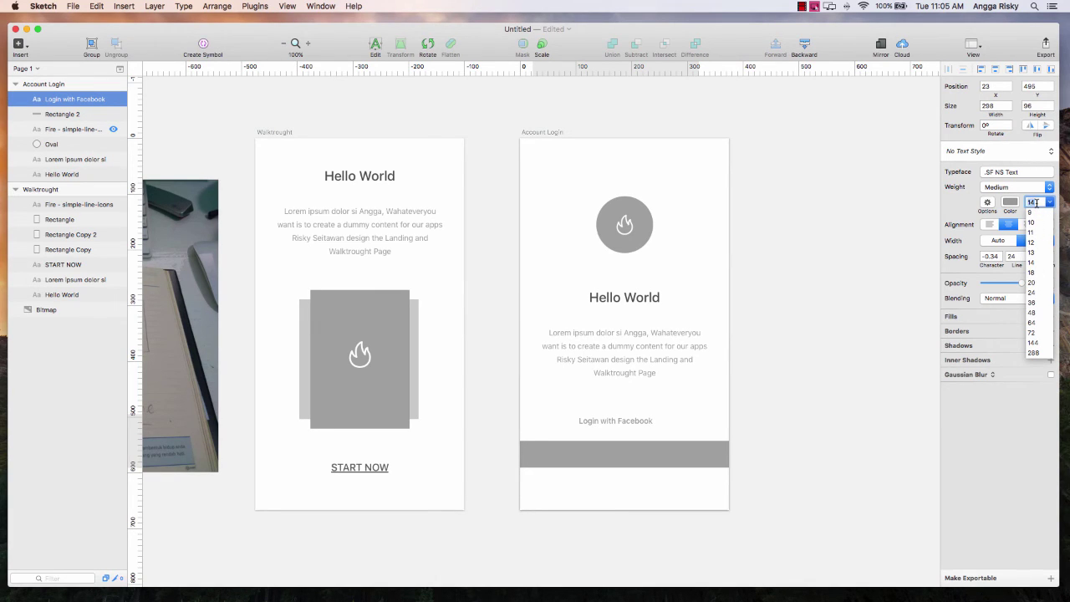
key(Return)
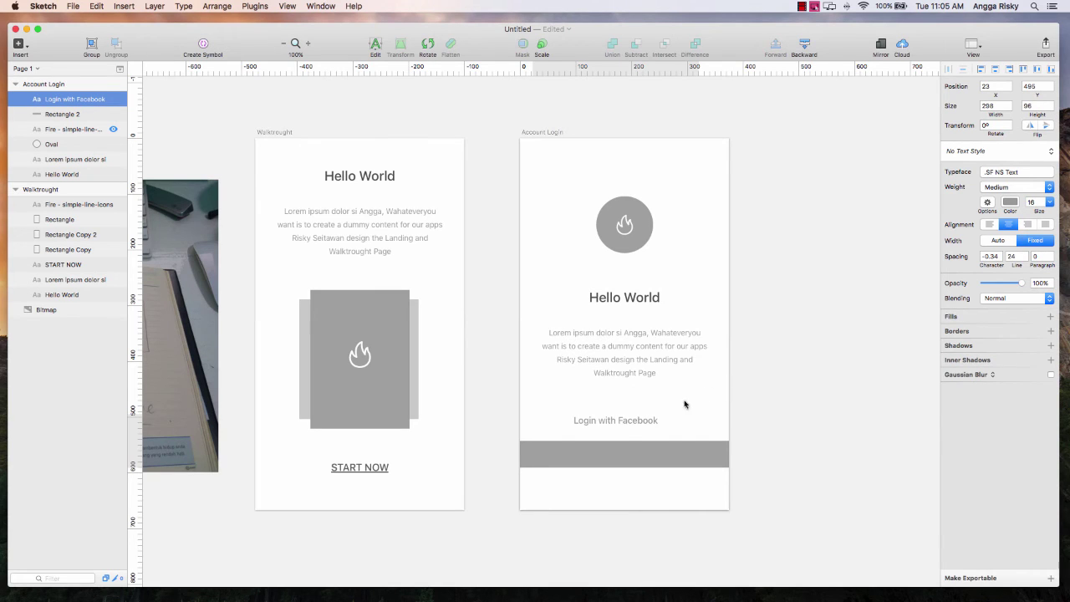
Place the "Login with Facebook" label centred on the grey bar at X 39, Y 553 and colour it white (fff).
drag(618, 421, 624, 464)
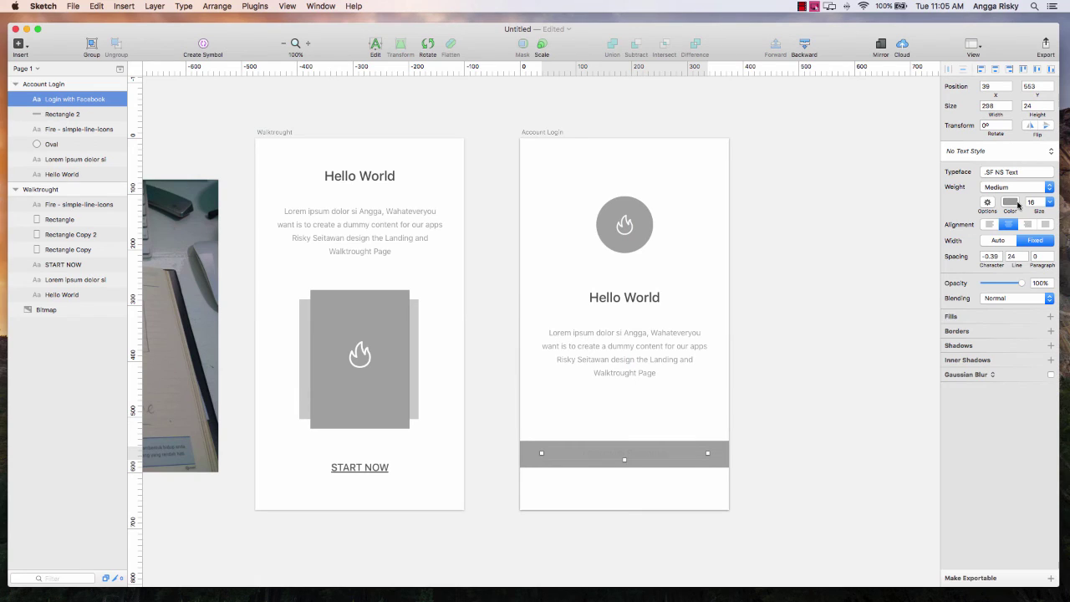
click(1017, 204)
text(ff)
key(Return)
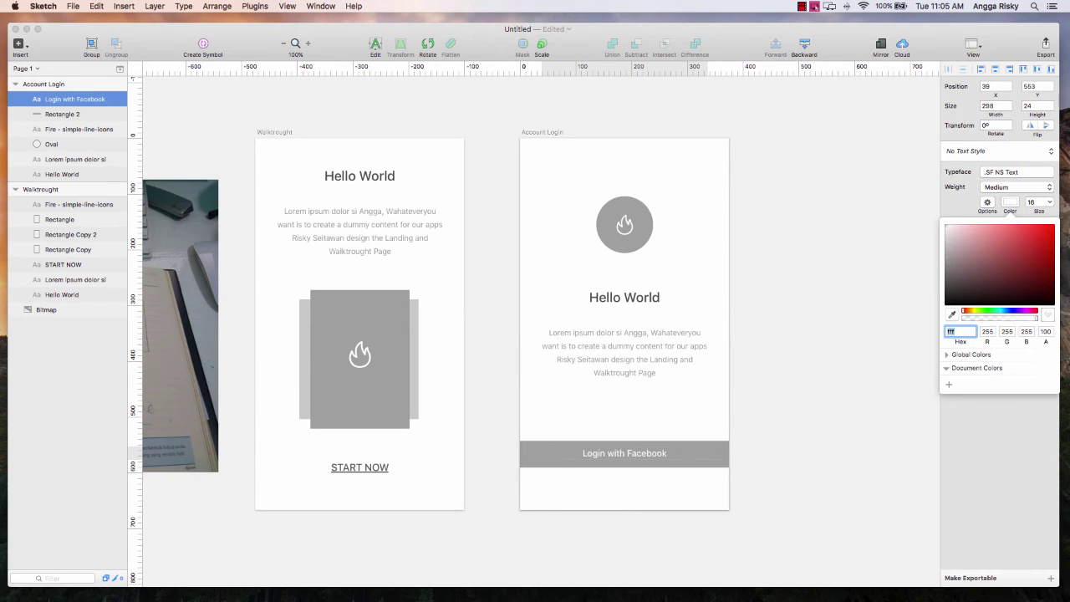
click(1014, 203)
Centre the grey bar horizontally on the artboard, align the "Login with Facebook" label to the bar's vertical centre and deselect both.
click(718, 451)
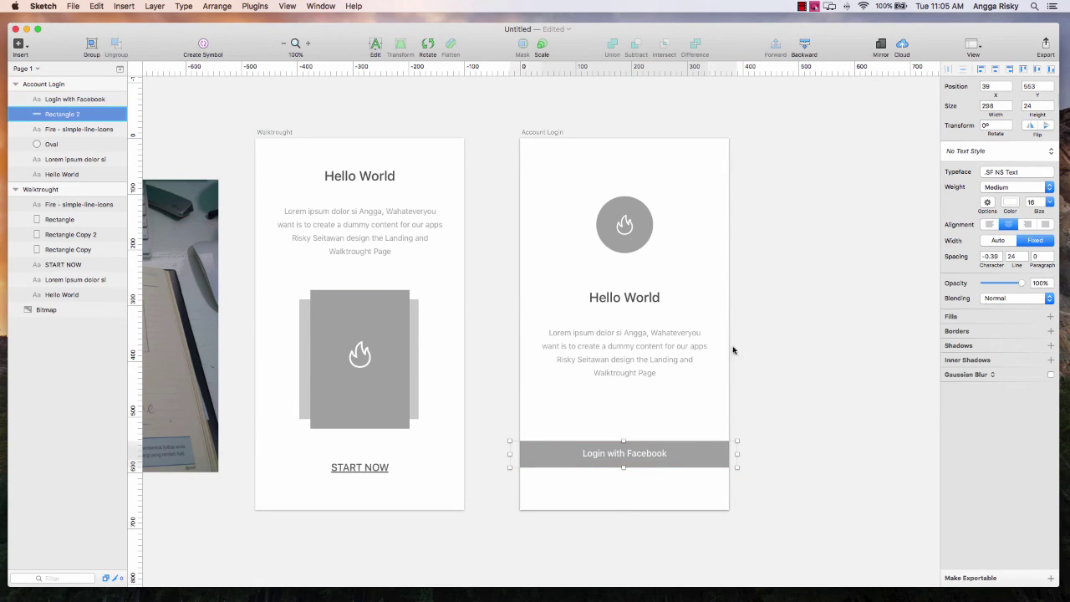
click(1038, 72)
key(super+z)
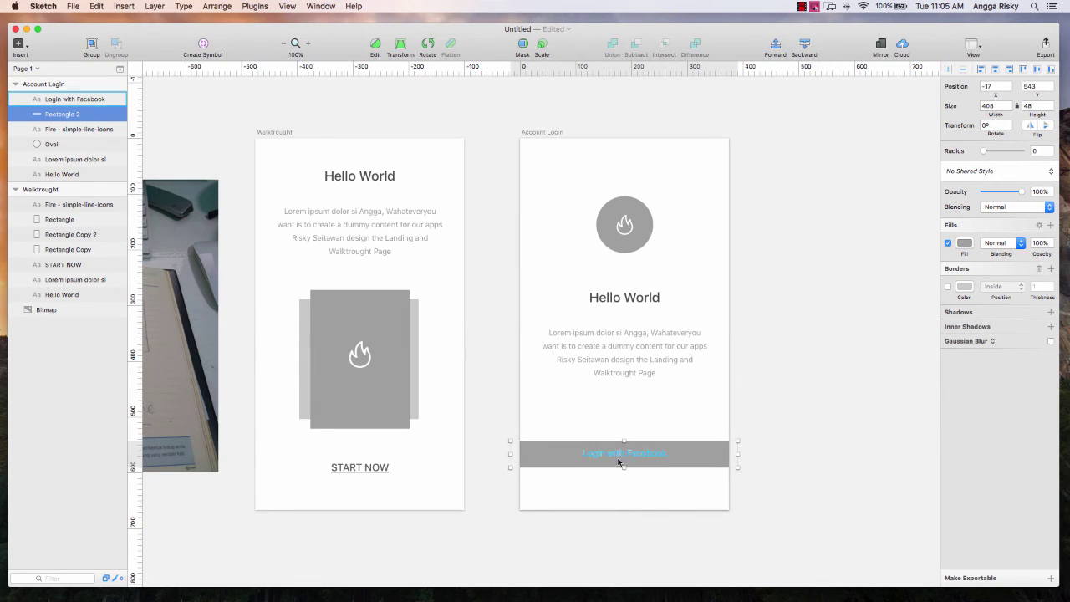
click(622, 448)
shift+click(710, 453)
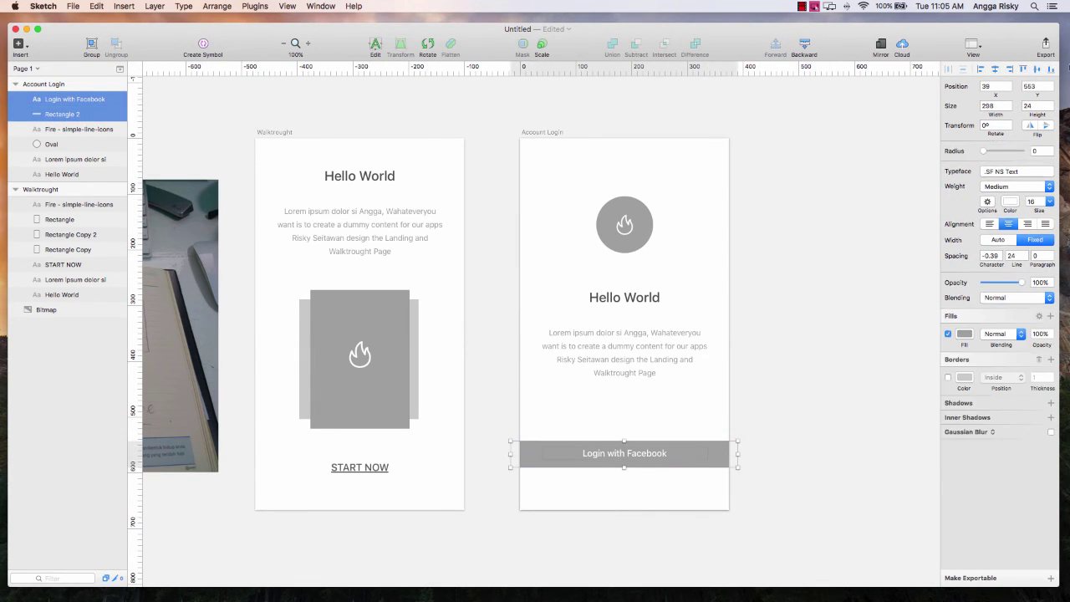
click(1036, 72)
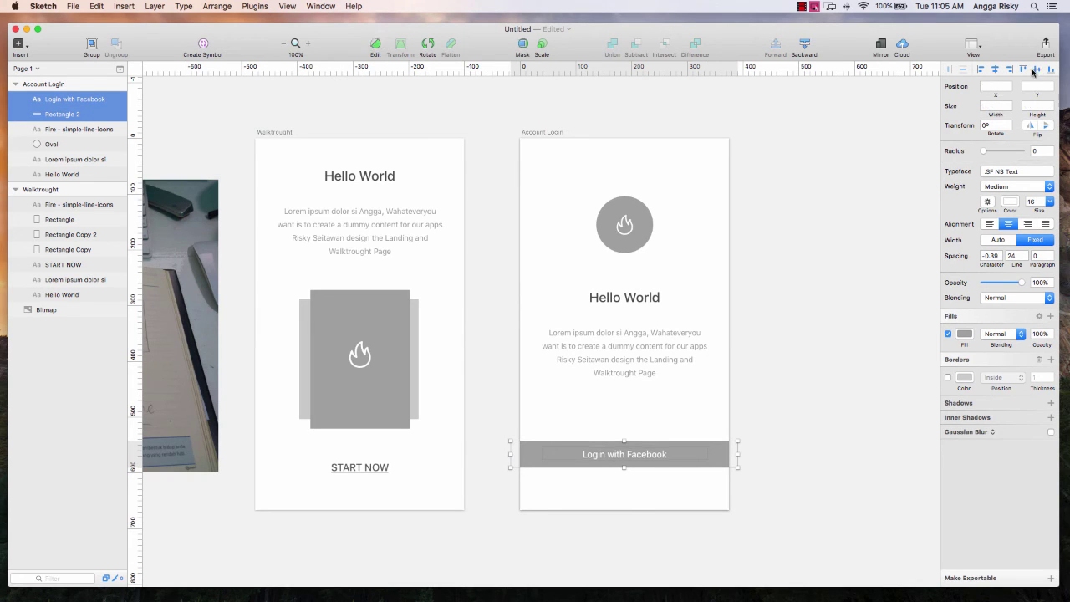
click(900, 122)
Duplicate the "Login with Facebook" label and change the copy's text colour to light grey.
scroll(900, 123, right, 5)
scroll(900, 123, down, 2)
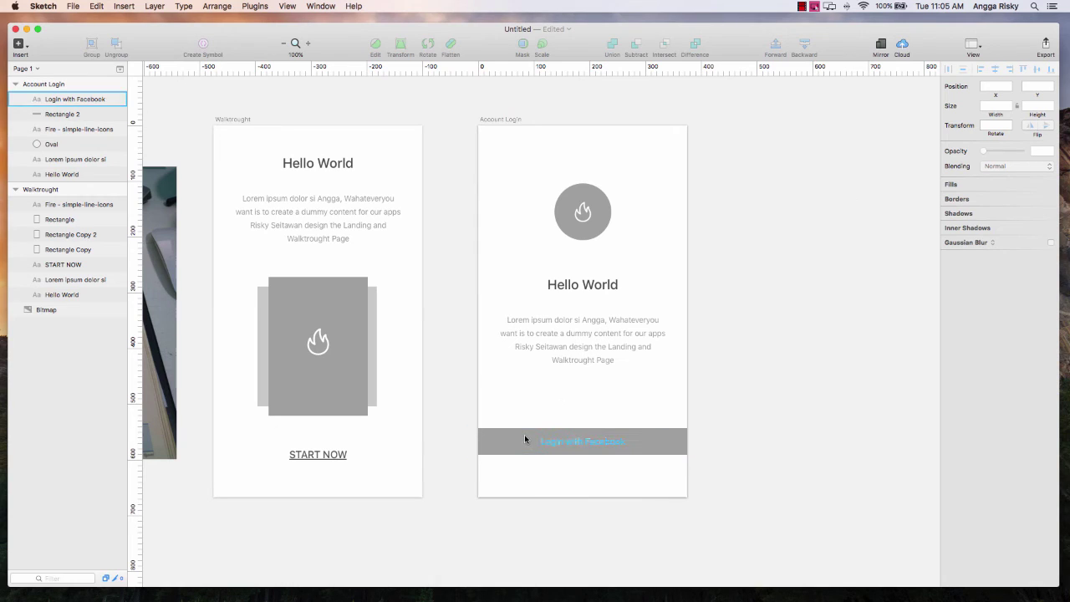
click(558, 441)
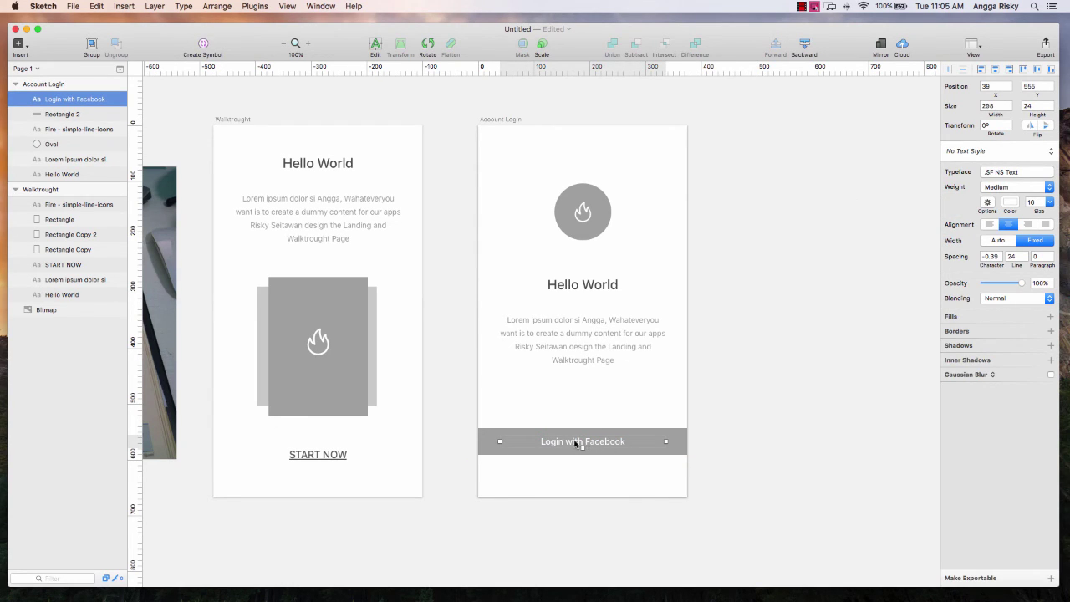
right_click(574, 444)
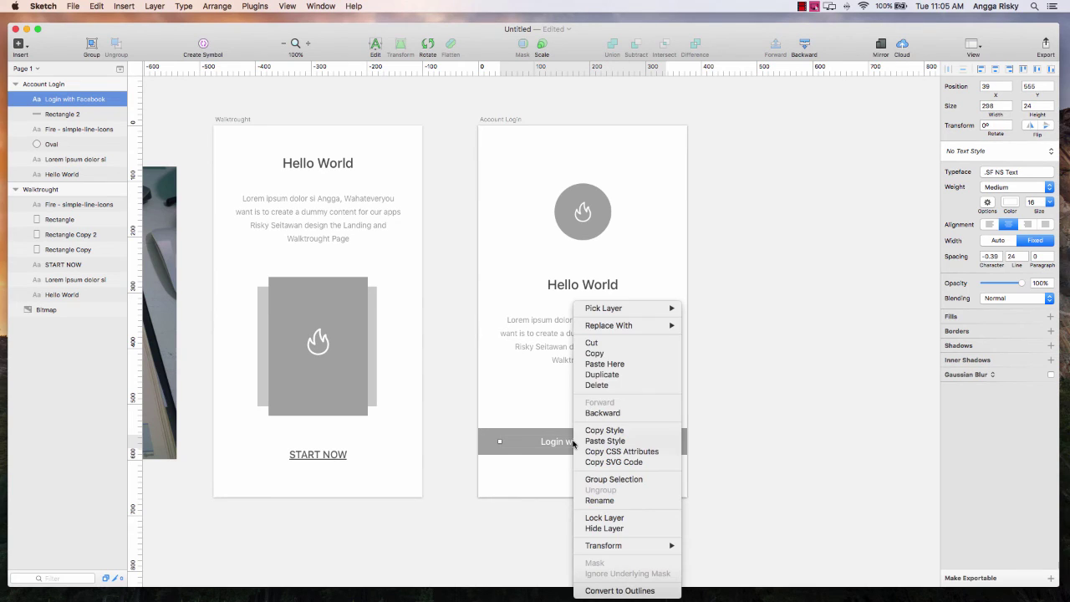
click(613, 374)
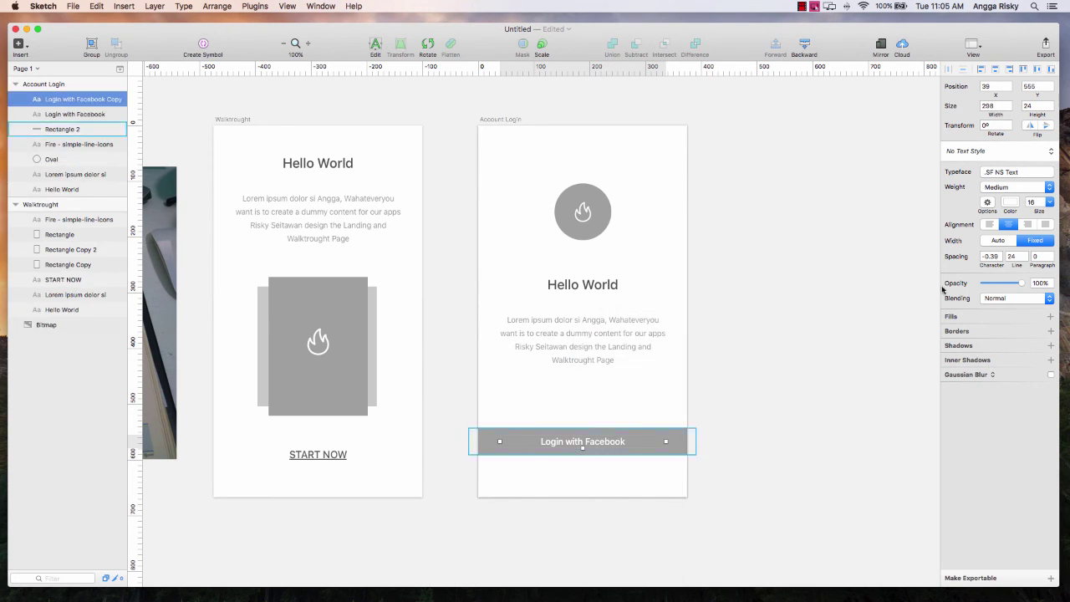
click(1008, 205)
drag(947, 236, 942, 251)
click(1010, 203)
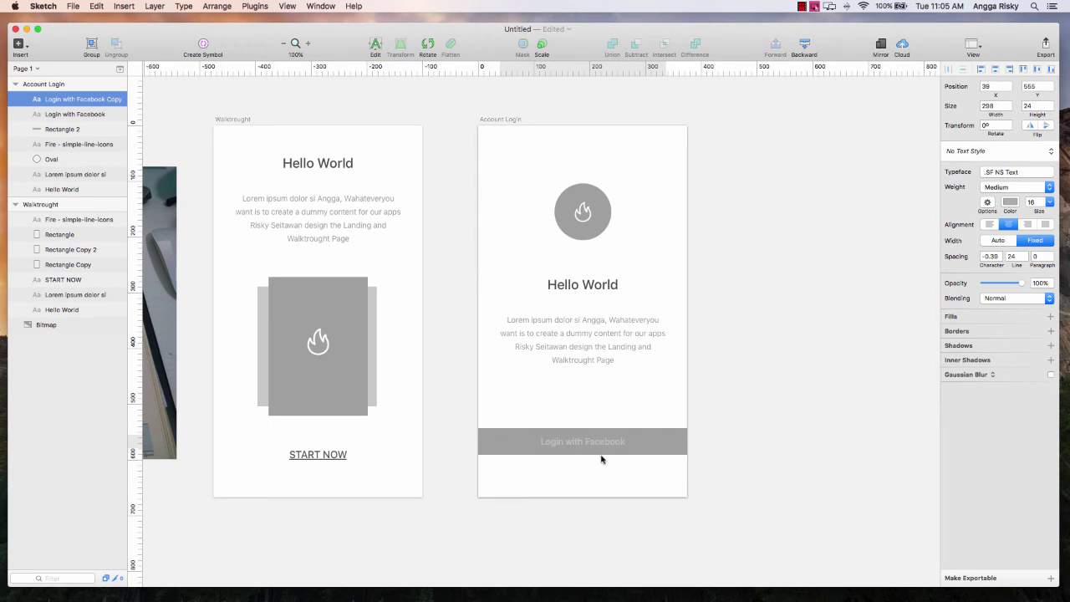
Move the grey label copy below the bar, change its text to "Sign Up" and place it at about X -69, Y 621.
drag(600, 446, 564, 486)
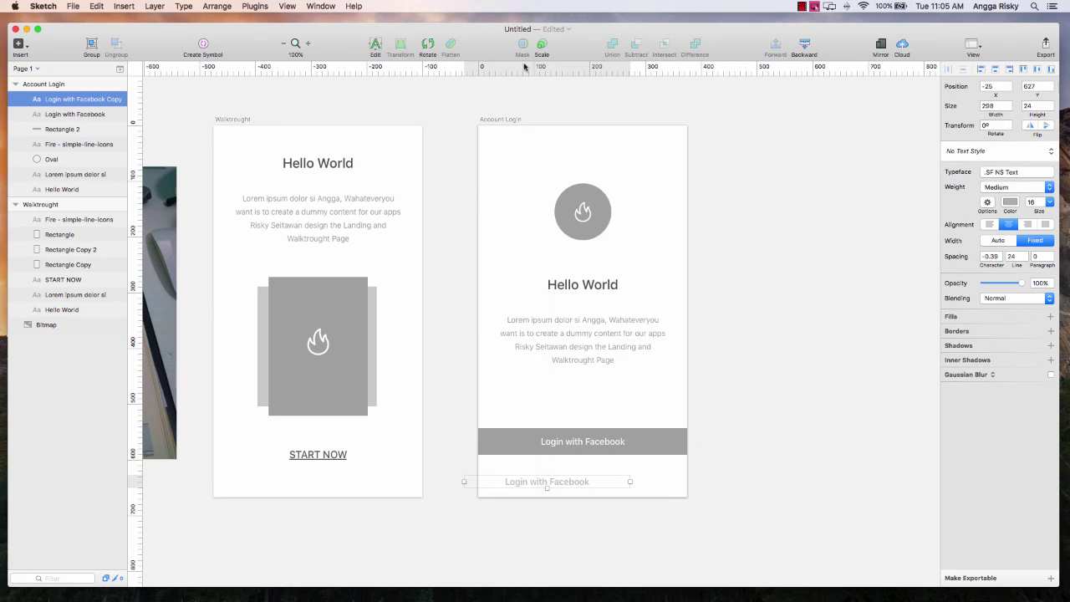
click(376, 46)
text(Sign Up)
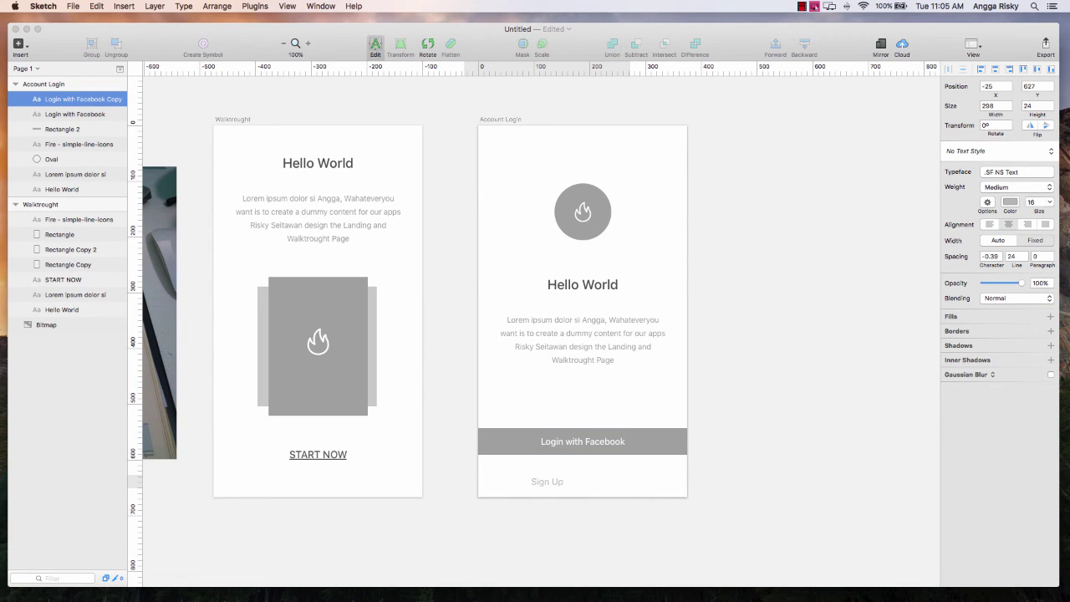
key(Escape)
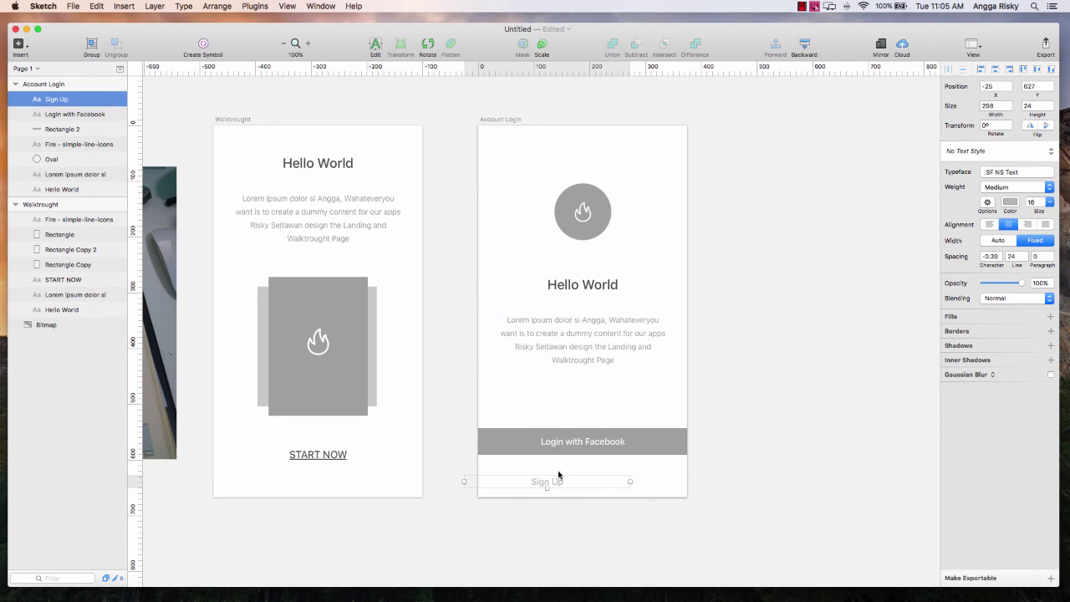
drag(539, 484, 514, 478)
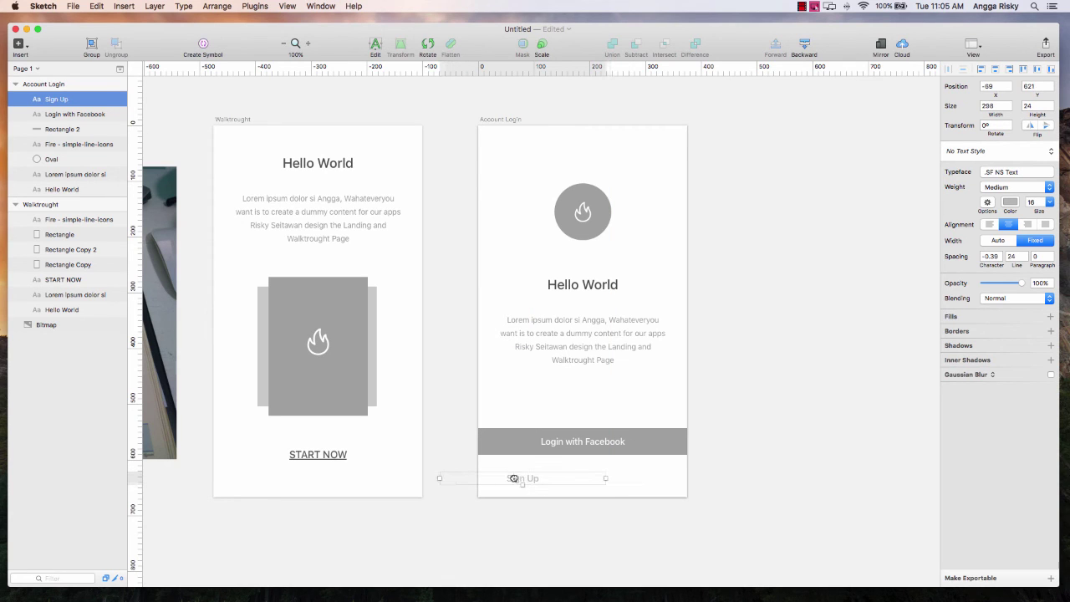
Duplicate the "Sign Up" label, change the copy's text to "Log In", place it on the same line at X 137 and deselect it.
scroll(589, 465, left, 10)
click(316, 341)
scroll(316, 336, right, 10)
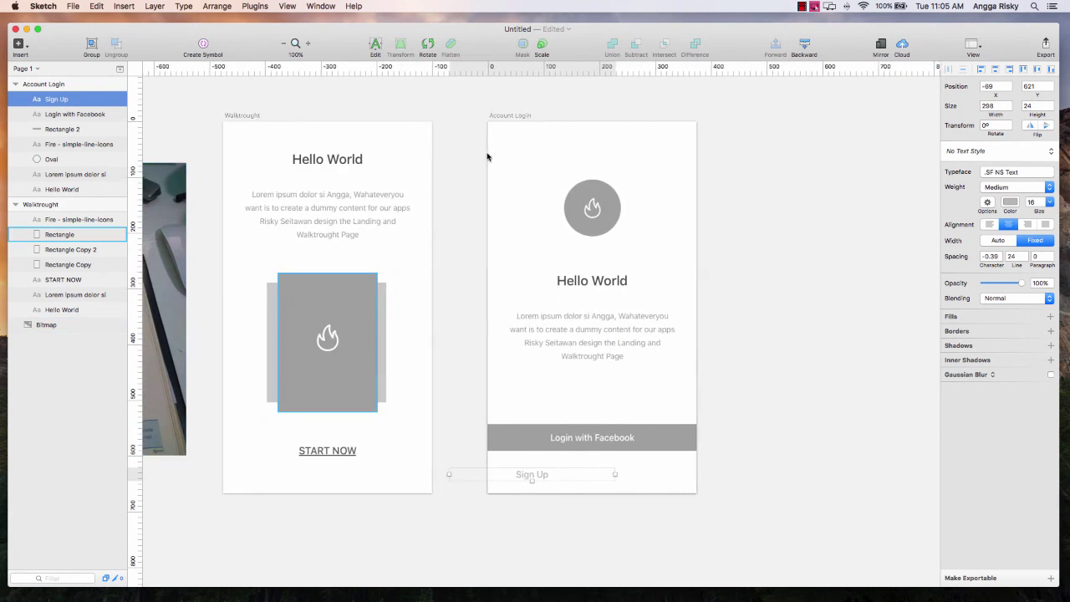
scroll(475, 160, down, 1)
right_click(82, 101)
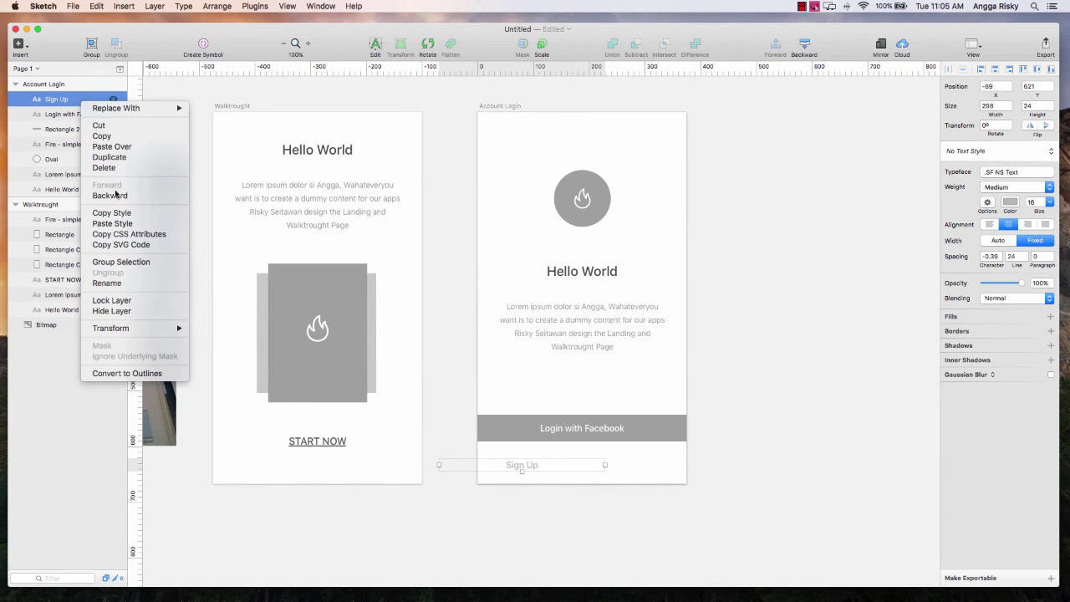
click(136, 159)
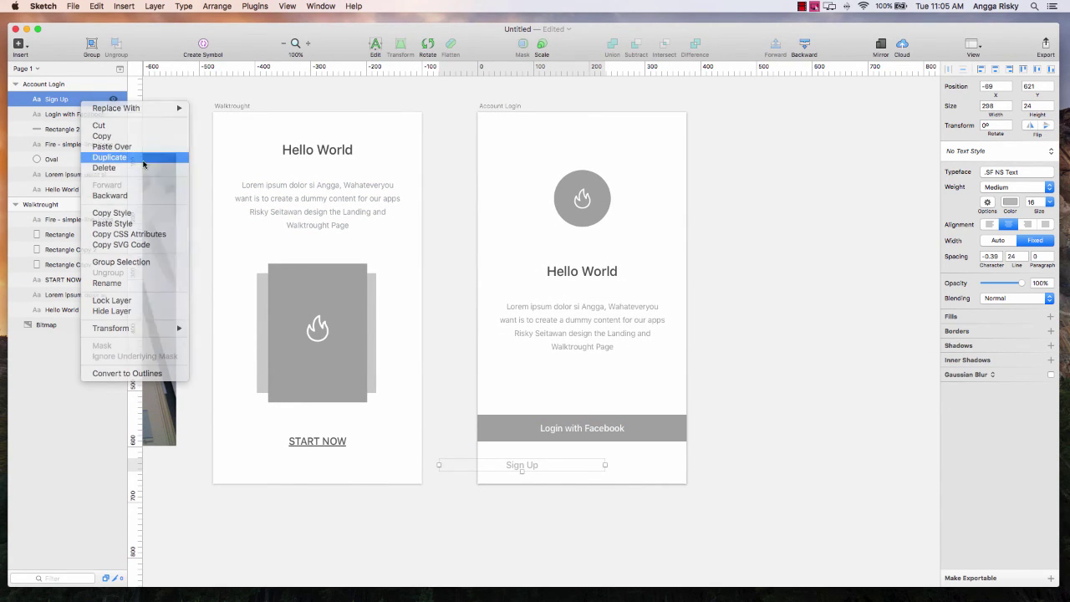
click(375, 46)
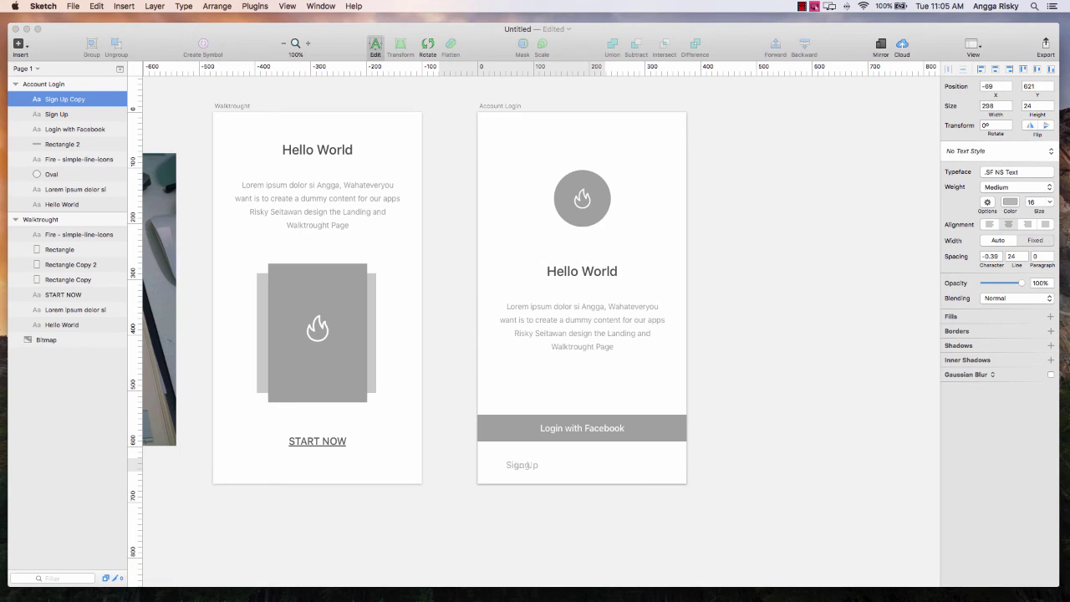
key(Escape)
drag(523, 466, 638, 466)
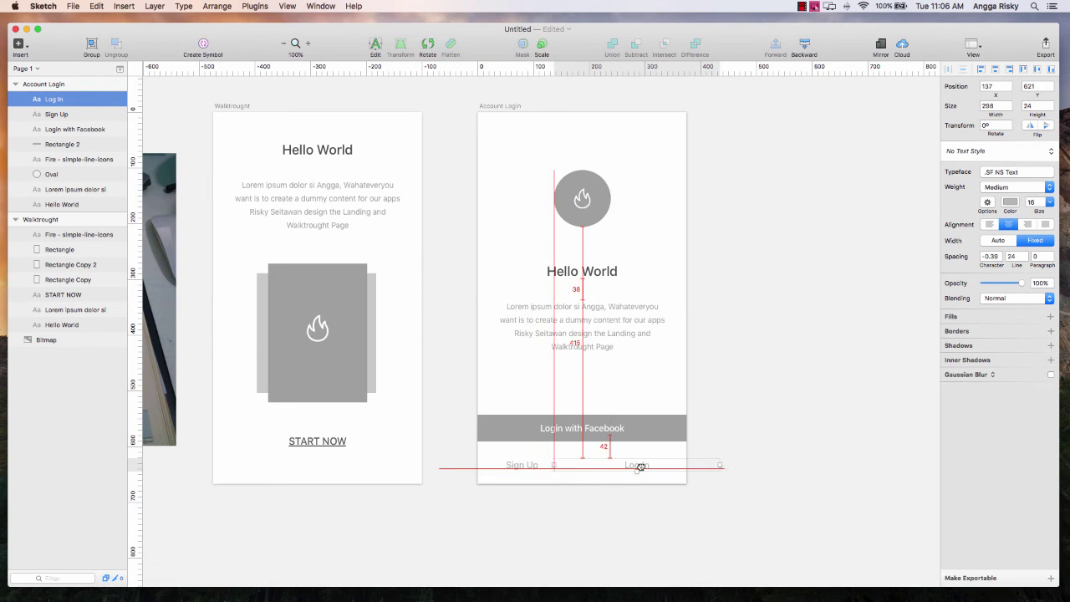
click(739, 399)
scroll(741, 398, right, 1)
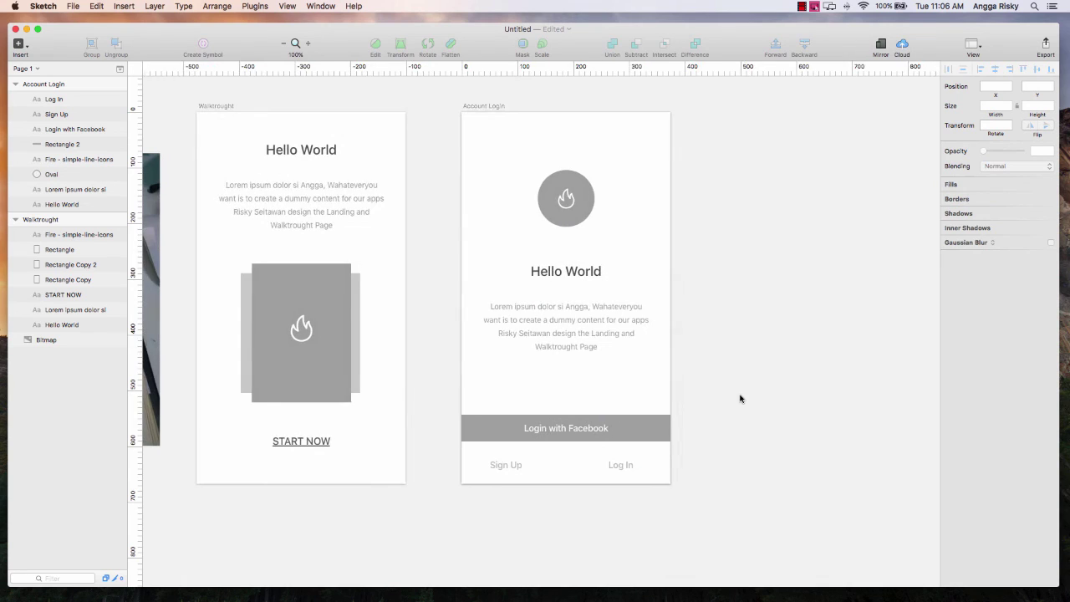
Move the grey bar and its "Login with Facebook" label together 30 px down.
click(519, 467)
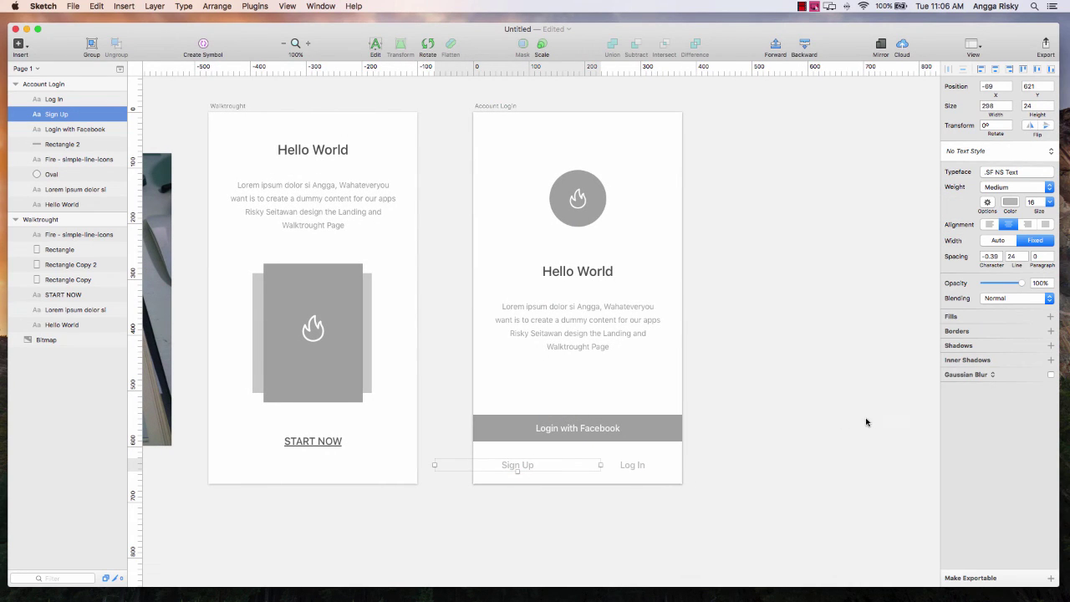
click(623, 429)
shift+click(671, 427)
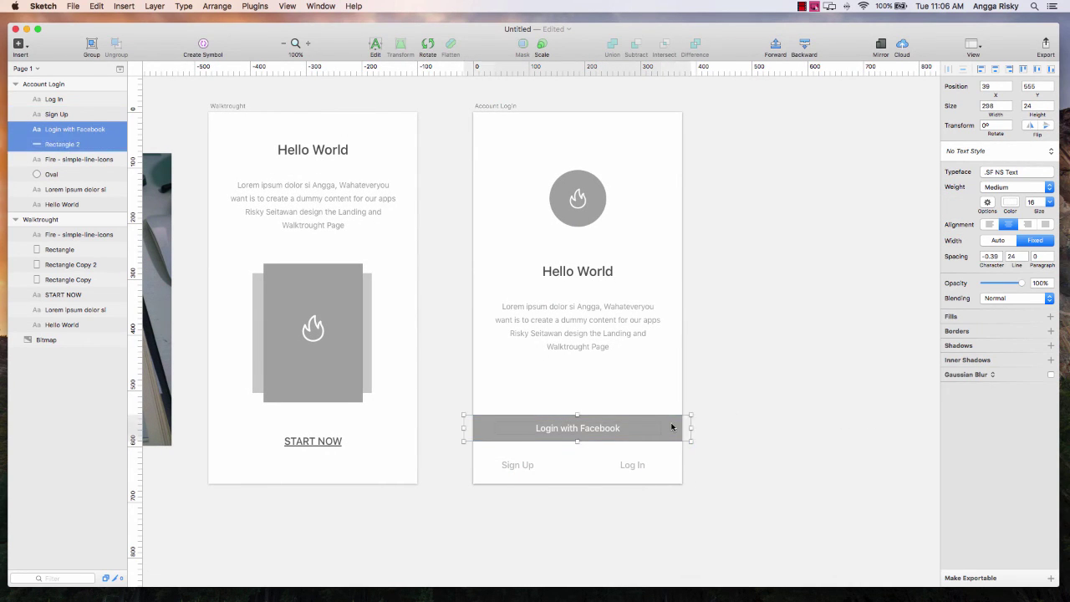
key(shift+Down)
key(shift+Down)
key(shift+Down)
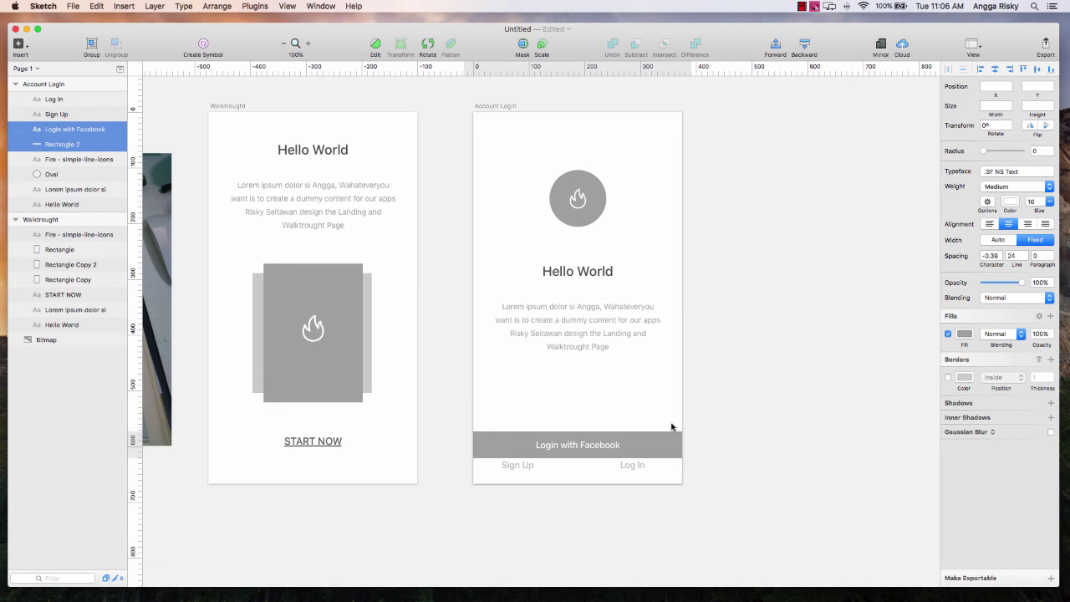
Move the "Log In" label down to Y 631 and the "Sign Up" label down to Y 632, and deselect.
click(637, 464)
key(shift+Down)
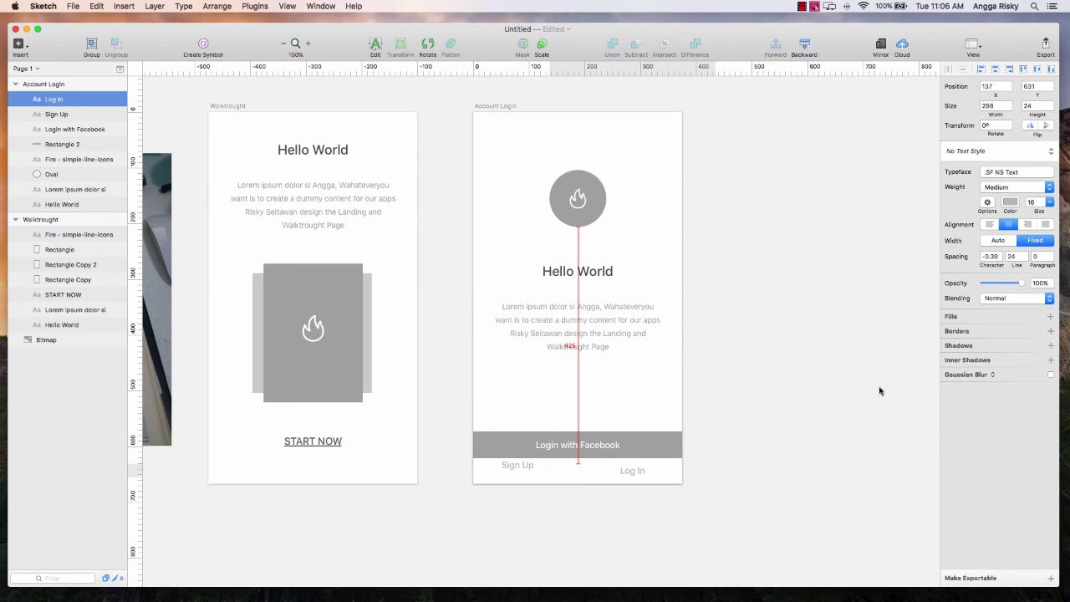
click(512, 466)
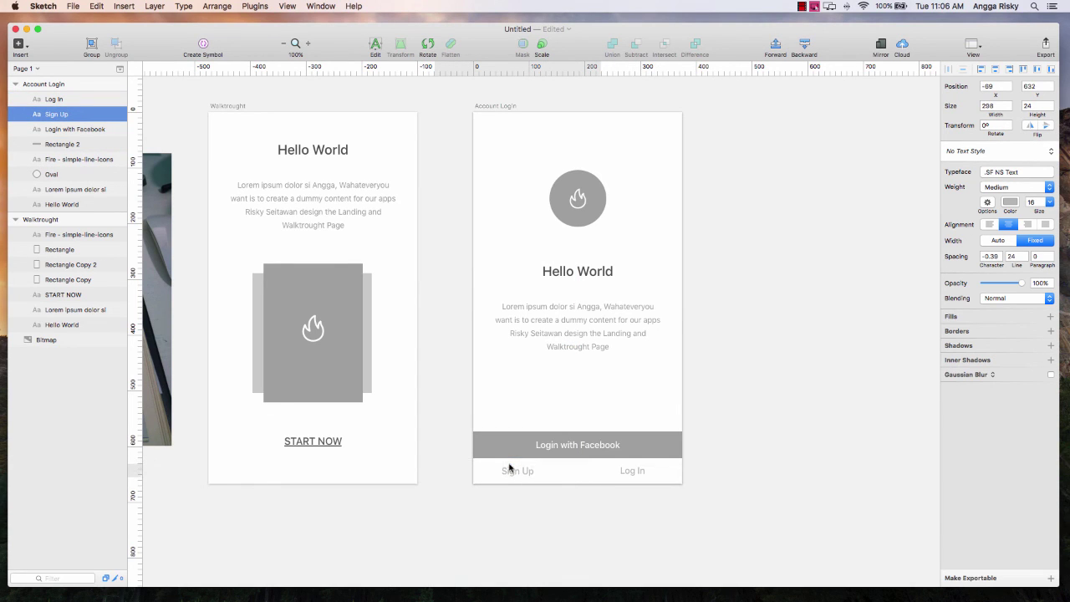
click(749, 278)
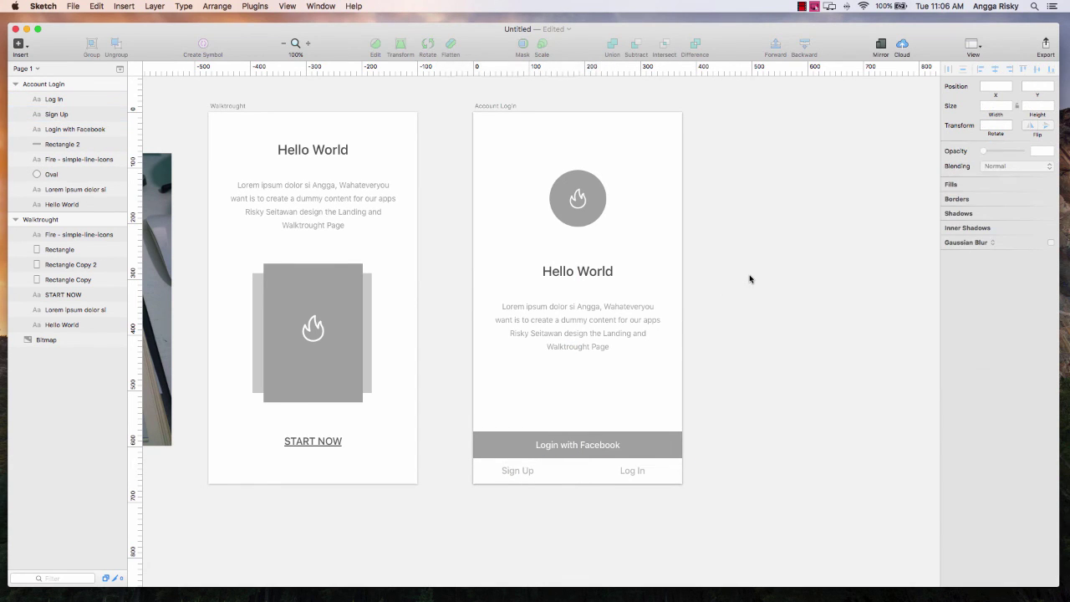
Draw a vertical divider line about 55 px long between "Sign Up" and "Log In", starting just below the Facebook bar.
scroll(750, 278, left, 2)
scroll(750, 279, up, 1)
scroll(750, 279, right, 2)
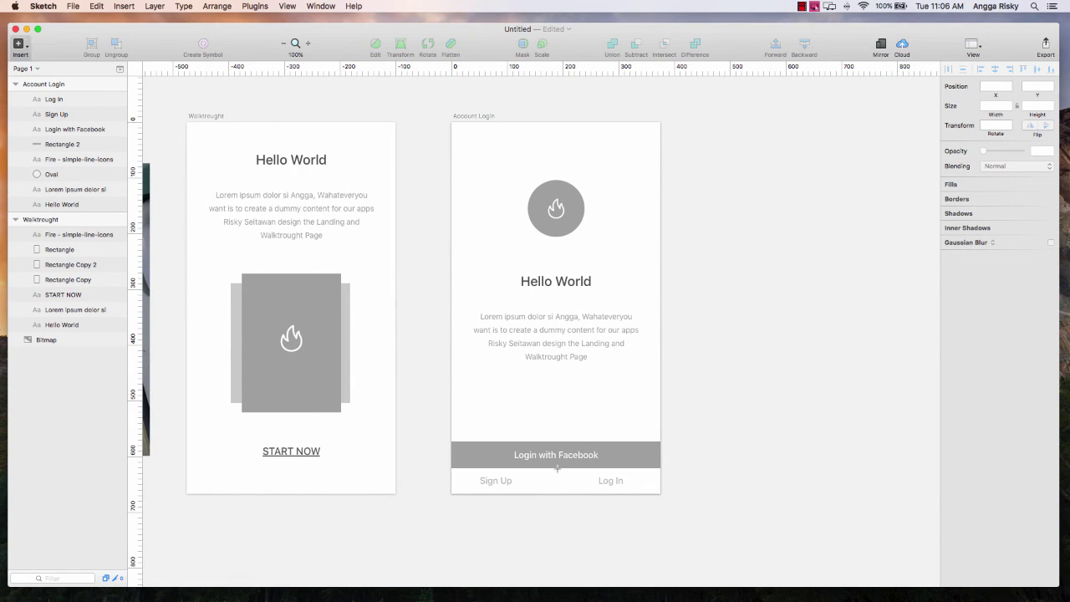
drag(545, 469, 545, 499)
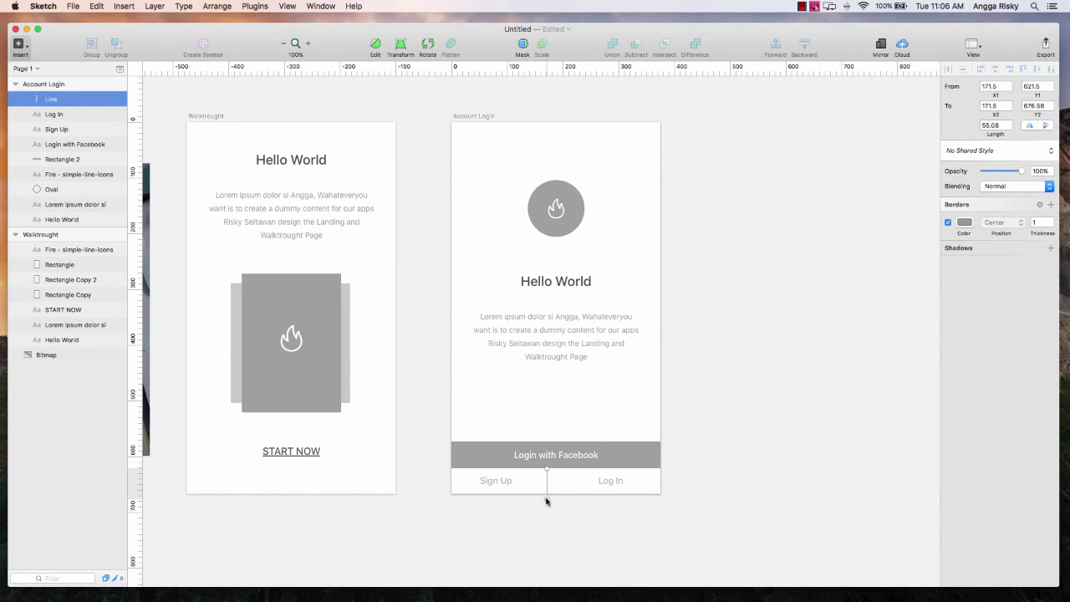
Set the divider line's border colour to light grey CECECE by sampling it from the paragraph text on the Account Login screen.
click(964, 222)
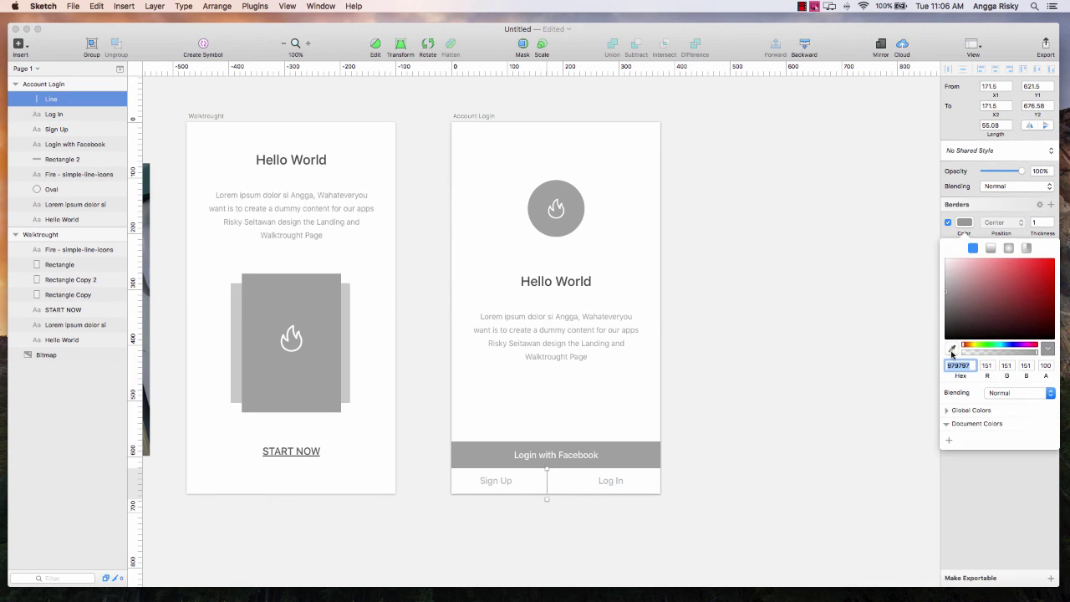
click(952, 349)
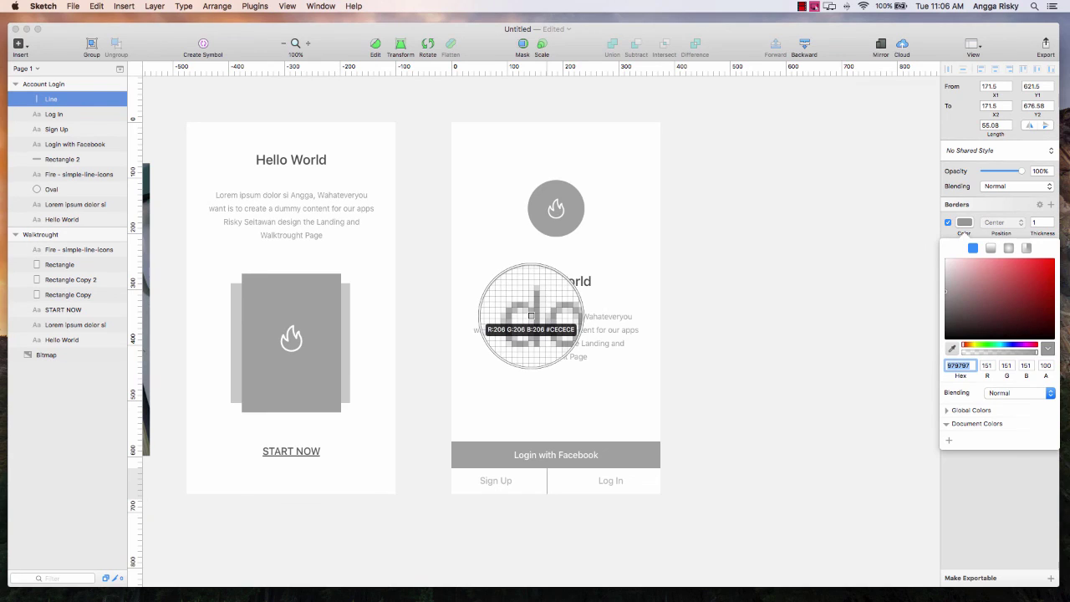
click(530, 317)
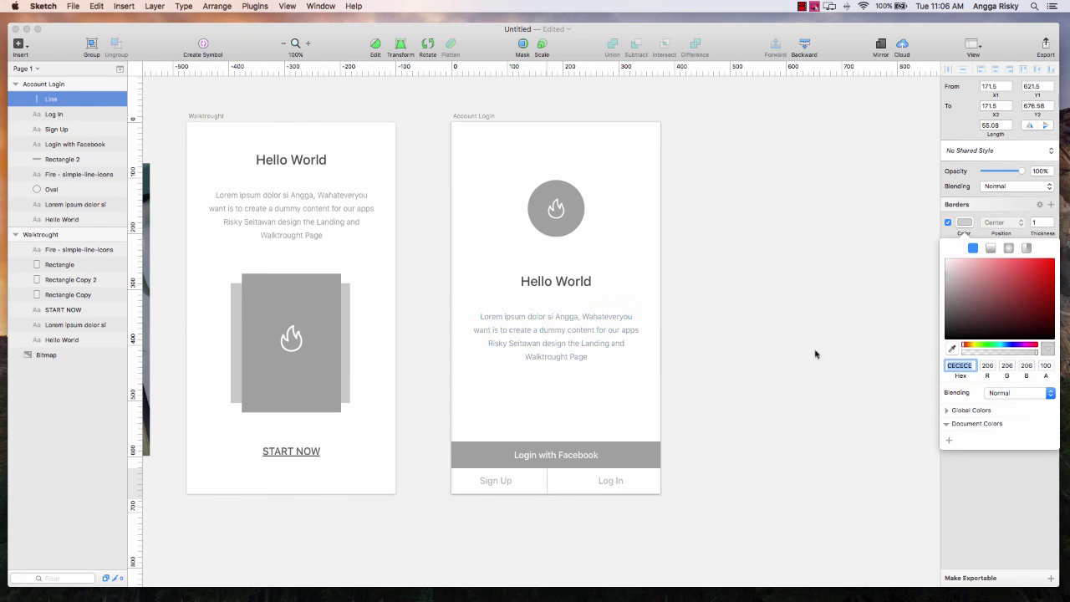
click(961, 224)
Move the divider line horizontally to X 187.5, the centre of the Account Login screen.
click(547, 465)
click(547, 487)
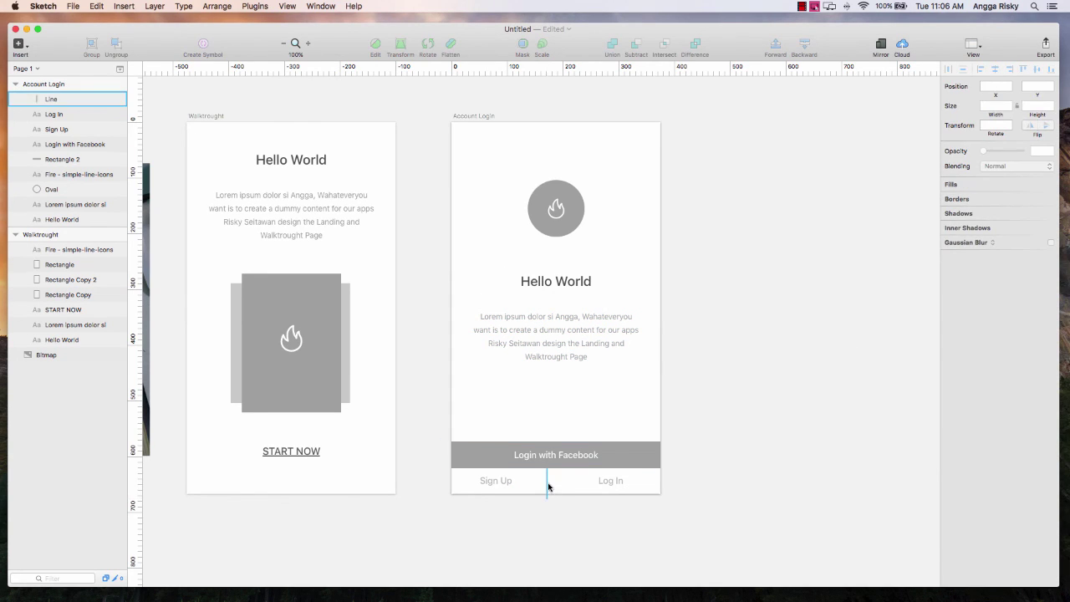
click(861, 167)
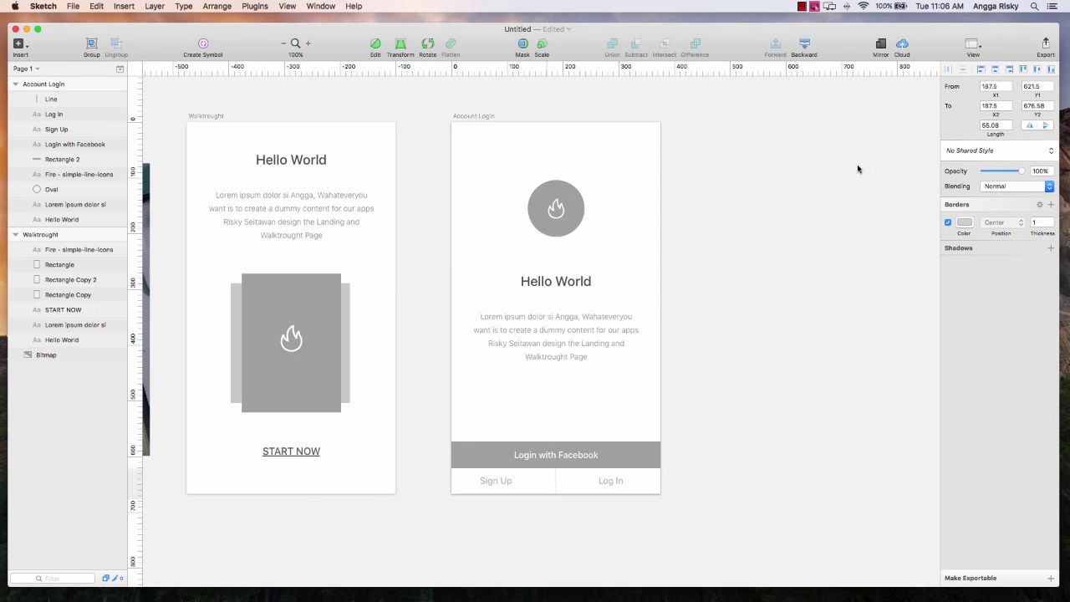
Centre the labels in their halves beside the divider: "Log In" at X 130 and "Sign Up" at X -59, Y 631, and deselect.
click(614, 480)
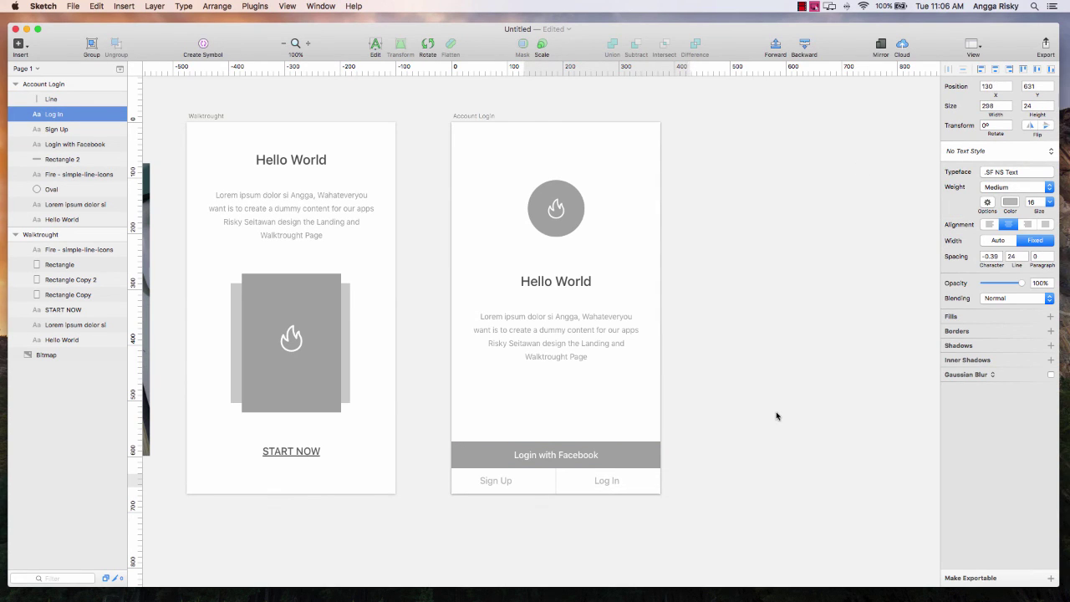
click(479, 487)
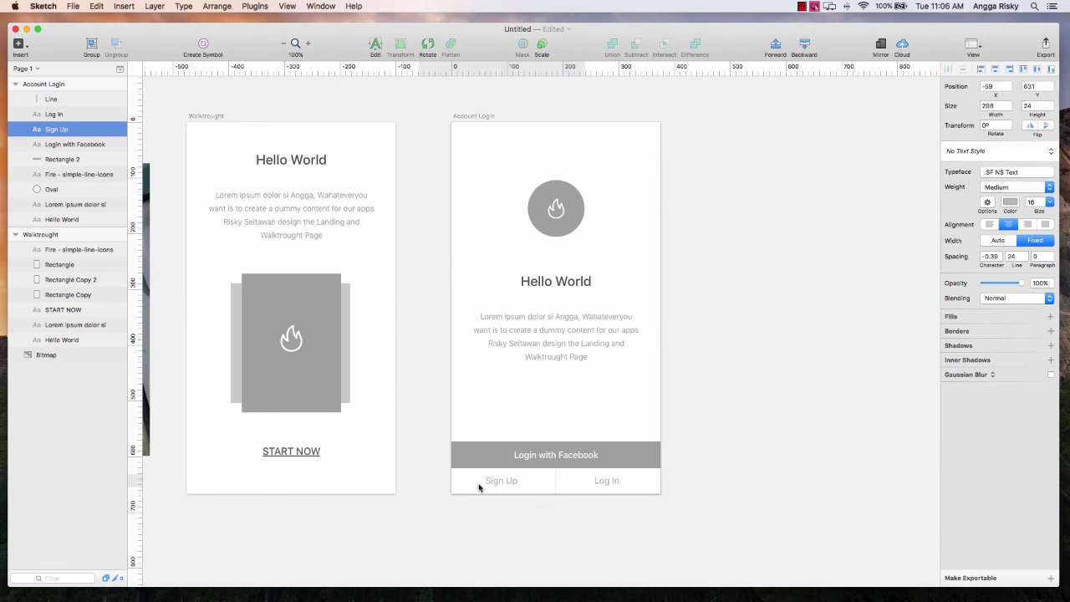
click(608, 484)
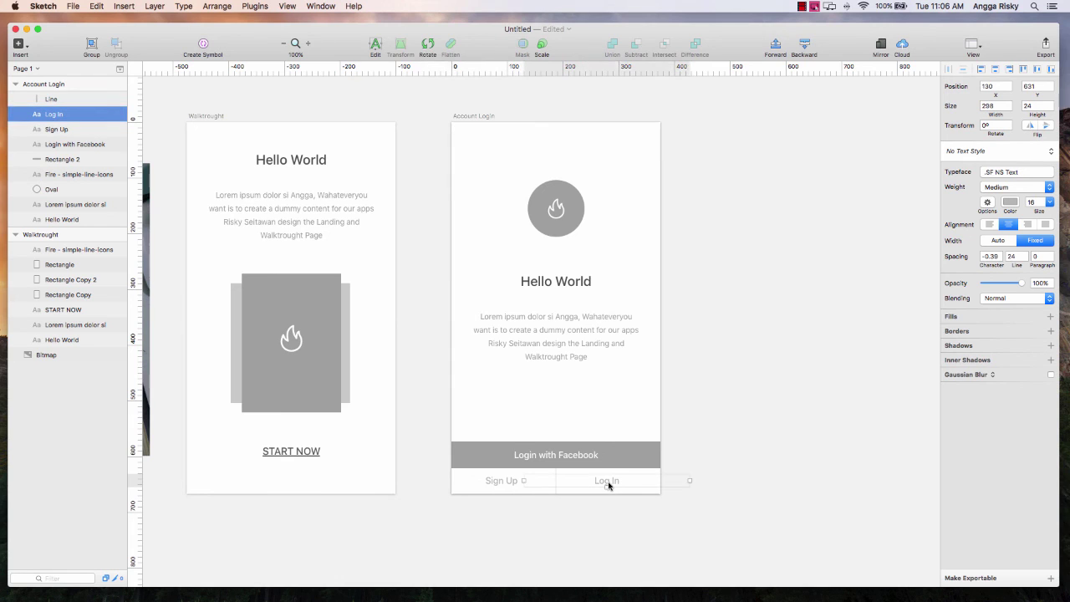
click(717, 331)
scroll(717, 332, left, 3)
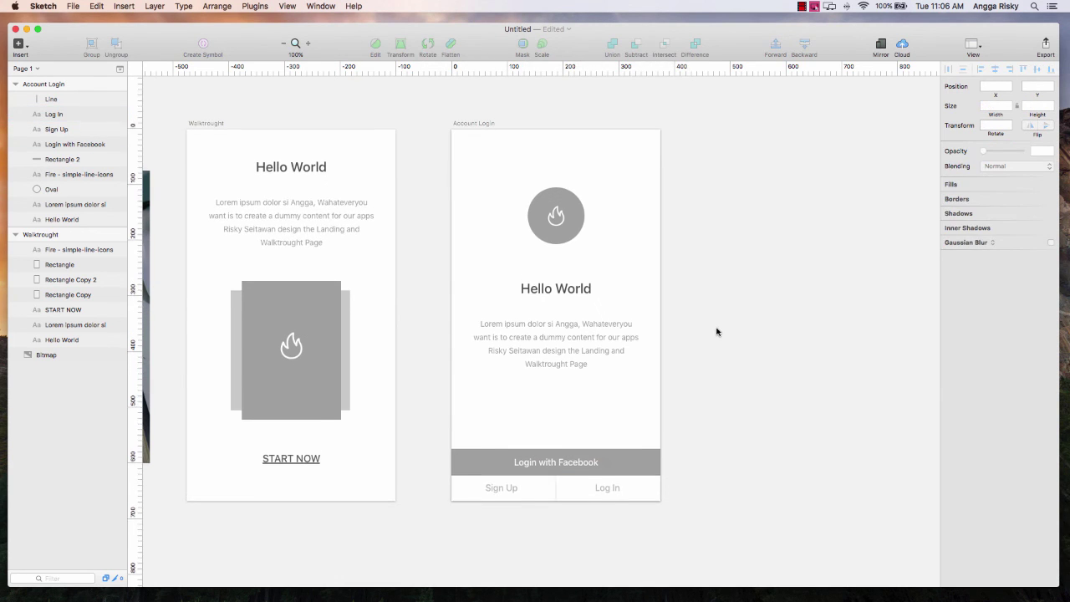
scroll(764, 343, left, 3)
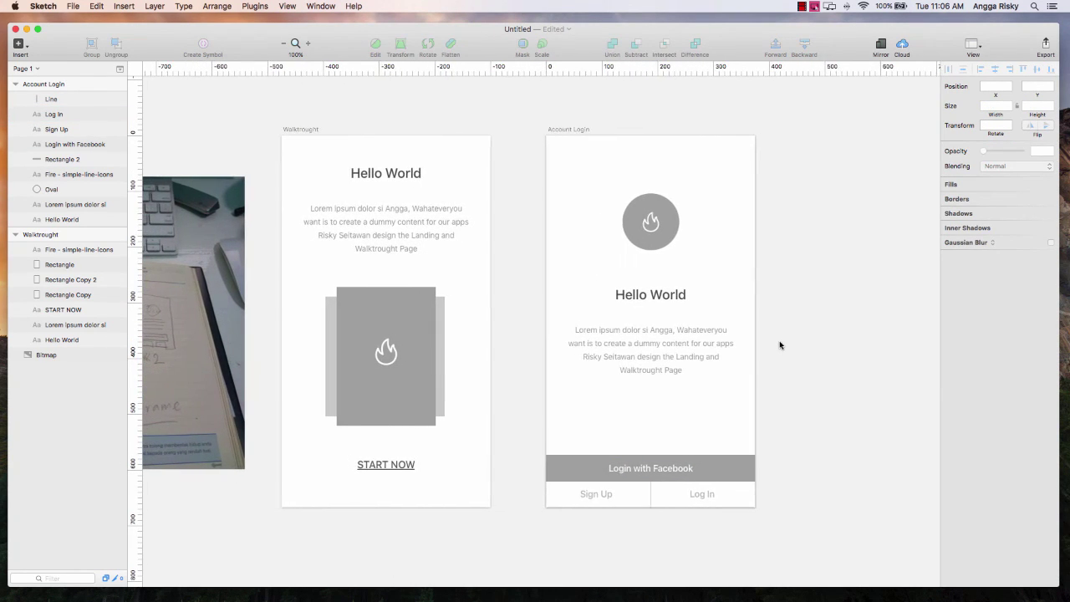
scroll(779, 345, left, 5)
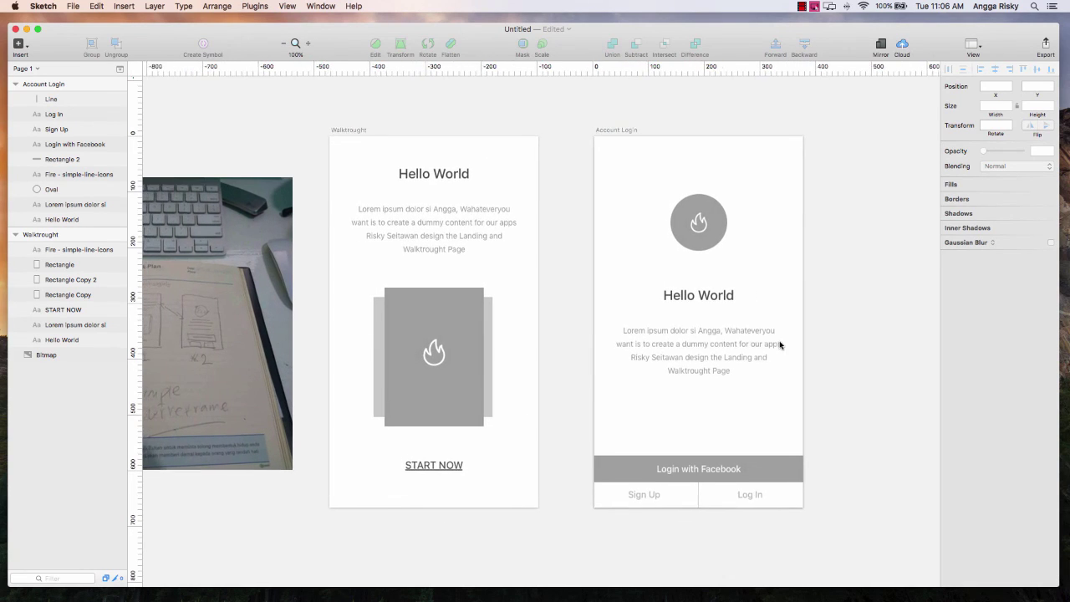
scroll(779, 344, right, 3)
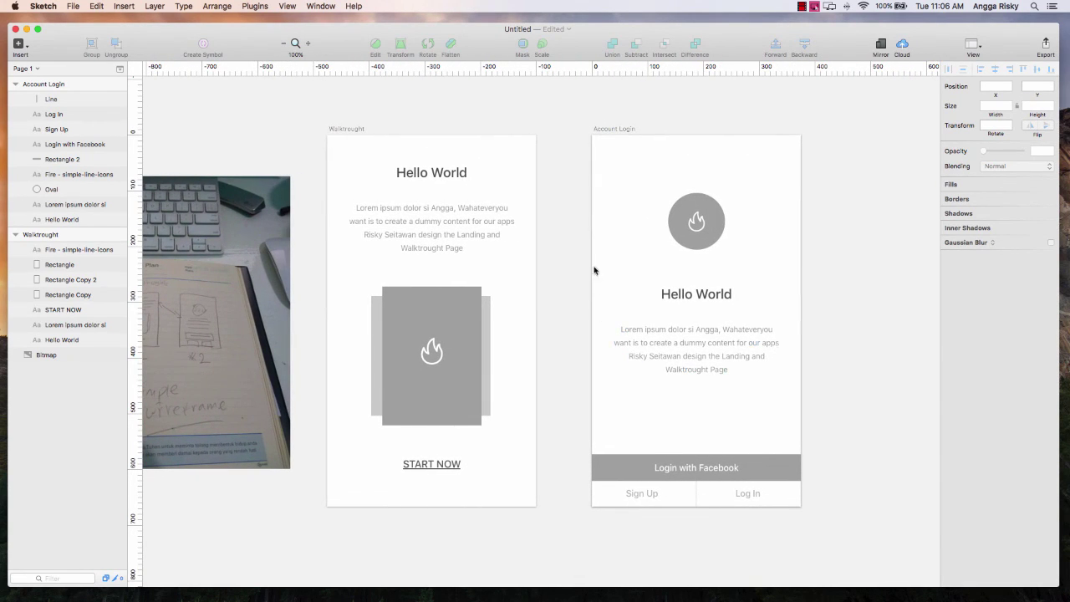
scroll(582, 261, down, 1)
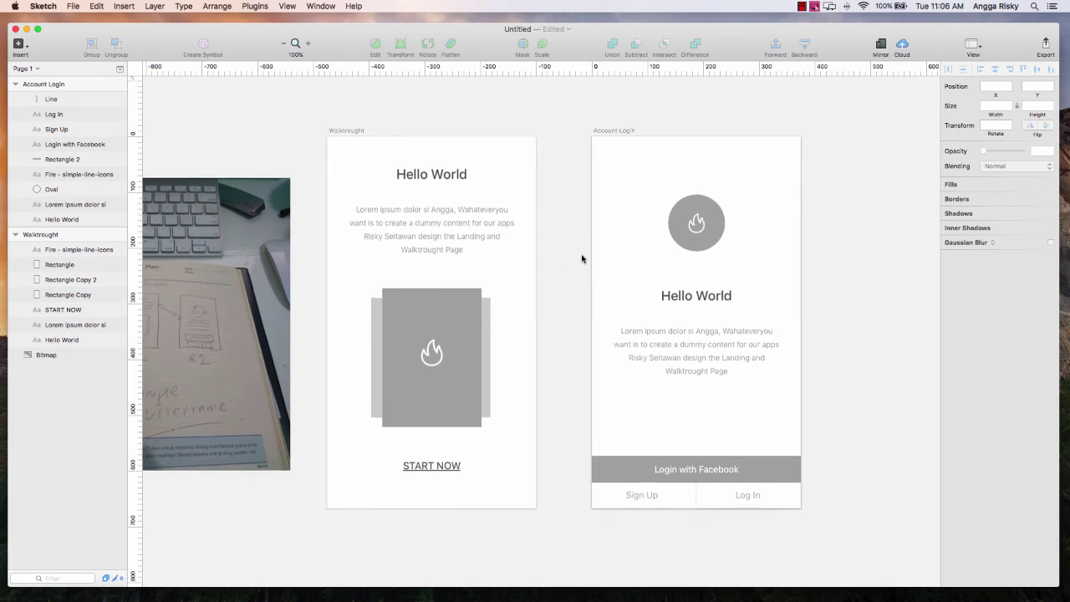